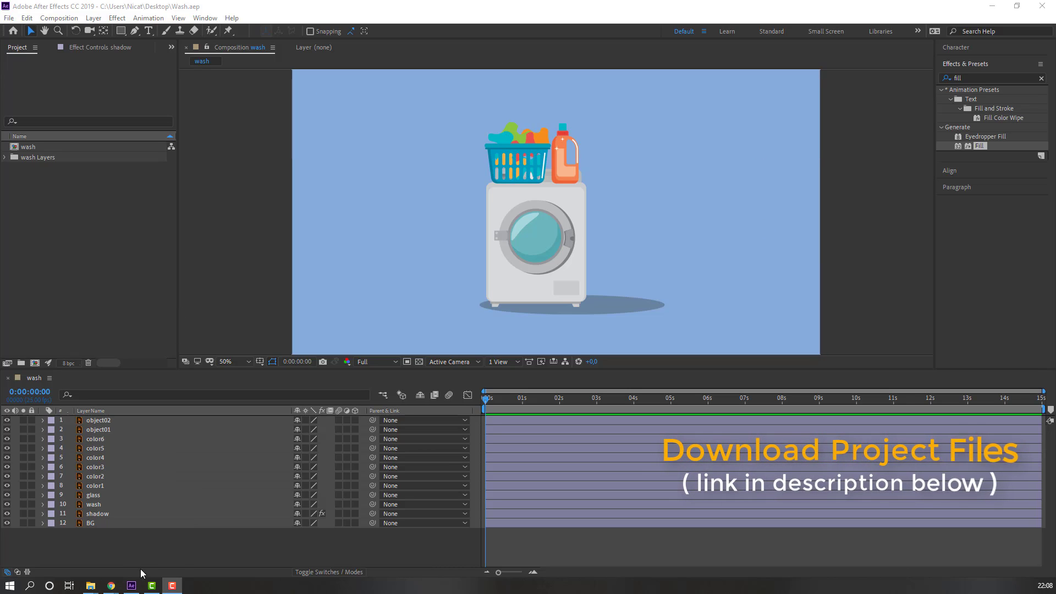
# Lock the shadow and BG layers and hide the object01 basket layer.
pyautogui.click(93, 524)
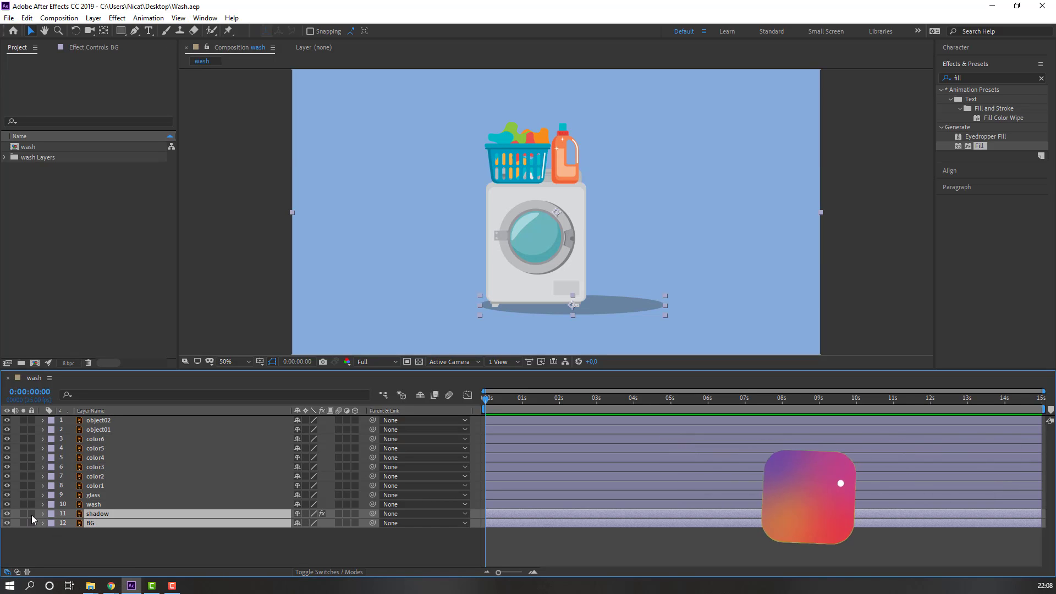
pyautogui.moveTo(32, 515); pyautogui.dragTo(31, 524)
pyautogui.click(98, 432)
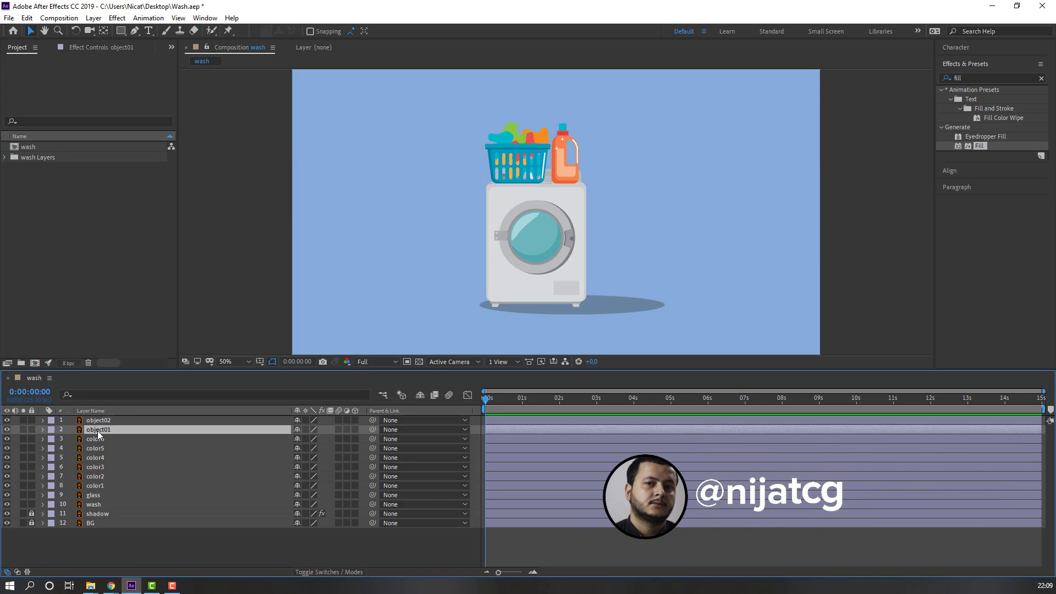
pyautogui.click(6, 430)
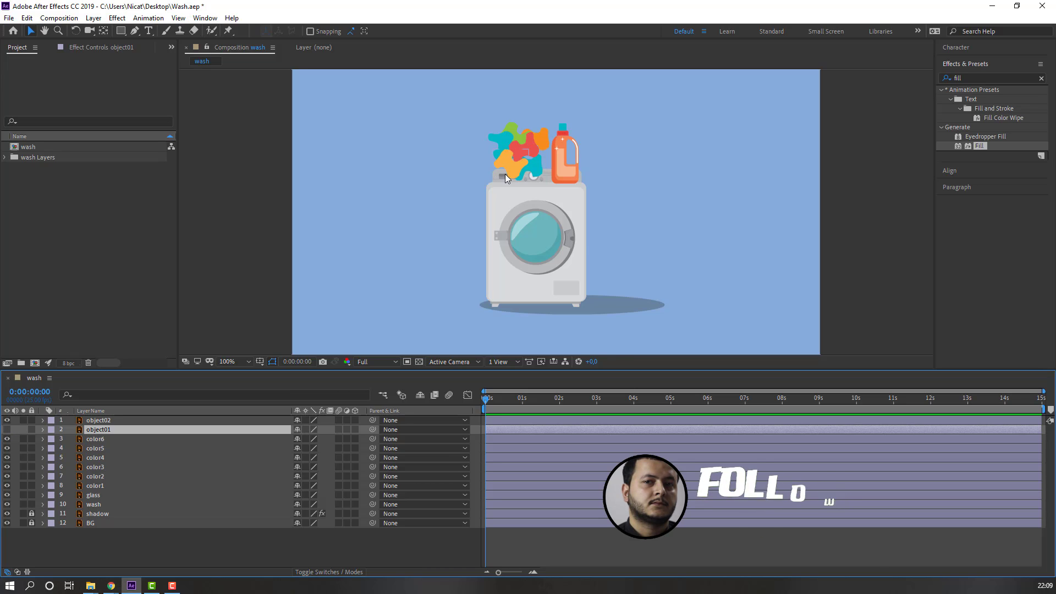
# Move all six colored clothing shapes, color1 to color6, from above the machine onto the washer's round glass door.
pyautogui.scroll(2, 504, 173)
pyautogui.moveTo(468, 194); pyautogui.dragTo(402, 262)
pyautogui.click(420, 192)
pyautogui.click(395, 144)
pyautogui.click(361, 148)
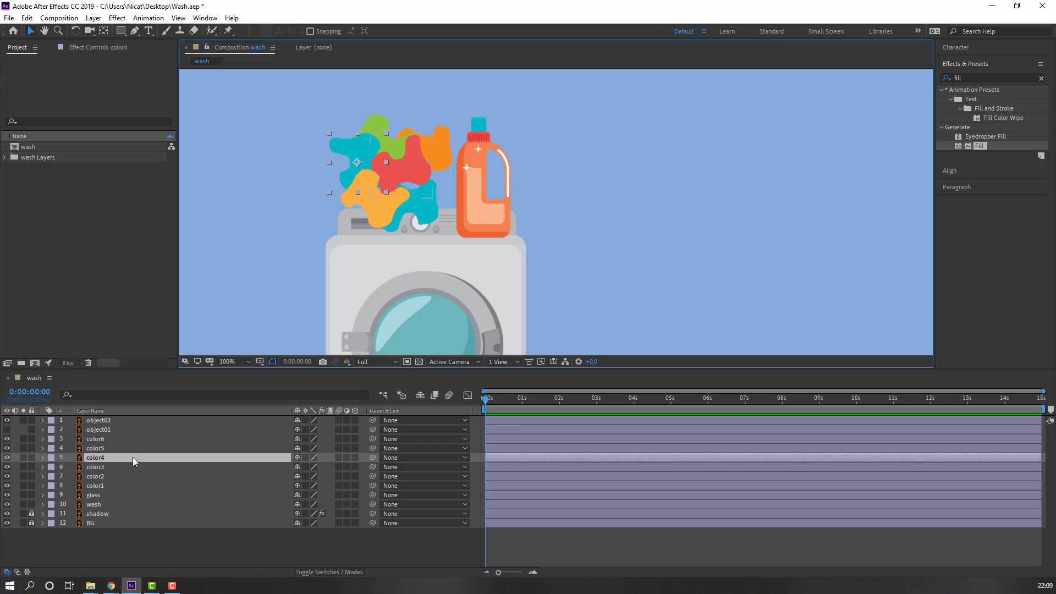
pyautogui.click(104, 439)
pyautogui.keyDown('ctrl'); pyautogui.click(116, 485); pyautogui.keyUp('ctrl')
pyautogui.moveTo(441, 236); pyautogui.dragTo(406, 348)
pyautogui.moveTo(396, 190); pyautogui.dragTo(383, 140)
pyautogui.click(384, 141)
pyautogui.moveTo(383, 96); pyautogui.dragTo(376, 271)
pyautogui.moveTo(305, 94); pyautogui.dragTo(384, 295)
pyautogui.moveTo(334, 91); pyautogui.dragTo(356, 246)
pyautogui.click(351, 167)
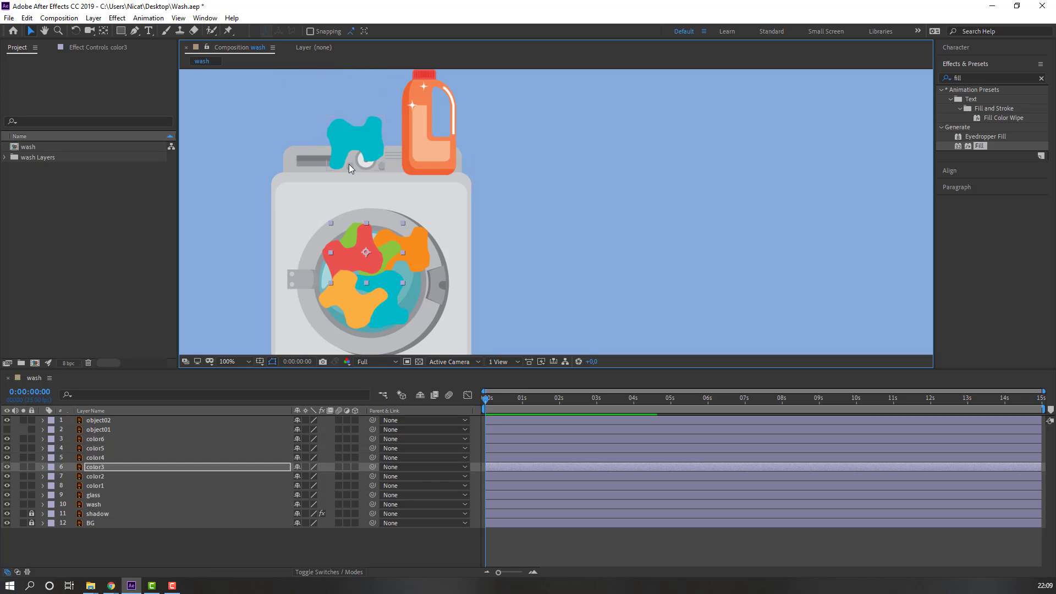
pyautogui.moveTo(351, 168); pyautogui.dragTo(396, 323)
pyautogui.moveTo(298, 279); pyautogui.dragTo(307, 188)
pyautogui.press('v')
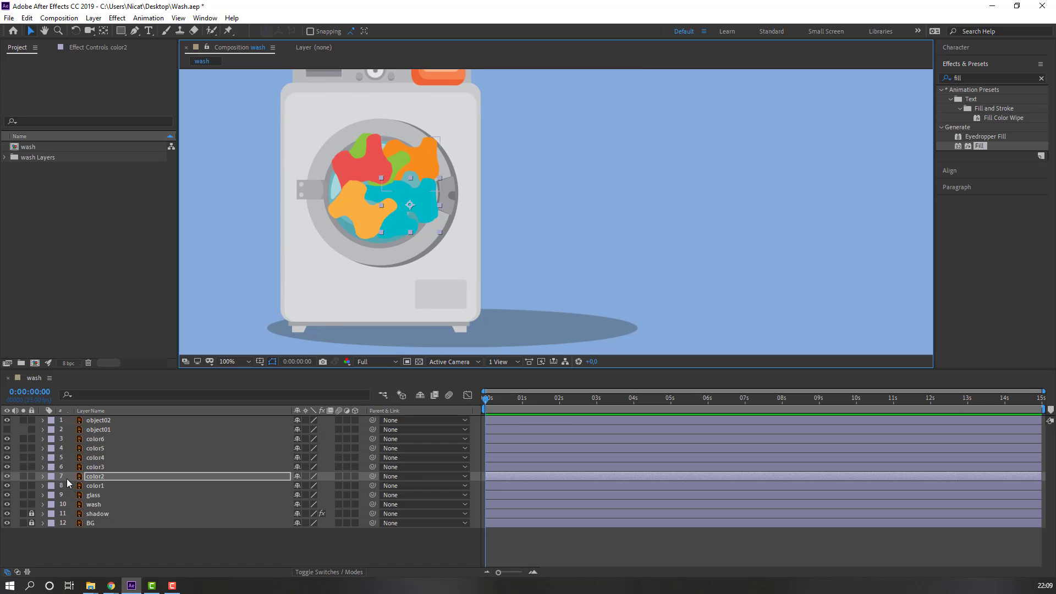
# Pre-compose the layers color1 through color6 into a new composition named colors, moving all attributes.
pyautogui.click(99, 486)
pyautogui.keyDown('shift'); pyautogui.click(96, 439); pyautogui.keyUp('shift')
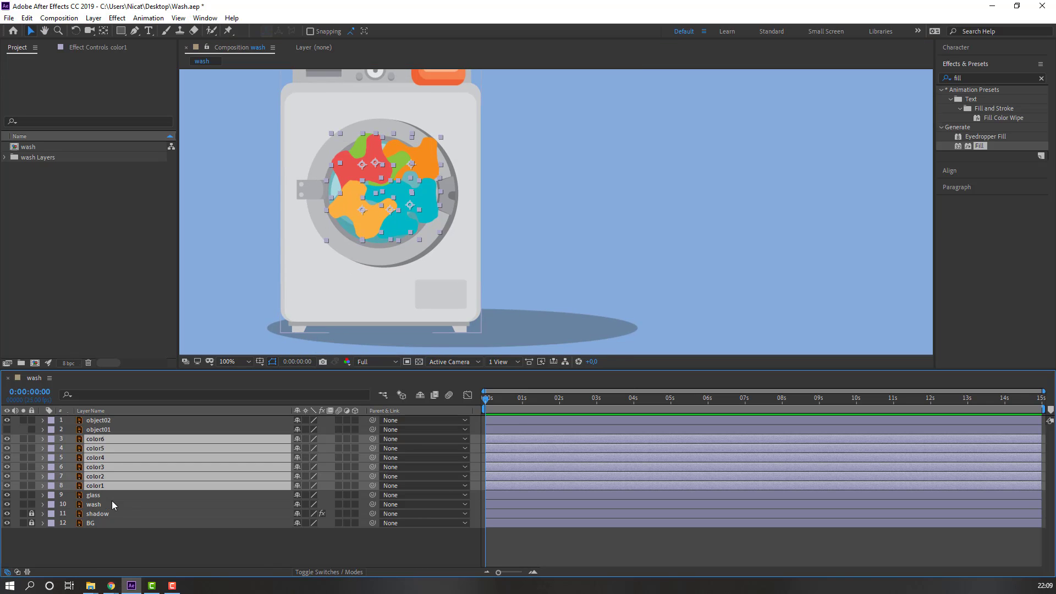
pyautogui.rightClick(97, 466)
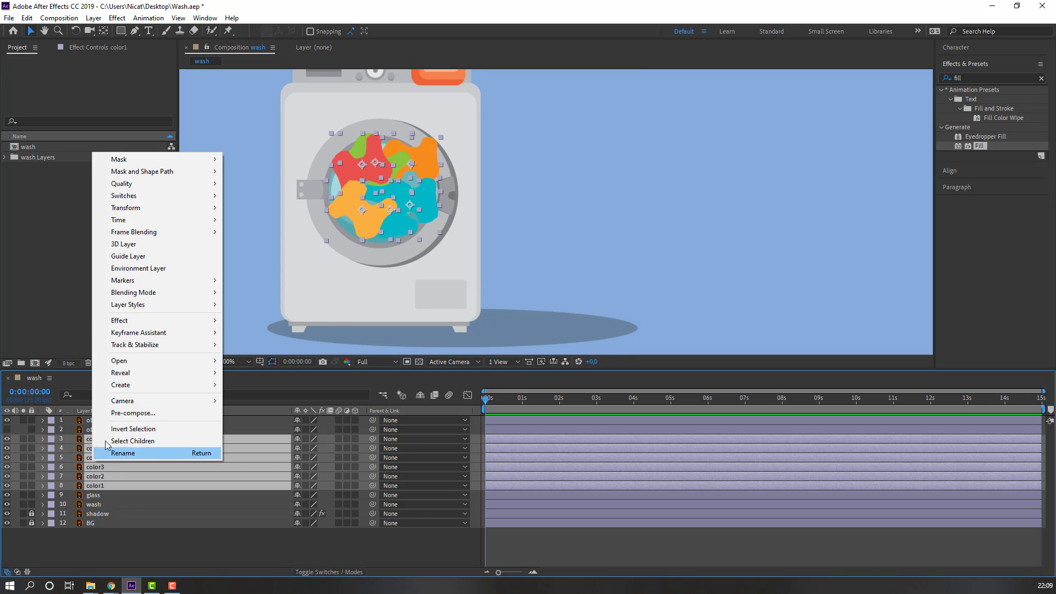
pyautogui.click(107, 411)
pyautogui.moveTo(222, 219); pyautogui.dragTo(277, 219)
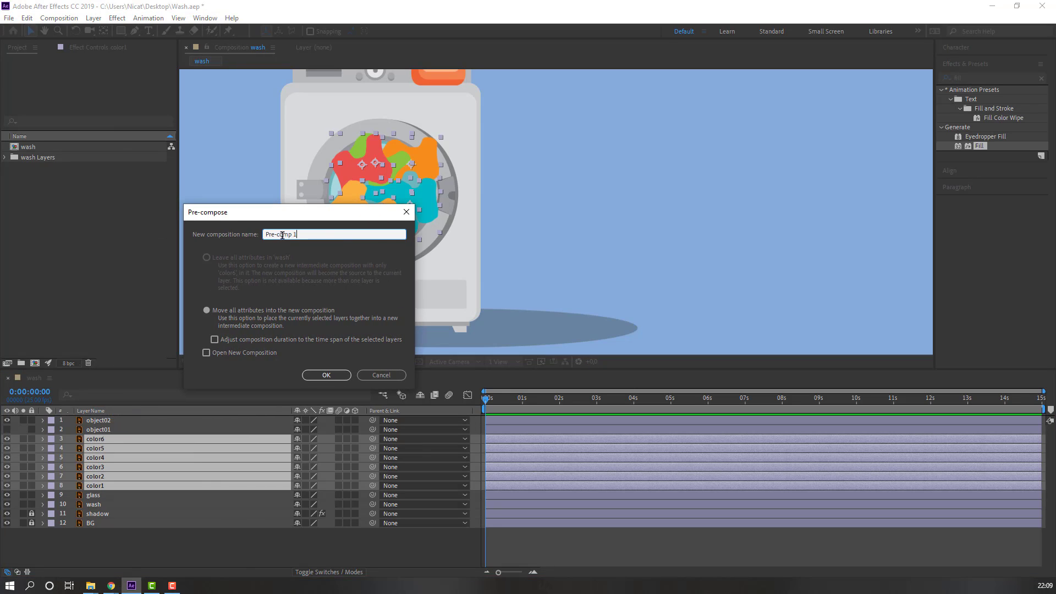
pyautogui.write('colors')
pyautogui.click(326, 375)
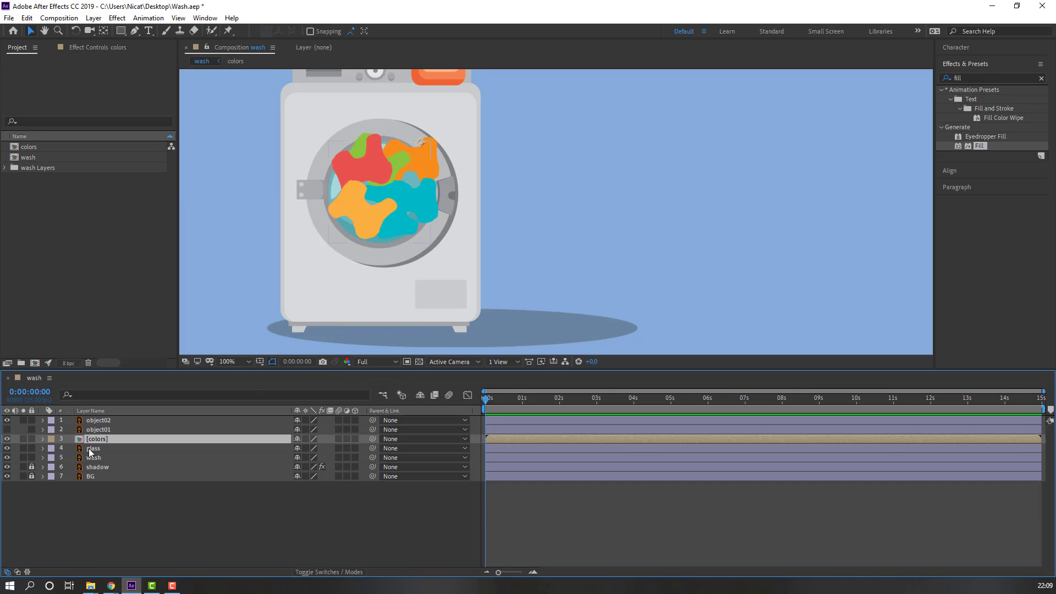
# Duplicate the glass layer and place the copy directly above the colors layer.
pyautogui.click(93, 449)
pyautogui.hotkey('ctrl', 'd')
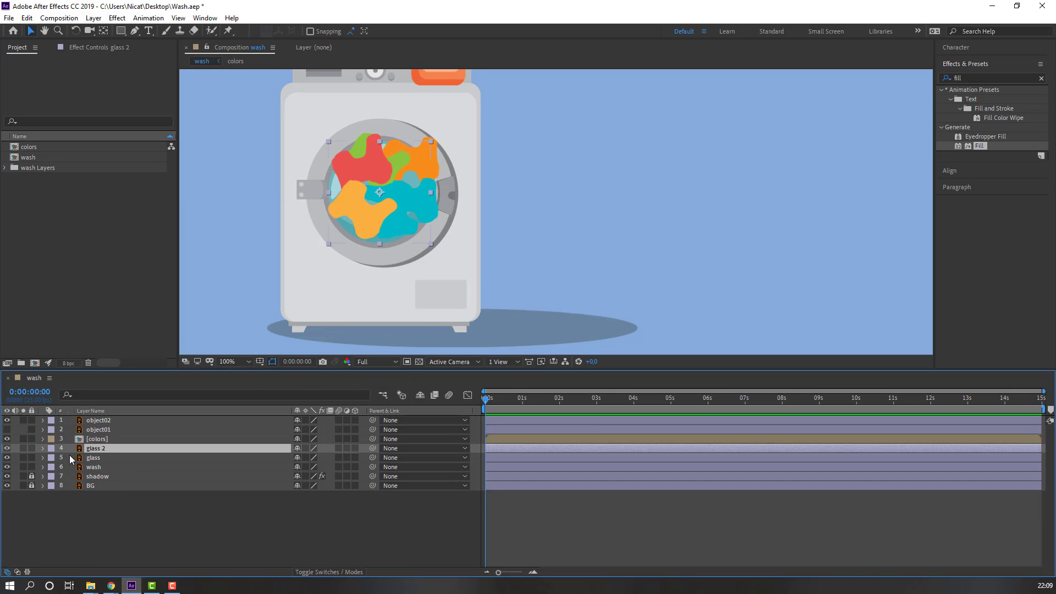
pyautogui.moveTo(91, 452); pyautogui.dragTo(90, 436)
# Set the colors layer's track matte to Alpha Matte, using the duplicated glass layer above it.
pyautogui.click(93, 449)
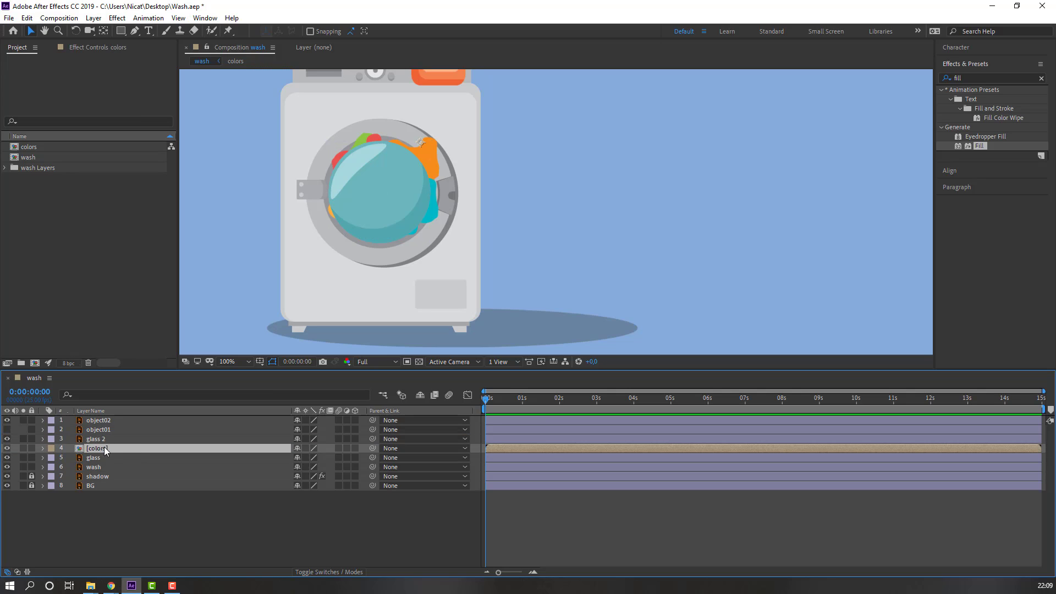
pyautogui.click(322, 574)
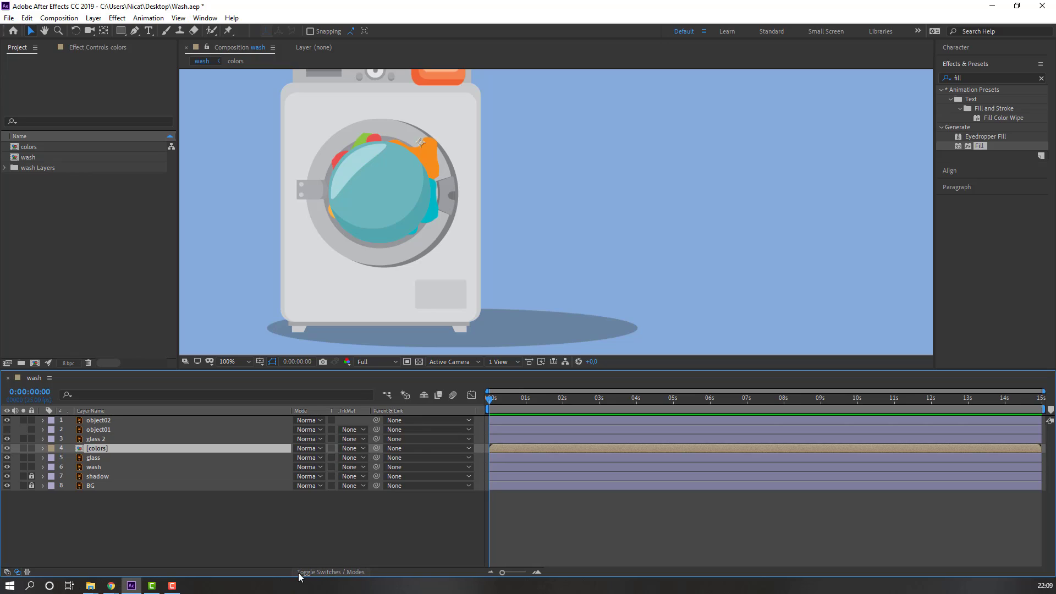
pyautogui.click(347, 448)
pyautogui.click(413, 474)
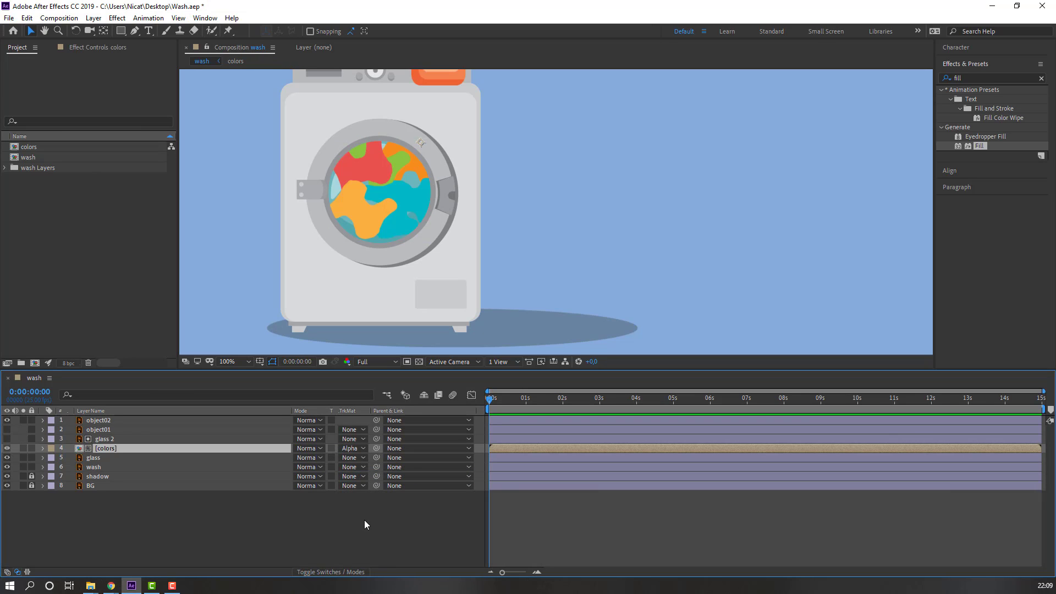
# Open the colors composition and crop it to a region of interest of about 304 x 266 px around the clothing shapes.
pyautogui.doubleClick(108, 450)
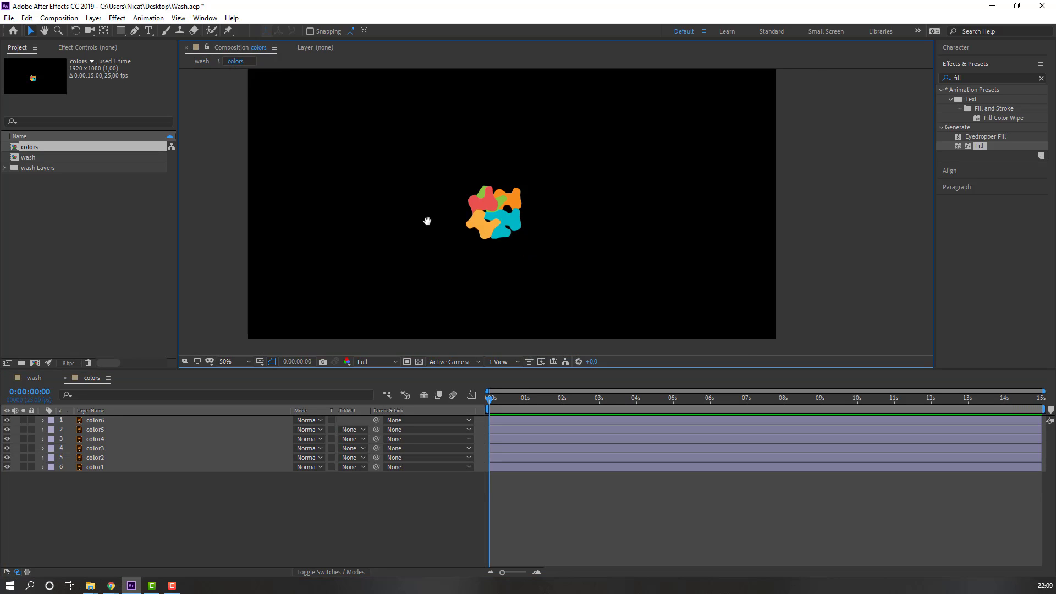
pyautogui.click(407, 363)
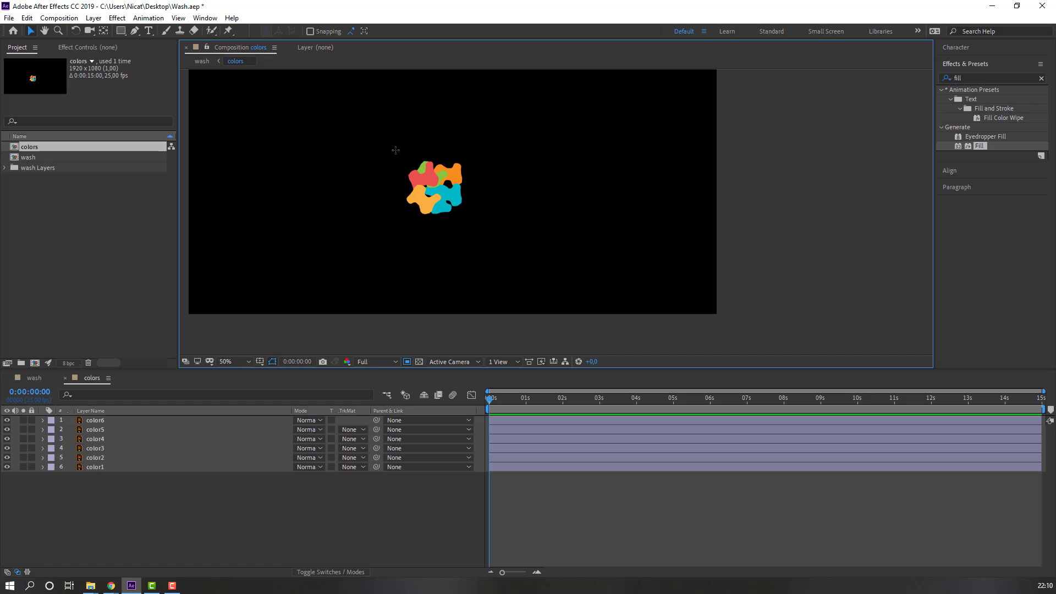
pyautogui.moveTo(393, 148); pyautogui.dragTo(481, 225)
pyautogui.click(58, 20)
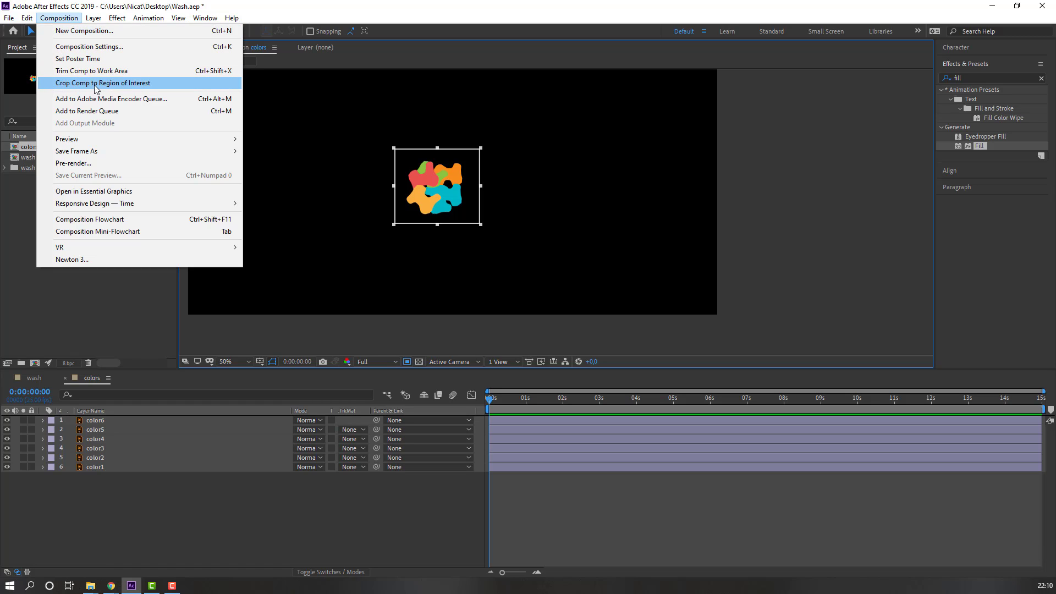
pyautogui.click(134, 84)
pyautogui.scroll(3, 595, 219)
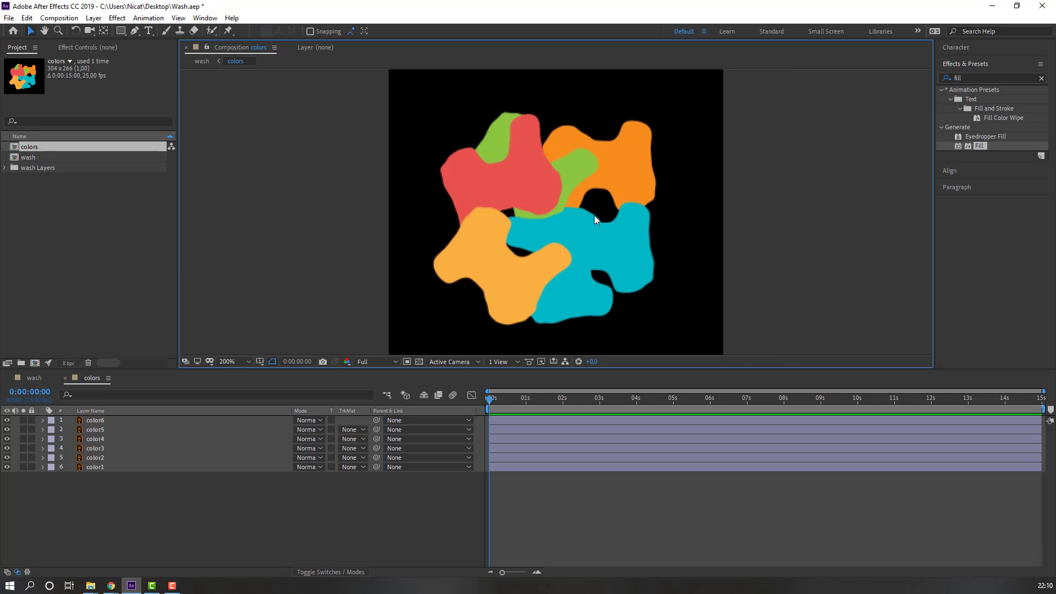
# Return to the wash composition and shift the colors layer slightly to center the clothes in the door glass.
pyautogui.click(34, 379)
pyautogui.moveTo(394, 176); pyautogui.dragTo(352, 218)
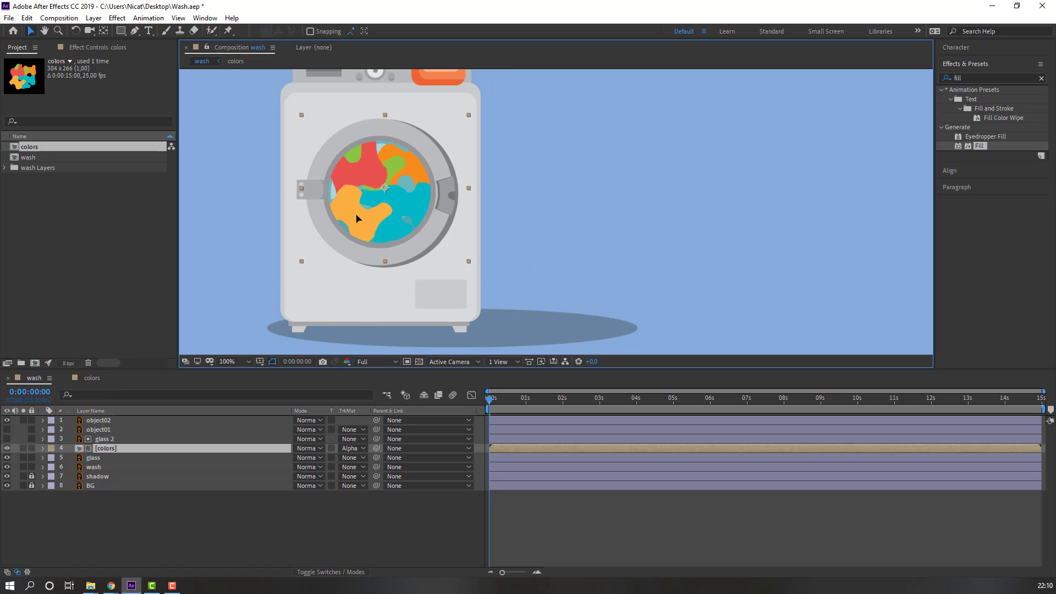
pyautogui.press('Return')
pyautogui.press('Return')
# Add a Rotation keyframe to the colors layer at 0 s and end the work area at 10 s.
pyautogui.press('r')
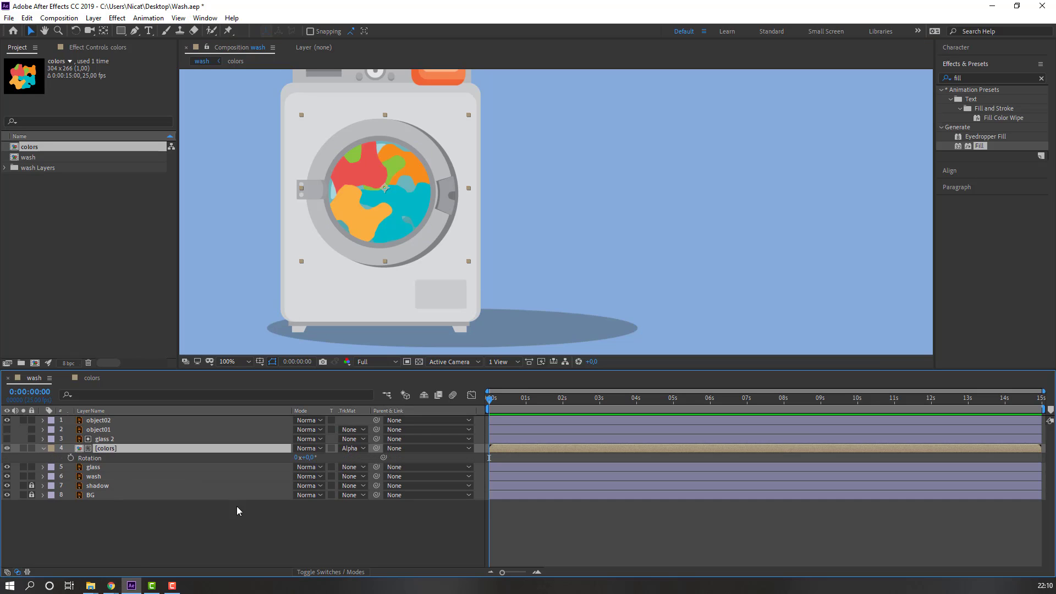
pyautogui.moveTo(306, 458); pyautogui.dragTo(409, 512)
pyautogui.hotkey('ctrl', 'z')
pyautogui.click(71, 458)
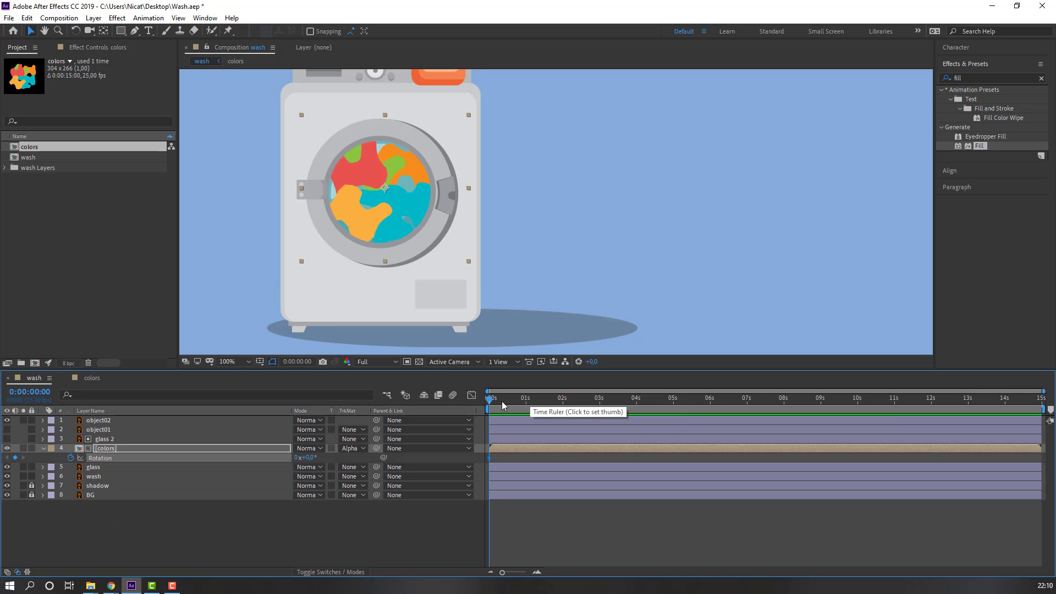
pyautogui.moveTo(526, 407); pyautogui.dragTo(859, 421)
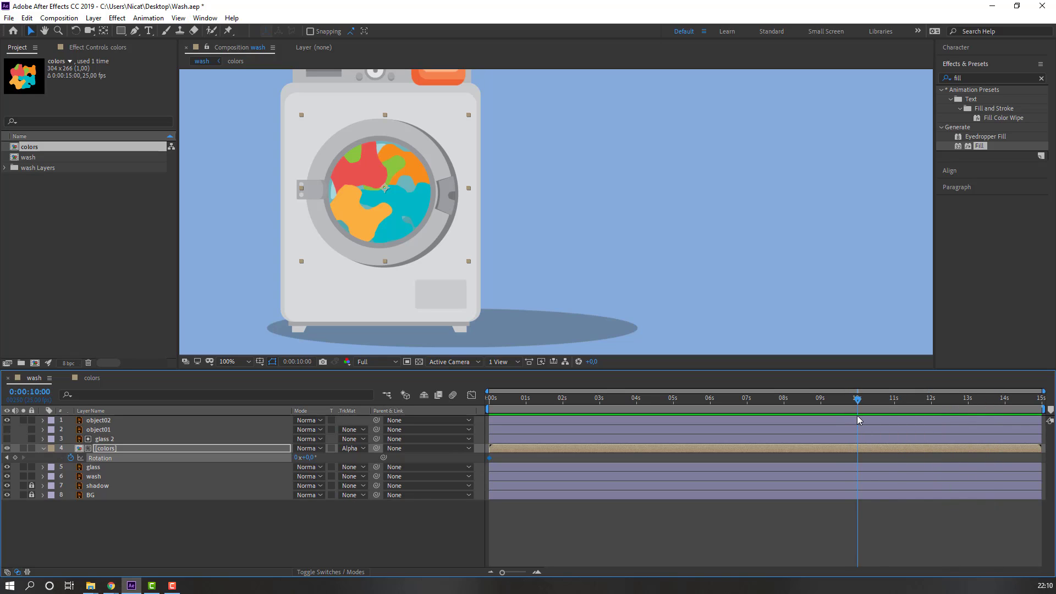
pyautogui.press('n')
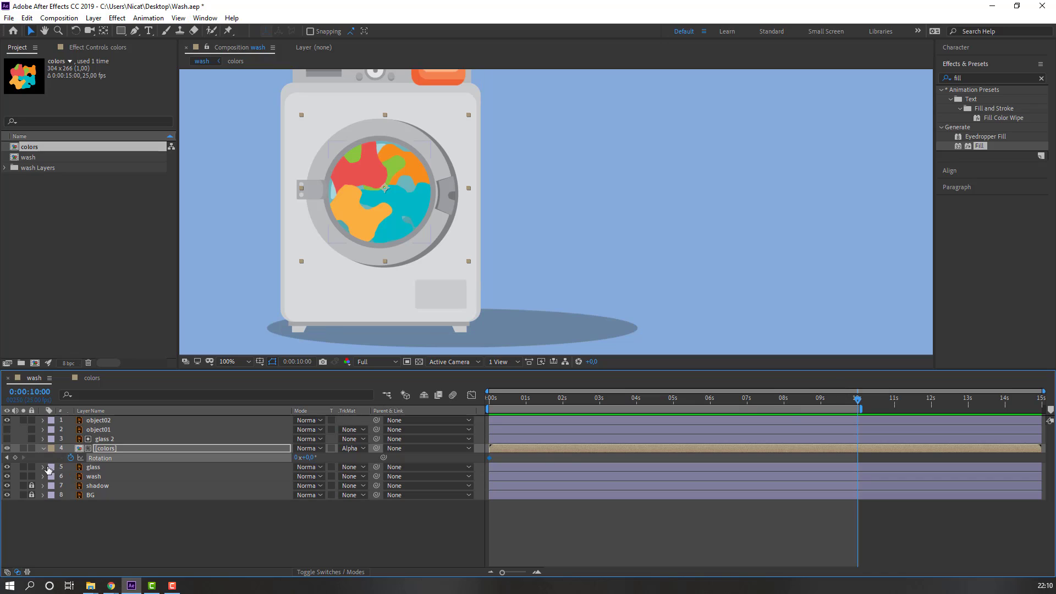
# Set the colors layer's rotation to 50 full turns at 10 s and preview the spin.
pyautogui.click(298, 458)
pyautogui.write('5')
pyautogui.press('Return')
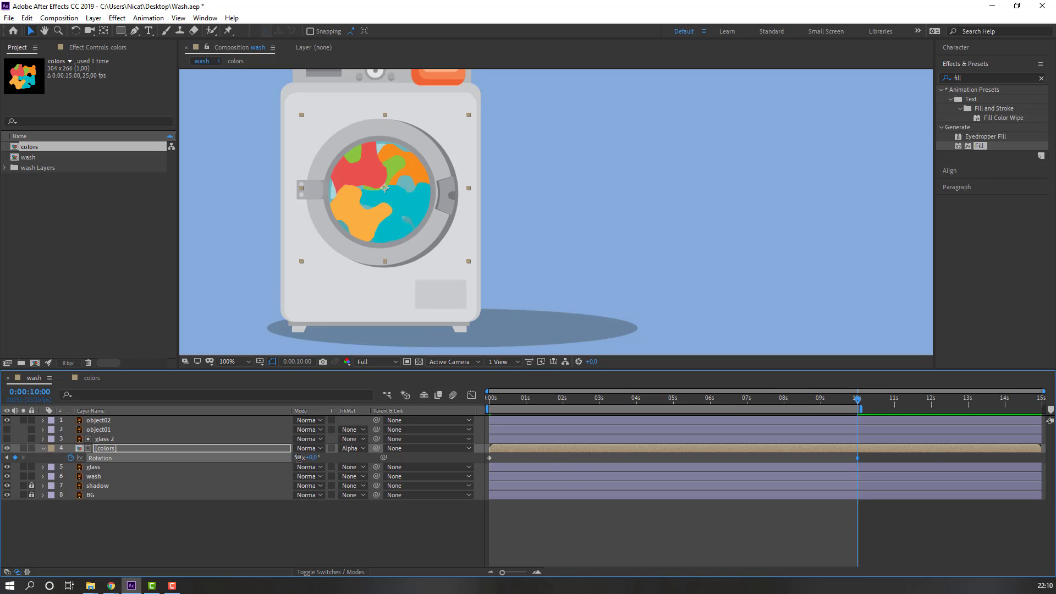
pyautogui.press('space')
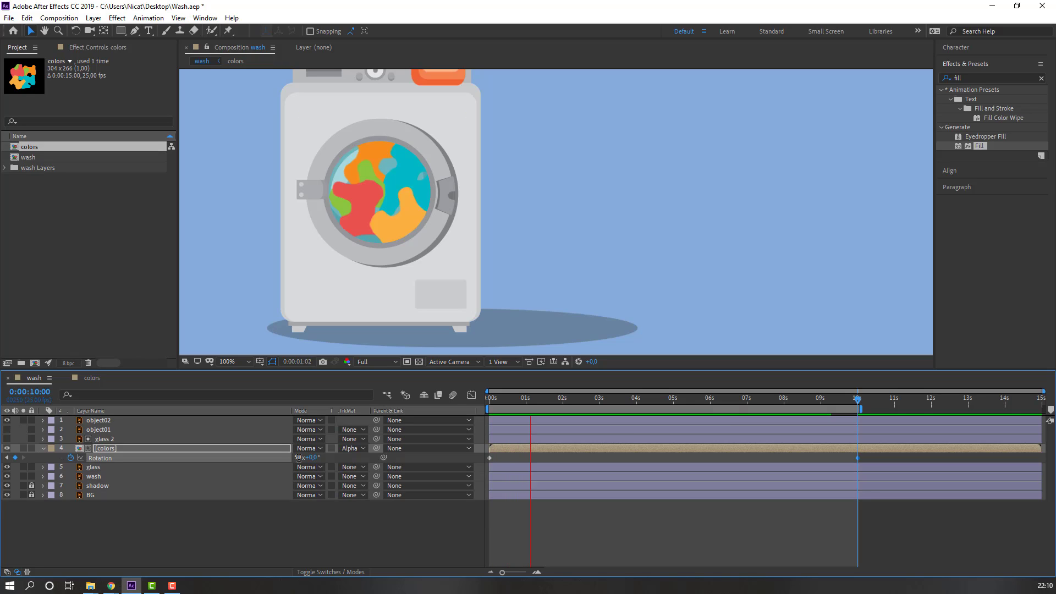
pyautogui.press('space')
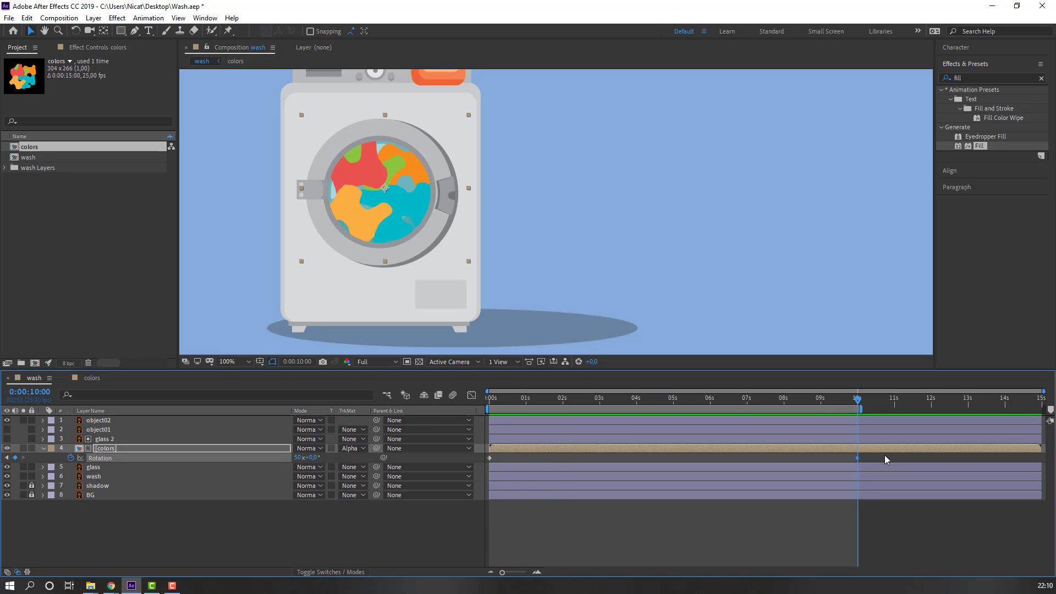
# Apply Easy Ease to both Rotation keyframes and shorten their speed-graph handles for a quicker spin-up and slowdown.
pyautogui.rightClick(489, 458)
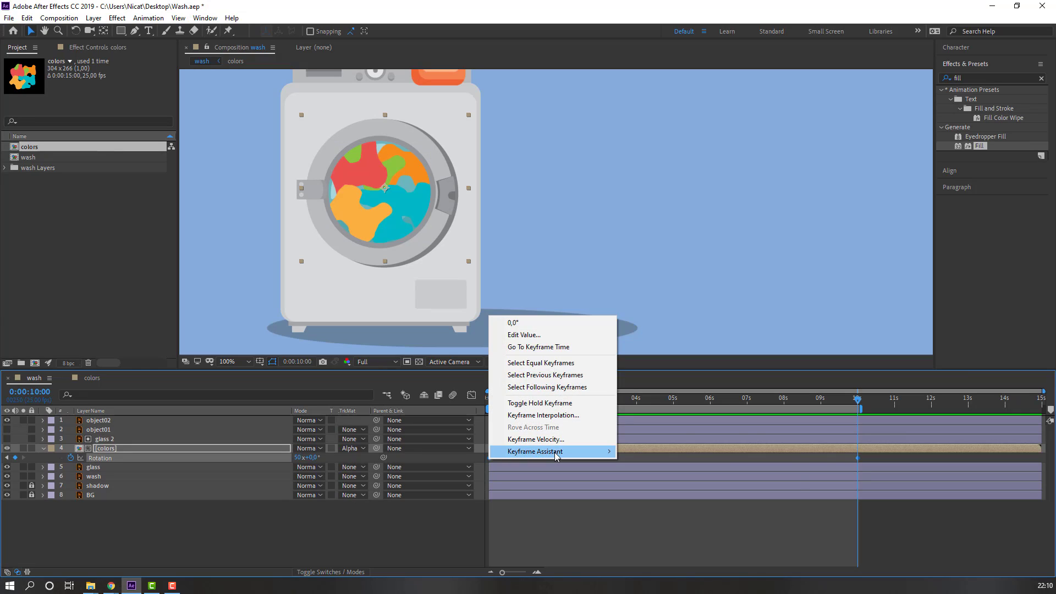
pyautogui.click(644, 491)
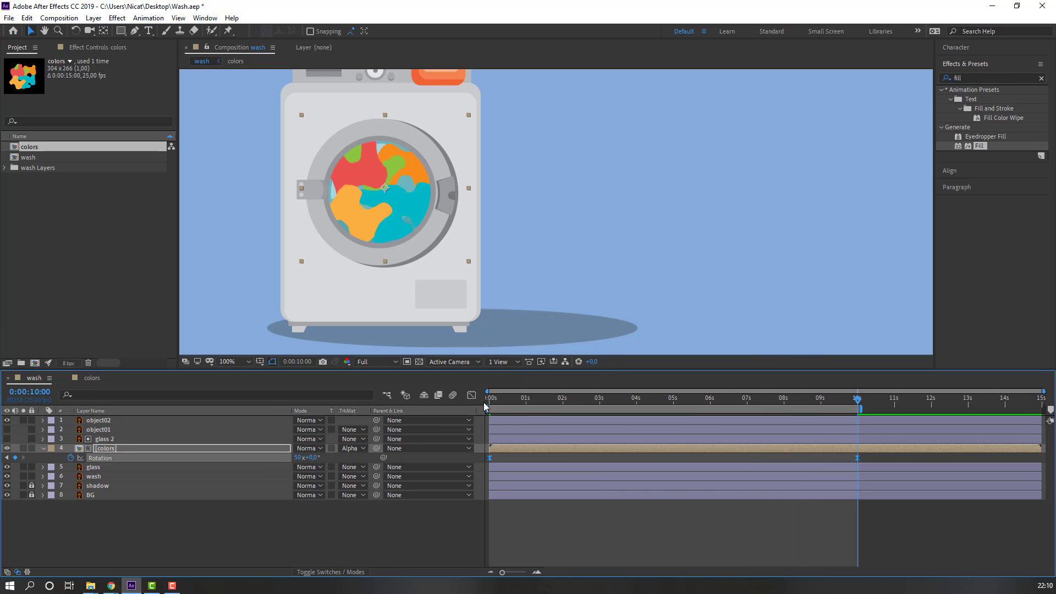
pyautogui.click(471, 396)
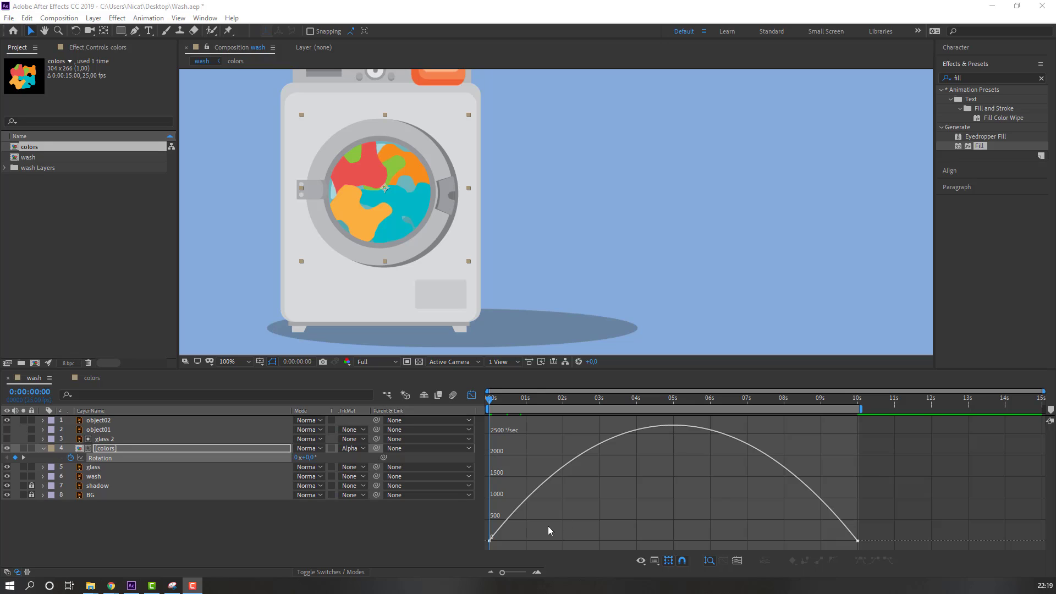
pyautogui.moveTo(550, 527); pyautogui.dragTo(457, 549)
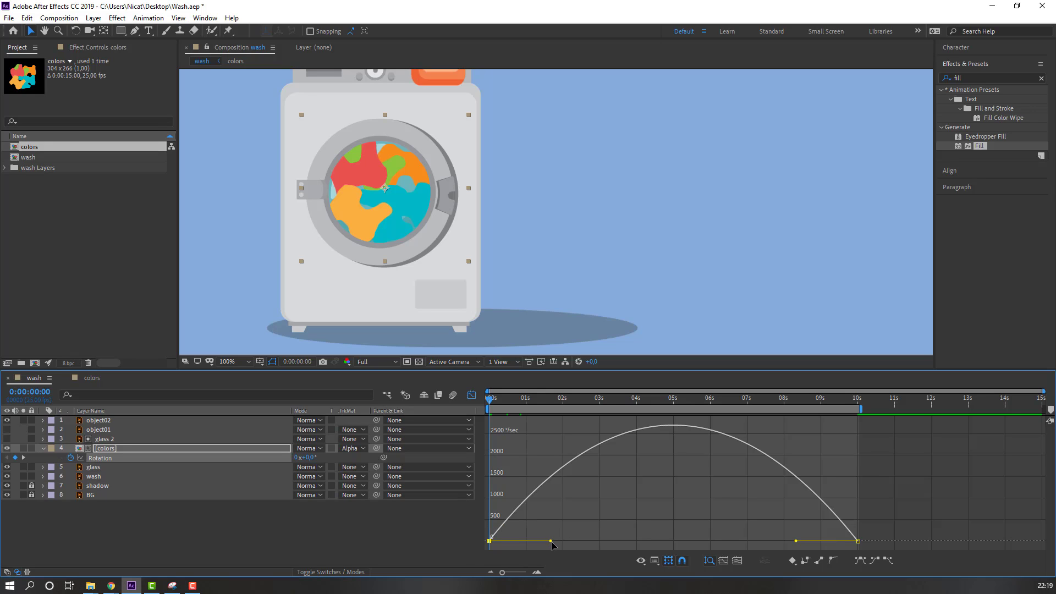
pyautogui.moveTo(550, 545); pyautogui.dragTo(522, 544)
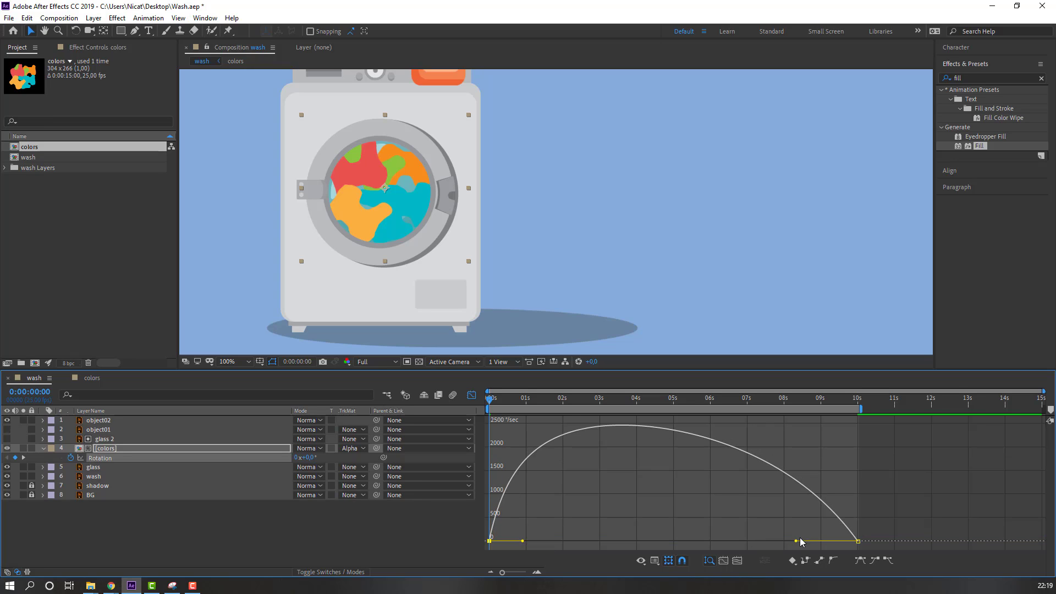
pyautogui.moveTo(796, 542); pyautogui.dragTo(834, 545)
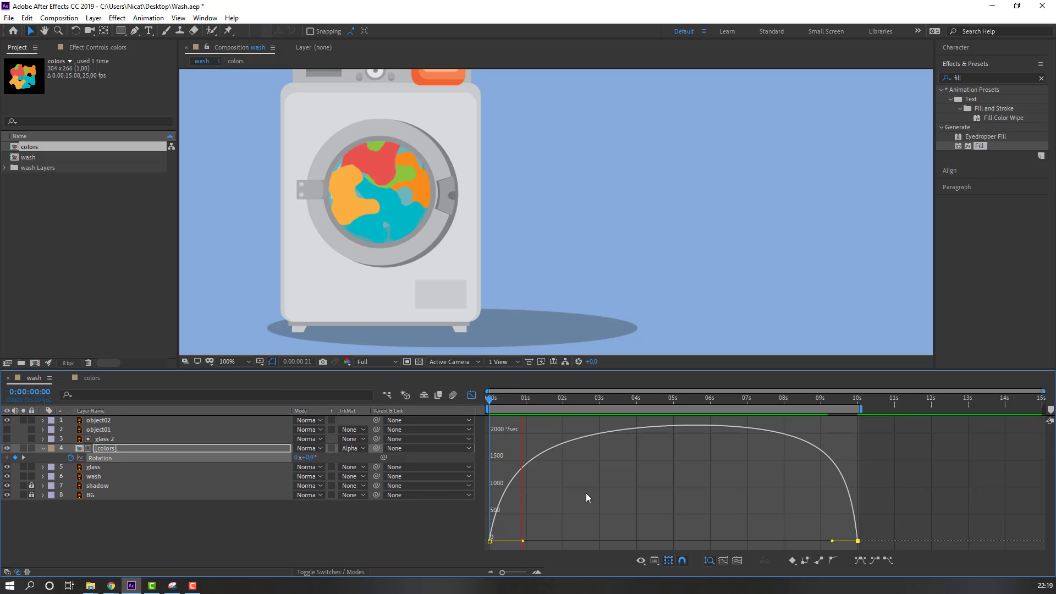
pyautogui.click(471, 394)
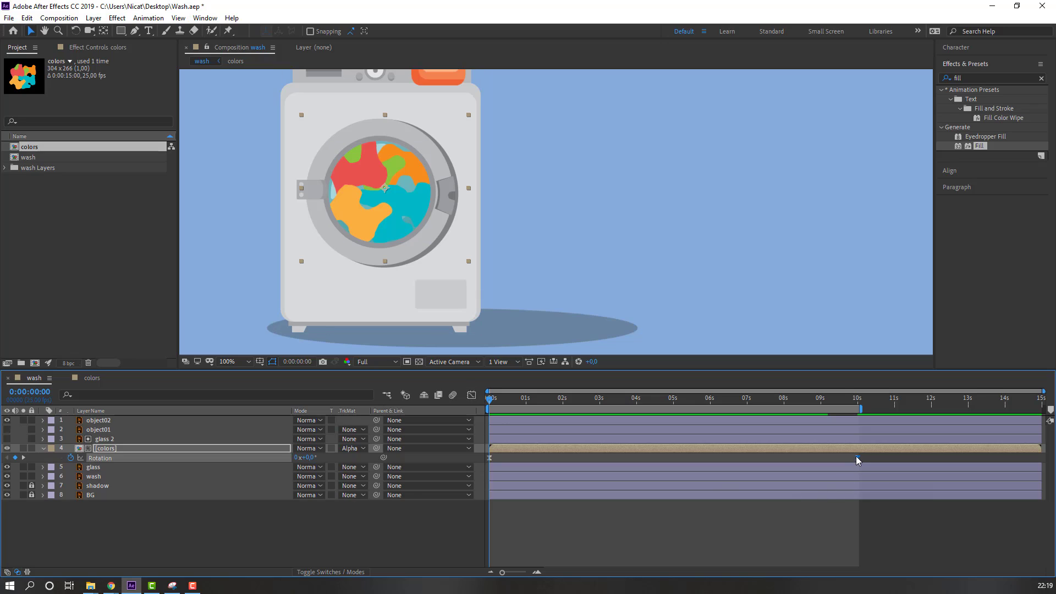
# Move the last Rotation keyframe to the composition's end near 15 s and extend the work area to the full duration.
pyautogui.moveTo(856, 458); pyautogui.dragTo(1038, 465)
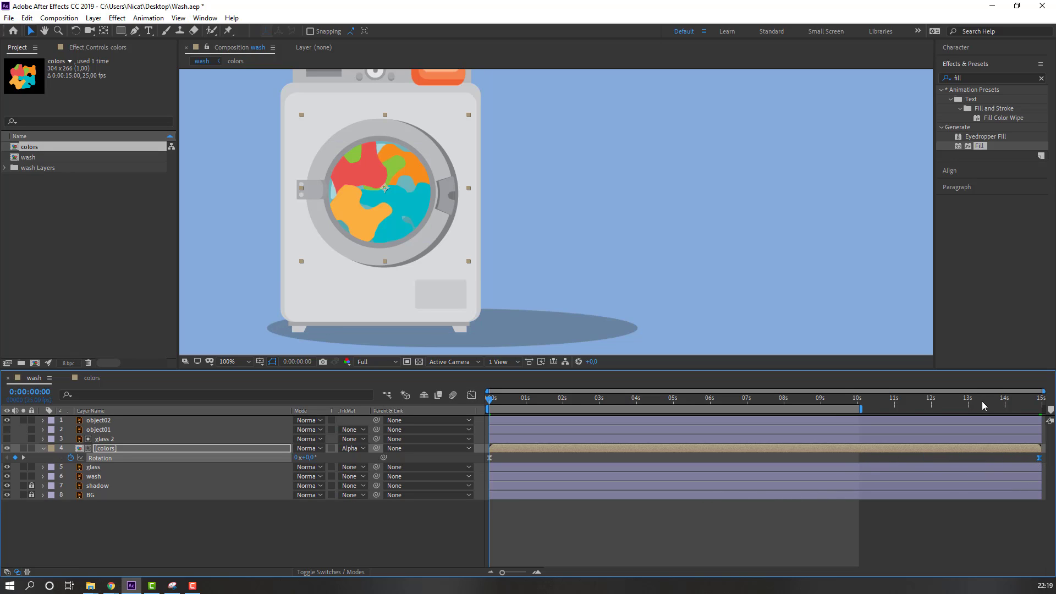
pyautogui.doubleClick(861, 408)
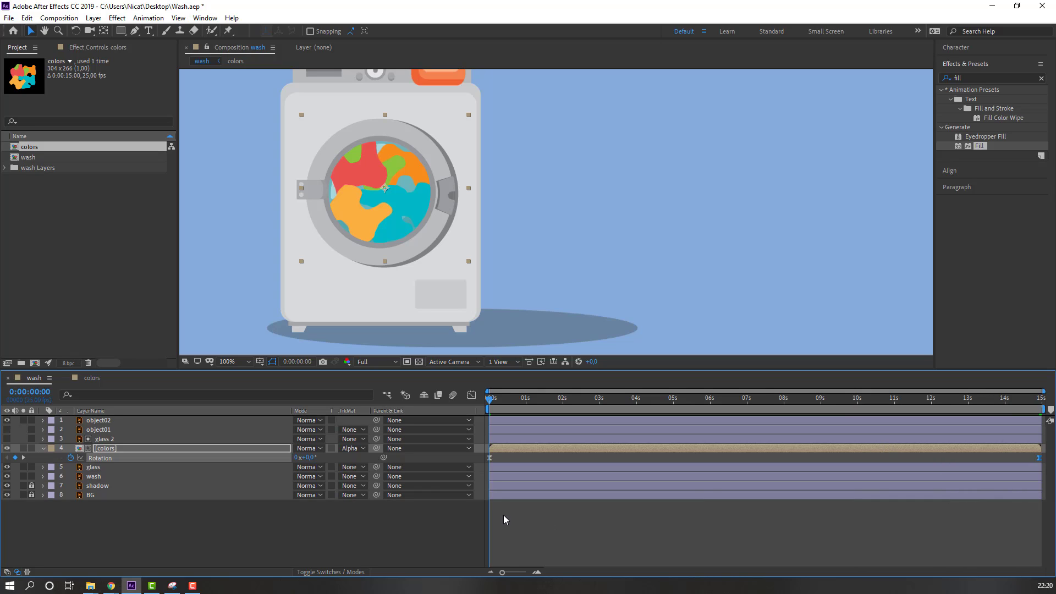
# Lengthen the outgoing speed-graph handle of the first Rotation keyframe to about 2.2 s for a slower spin-up and preview it.
pyautogui.click(472, 396)
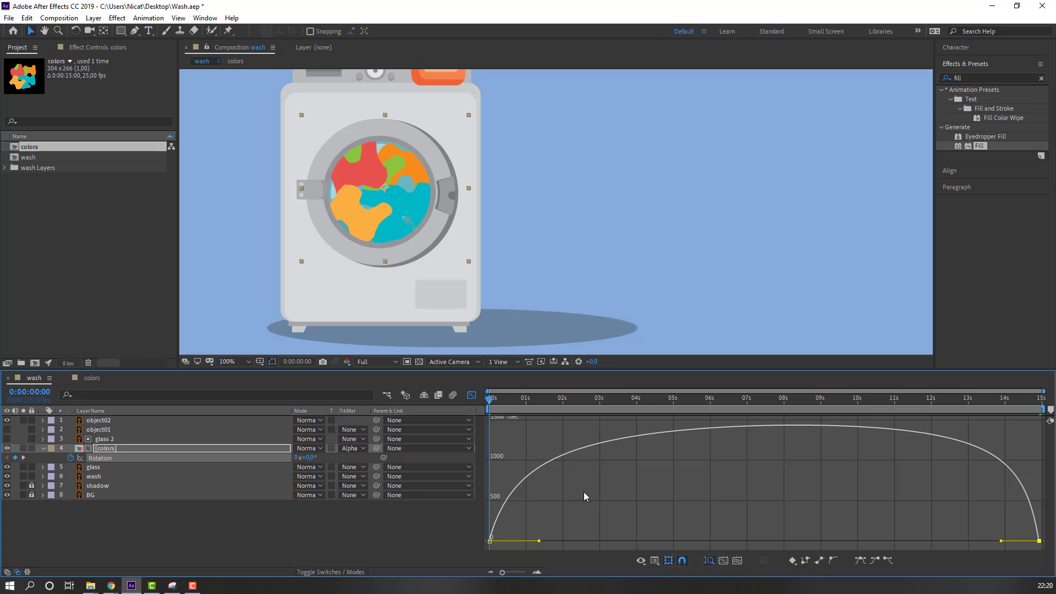
pyautogui.press('space')
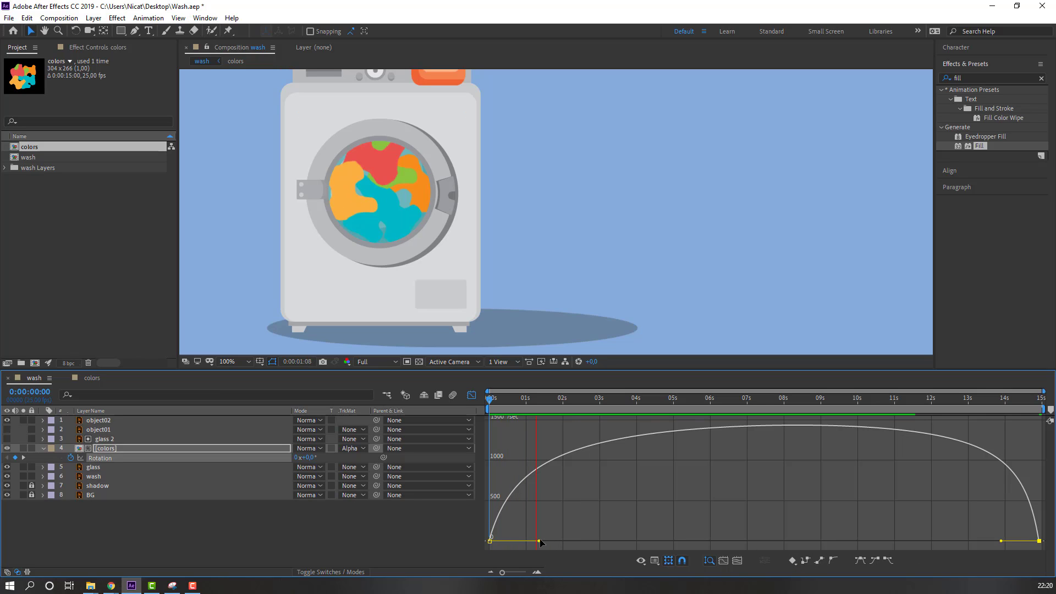
pyautogui.moveTo(539, 541); pyautogui.dragTo(570, 541)
pyautogui.press('space')
pyautogui.press('space')
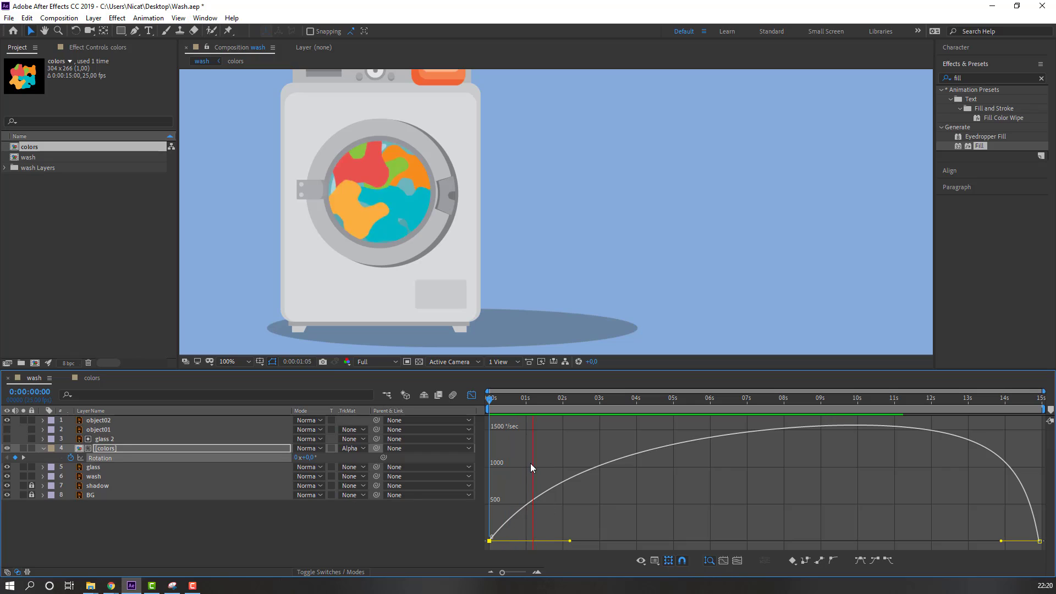
pyautogui.press('space')
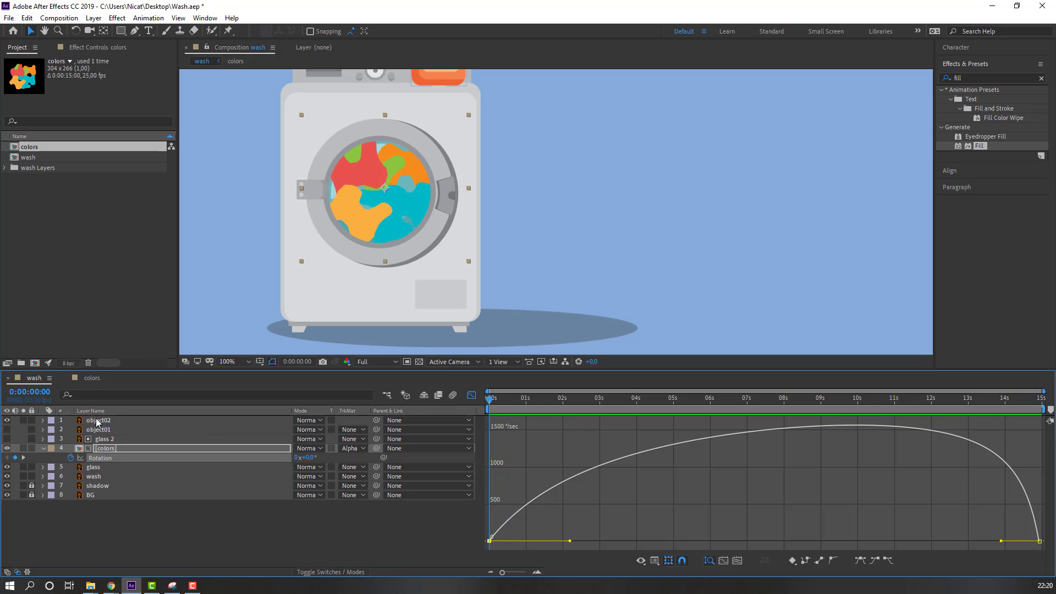
# Scale all six color layers down together in the colors composition and check their fit in the wash composition.
pyautogui.click(90, 378)
pyautogui.moveTo(123, 566); pyautogui.dragTo(118, 416)
pyautogui.press('s')
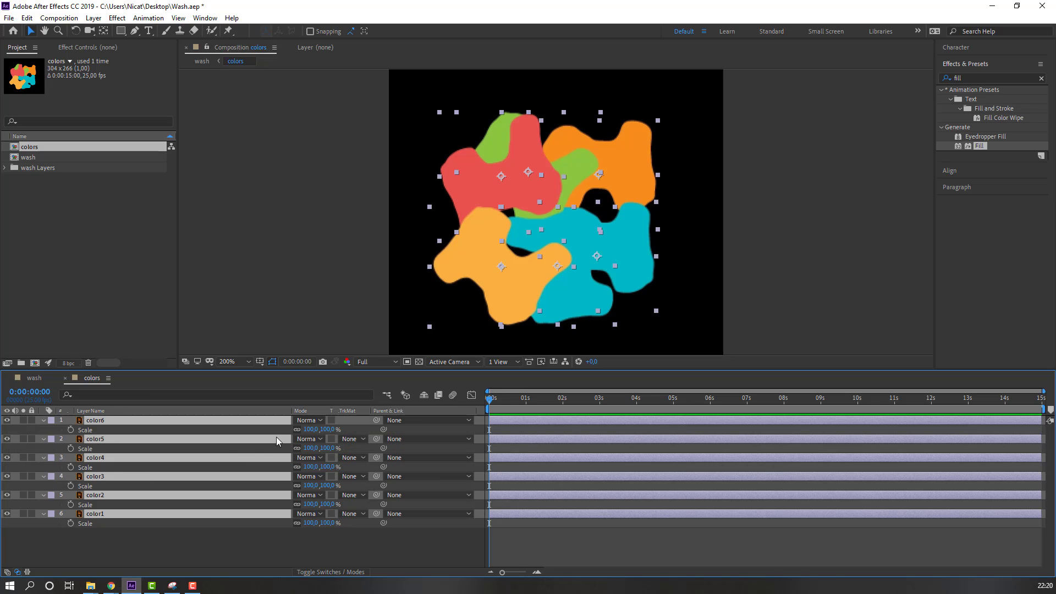
pyautogui.moveTo(312, 436); pyautogui.dragTo(295, 432)
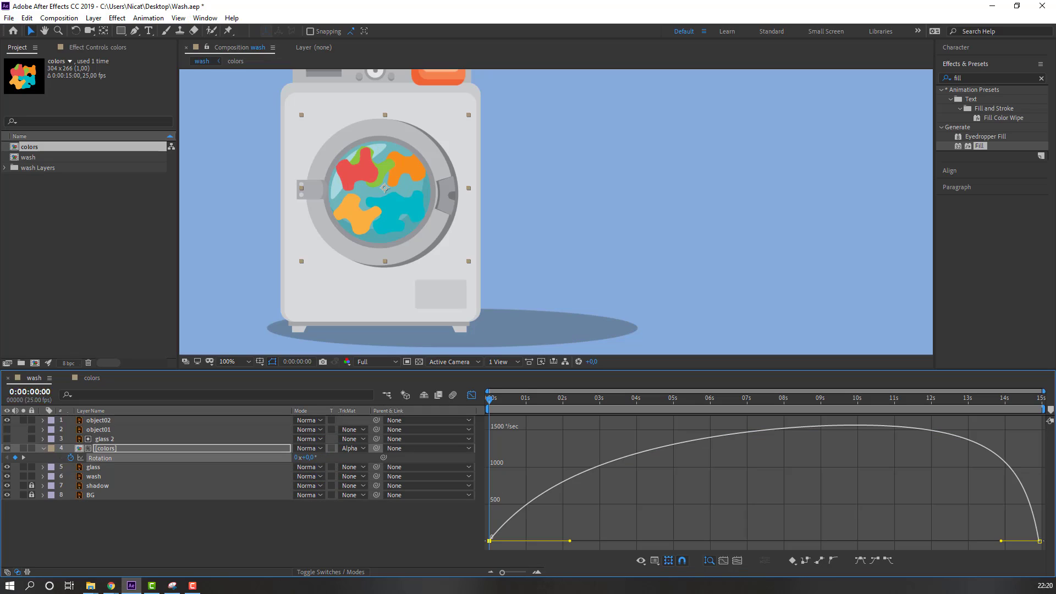
pyautogui.click(35, 379)
pyautogui.click(111, 453)
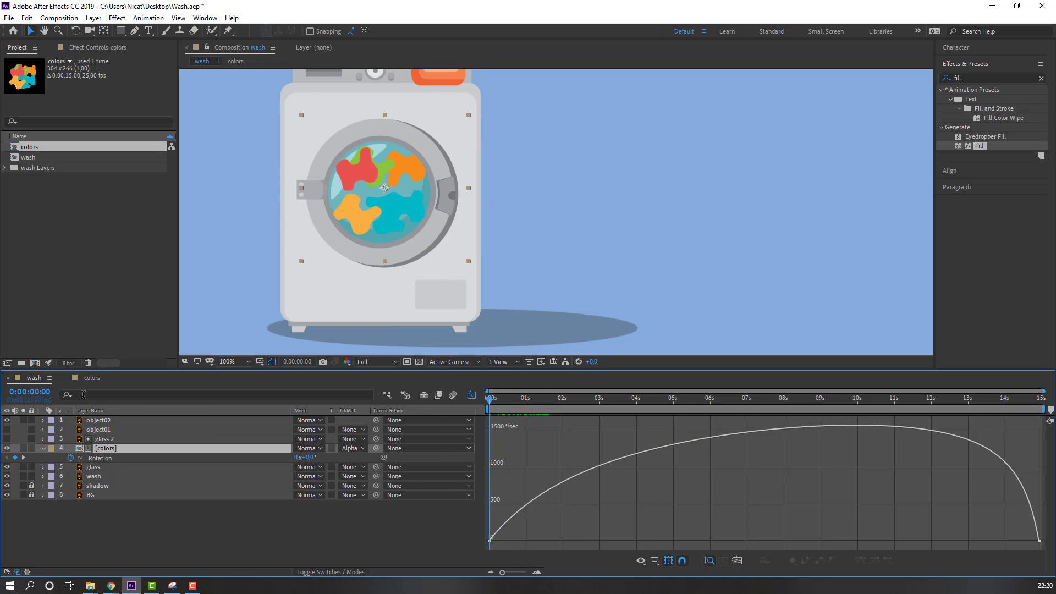
# Set the scale of all six color layers to 80% and compare the result inside the machine's door.
pyautogui.click(74, 381)
pyautogui.click(308, 430)
pyautogui.write('80')
pyautogui.press('Return')
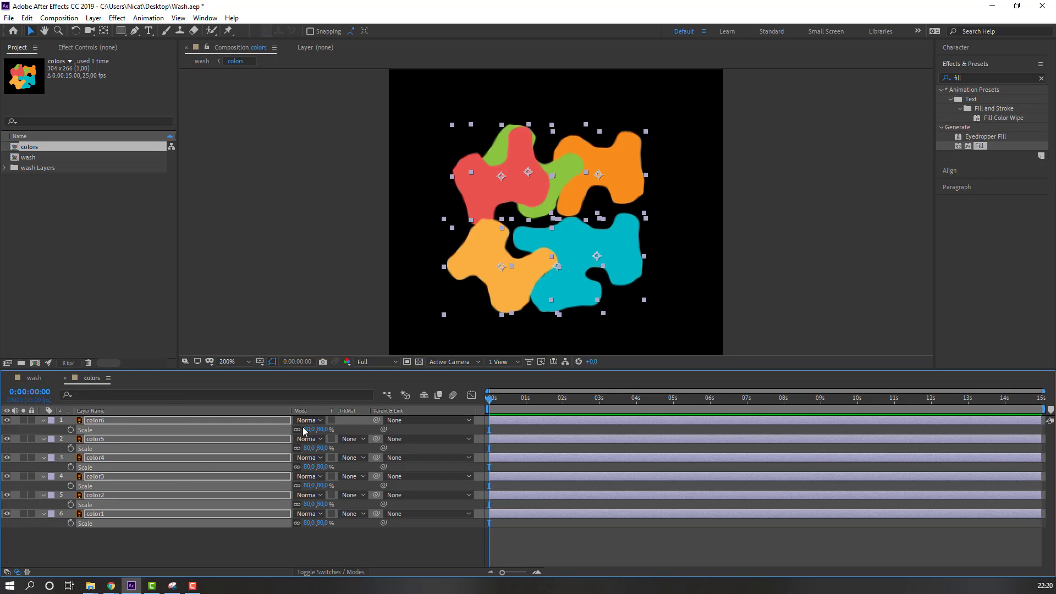
pyautogui.click(35, 379)
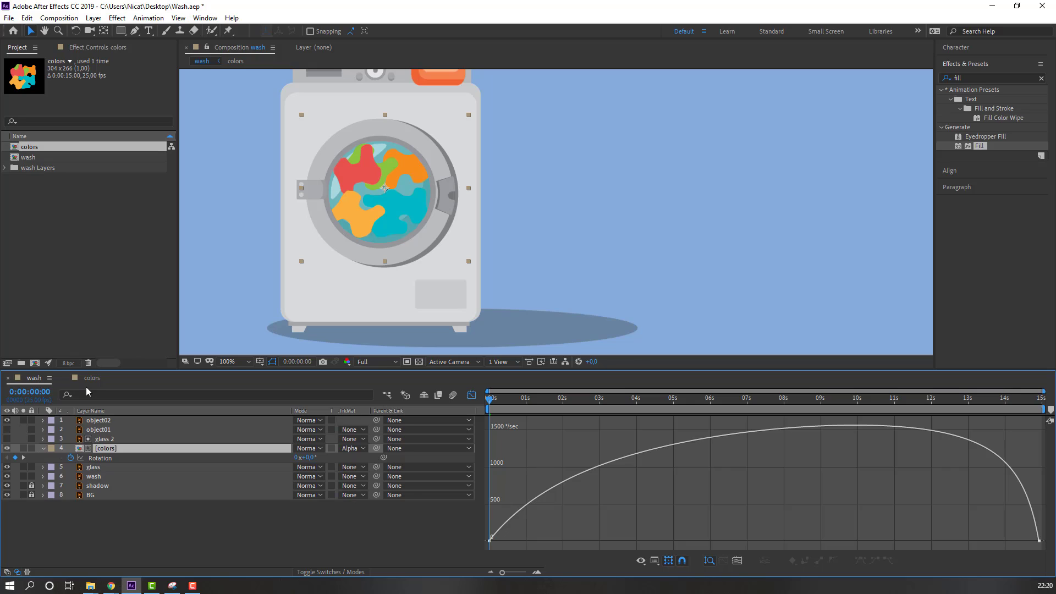
pyautogui.click(88, 378)
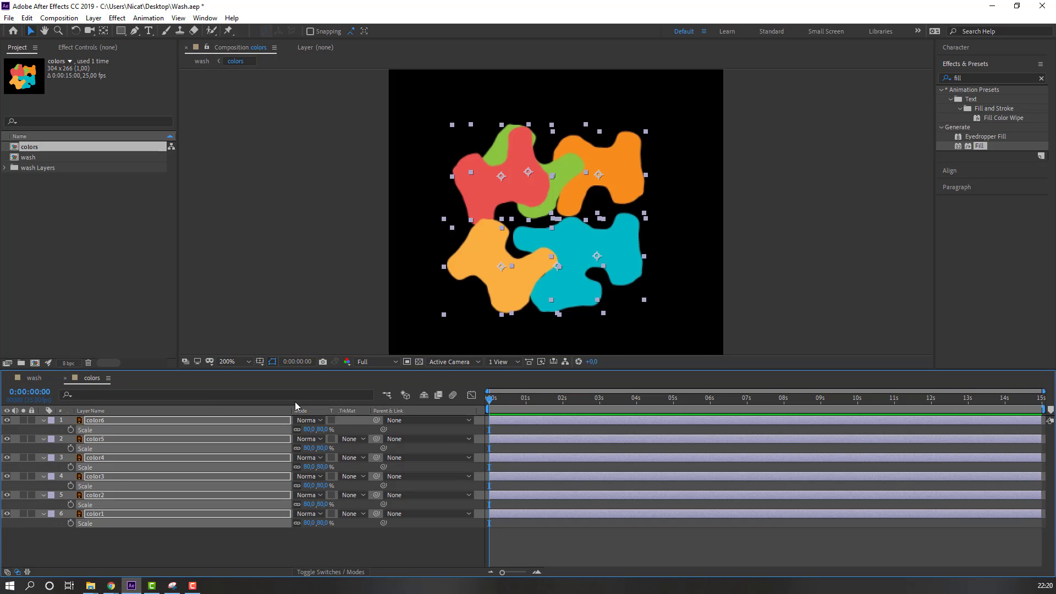
pyautogui.click(34, 378)
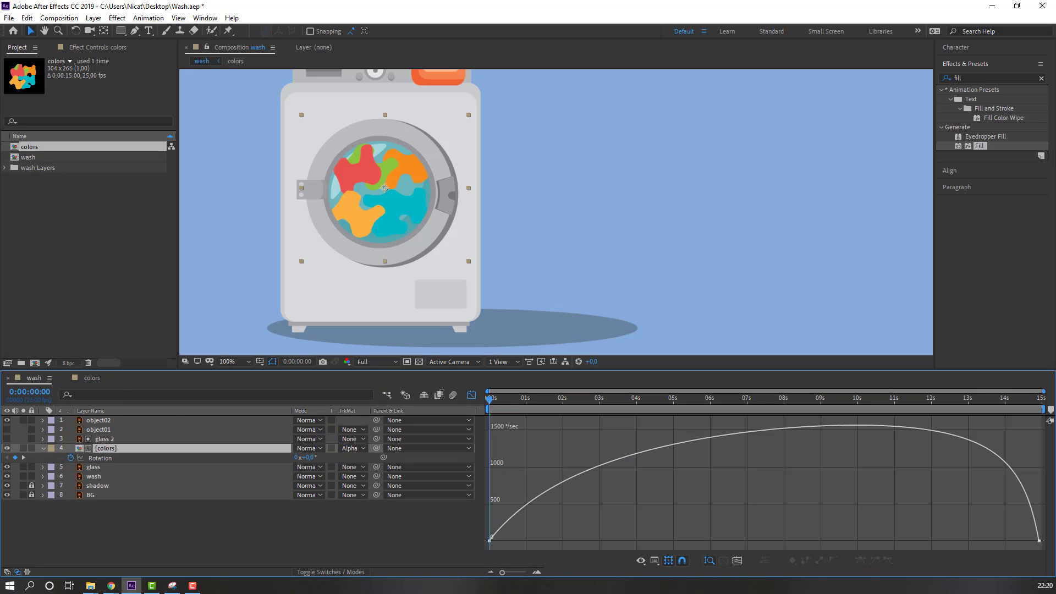
pyautogui.click(90, 378)
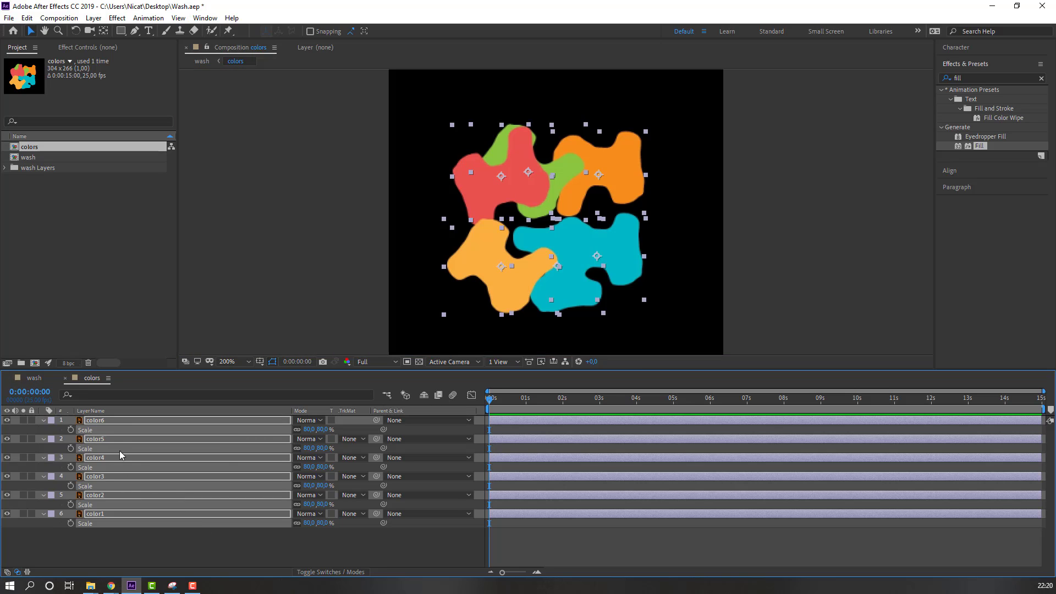
# Keyframe Position on all six color layers at 0 s, and at frame 10 lower color5, color3 and color1 to about Y 158, 143.5 and 144.
pyautogui.press('p')
pyautogui.moveTo(70, 430); pyautogui.dragTo(70, 523)
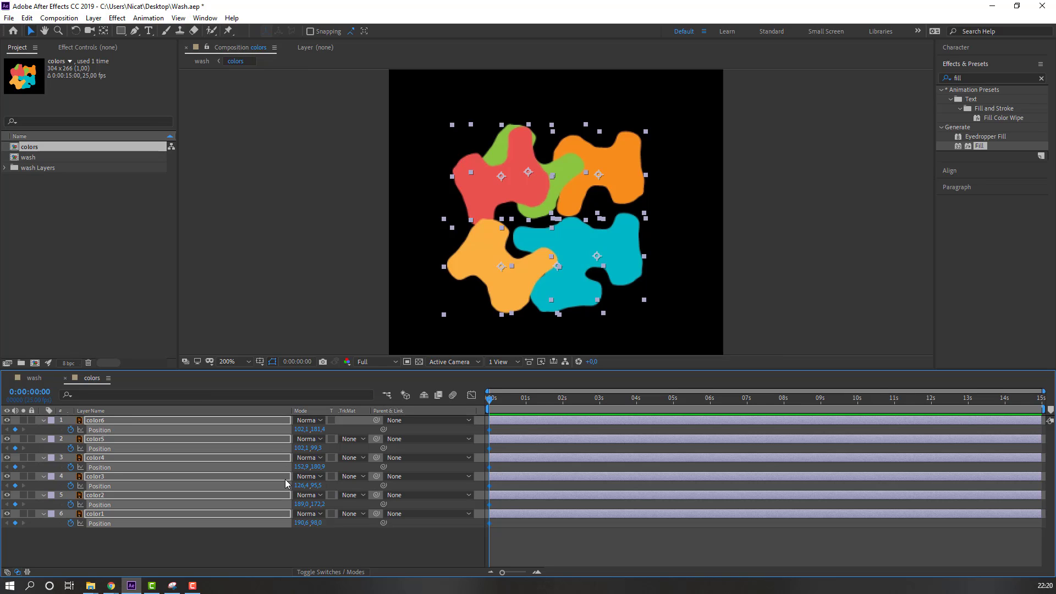
pyautogui.hotkey('shift', 'pagedown')
pyautogui.click(278, 529)
pyautogui.click(500, 175)
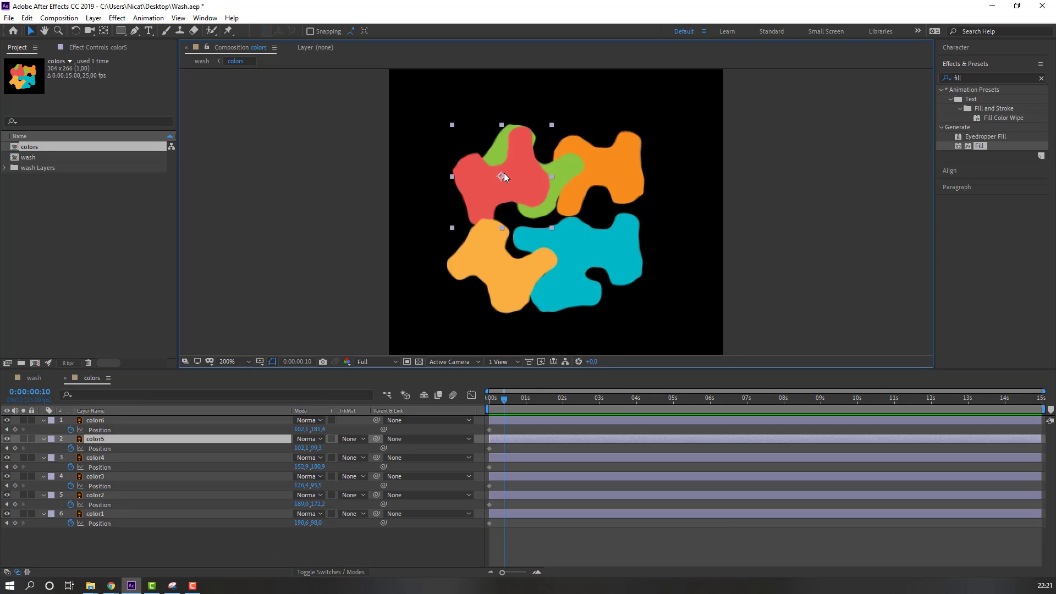
pyautogui.moveTo(317, 449); pyautogui.dragTo(372, 449)
pyautogui.click(499, 161)
pyautogui.moveTo(316, 486); pyautogui.dragTo(343, 486)
pyautogui.click(585, 160)
pyautogui.moveTo(316, 523); pyautogui.dragTo(341, 523)
# Preview the spin in the wash composition and add Position keyframes to all six color layers at frame 19.
pyautogui.hotkey('shift', ',')
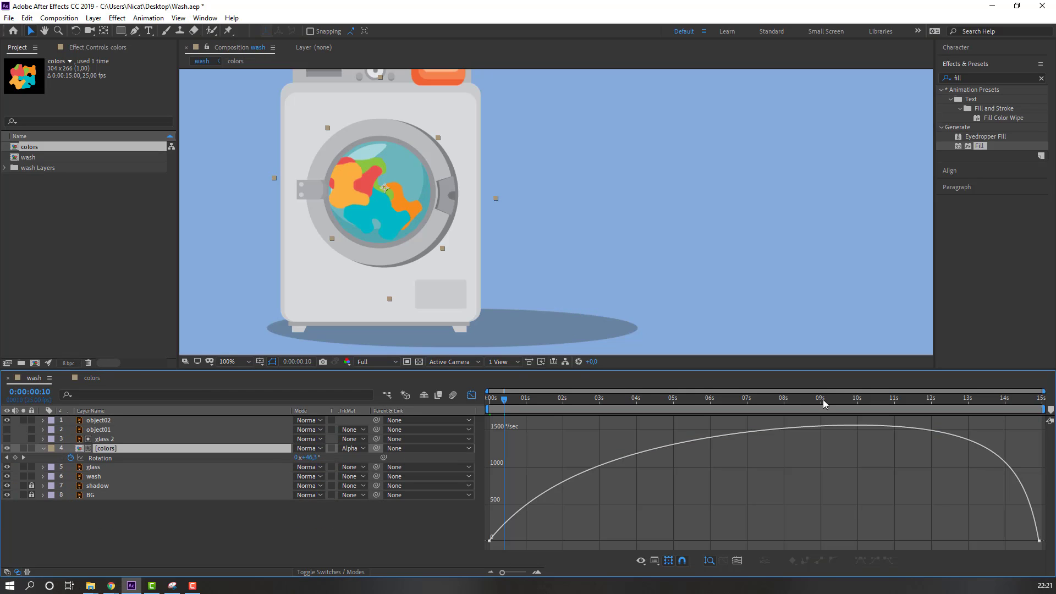
pyautogui.press('space')
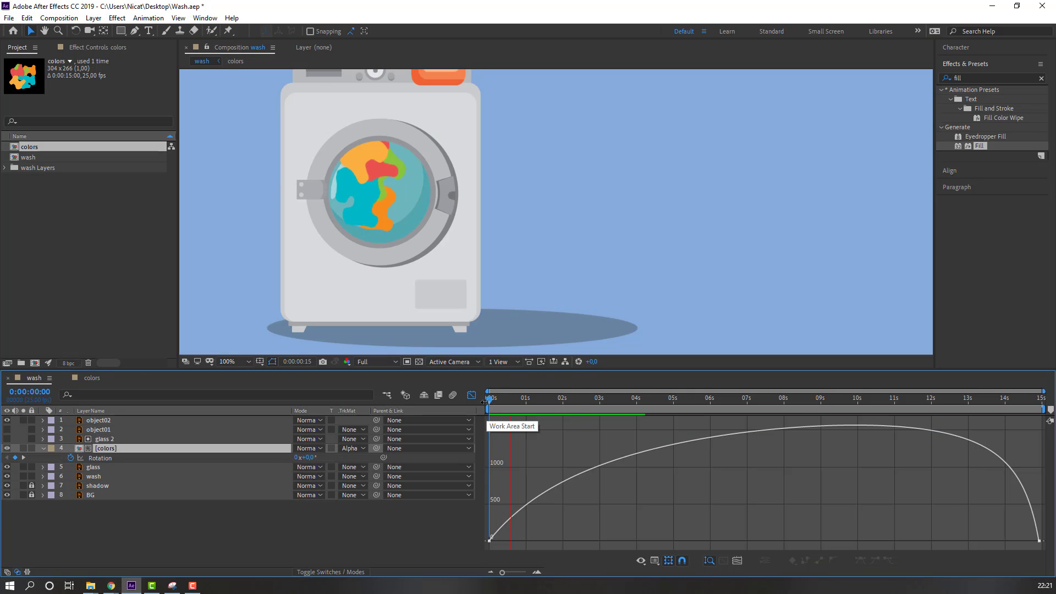
pyautogui.moveTo(481, 405); pyautogui.dragTo(517, 403)
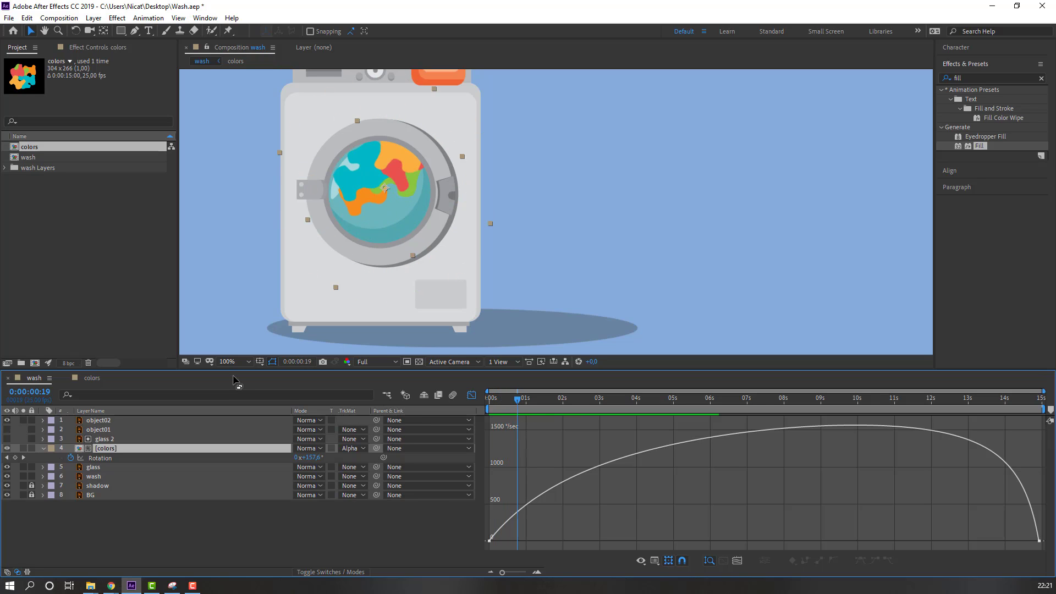
pyautogui.click(90, 379)
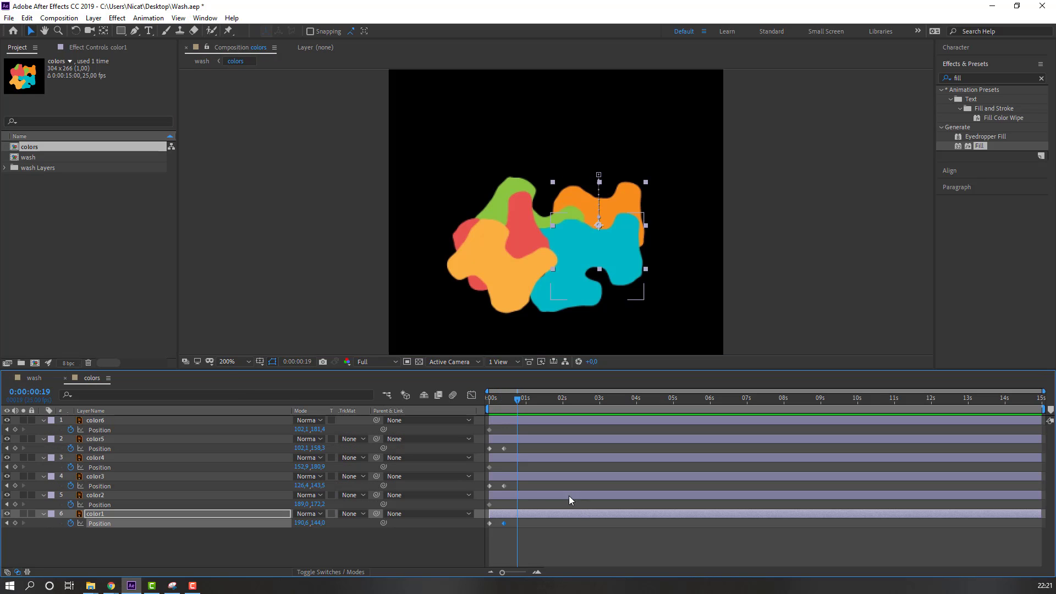
pyautogui.click(15, 429)
pyautogui.click(15, 448)
pyautogui.click(15, 467)
pyautogui.click(15, 486)
pyautogui.click(14, 504)
pyautogui.click(15, 523)
pyautogui.keyDown('shift'); pyautogui.click(176, 420); pyautogui.keyUp('shift')
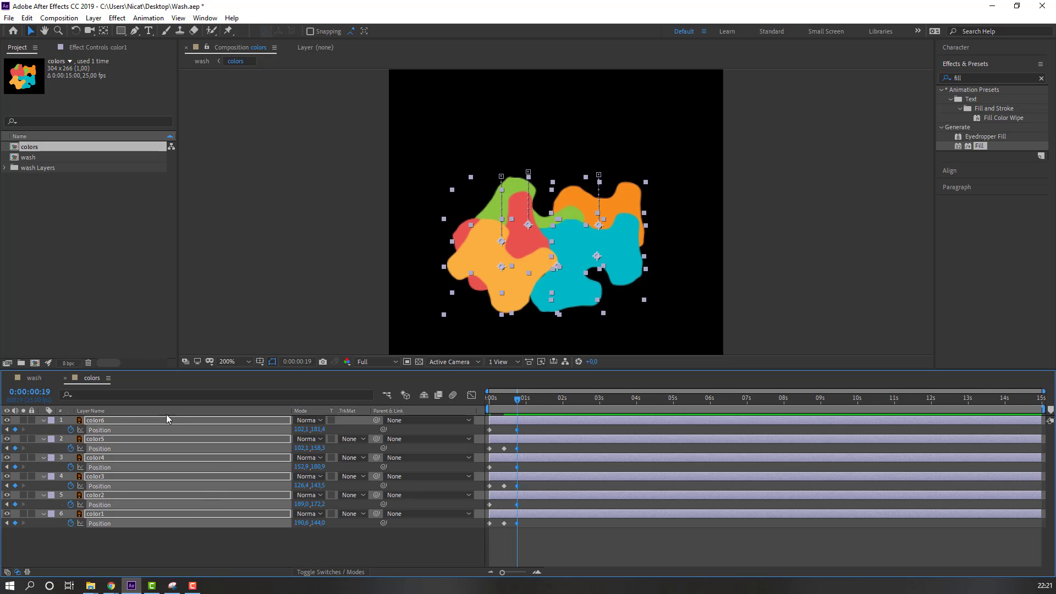
# Move all six color layers down about 35 px at 1:04 and check them in the wash composition.
pyautogui.hotkey('shift', 'pagedown')
pyautogui.moveTo(318, 429)
pyautogui.mouseDown()
pyautogui.moveTo(352, 430)
pyautogui.moveTo(325, 440)
pyautogui.mouseUp()
pyautogui.click(34, 379)
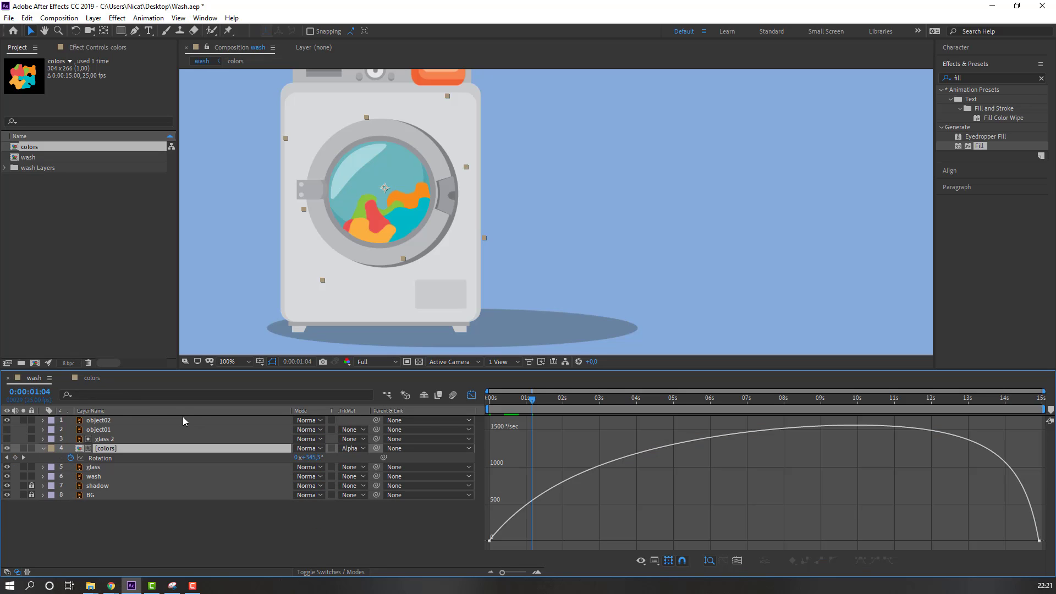
# Retime the last two sets of Position keyframes on the six color layers to about frames 15 and 21 and preview them.
pyautogui.moveTo(532, 399); pyautogui.dragTo(512, 523)
pyautogui.click(91, 378)
pyautogui.moveTo(538, 431); pyautogui.dragTo(520, 525)
pyautogui.press('space')
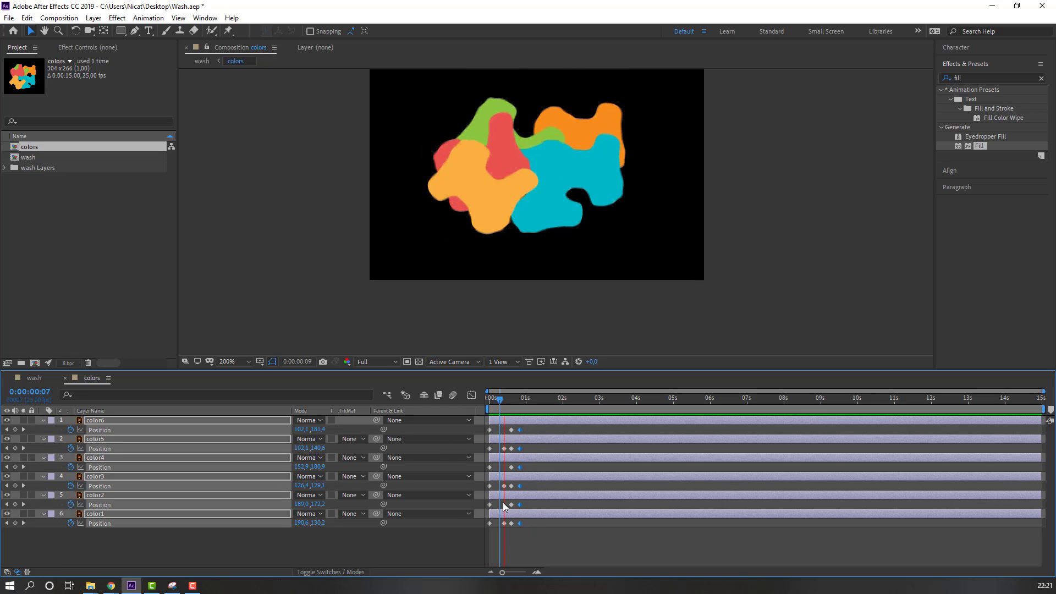
pyautogui.press('space')
# Preview the clothes in the wash composition and turn on Collapse Transformations for the colors layer.
pyautogui.click(25, 377)
pyautogui.press('space')
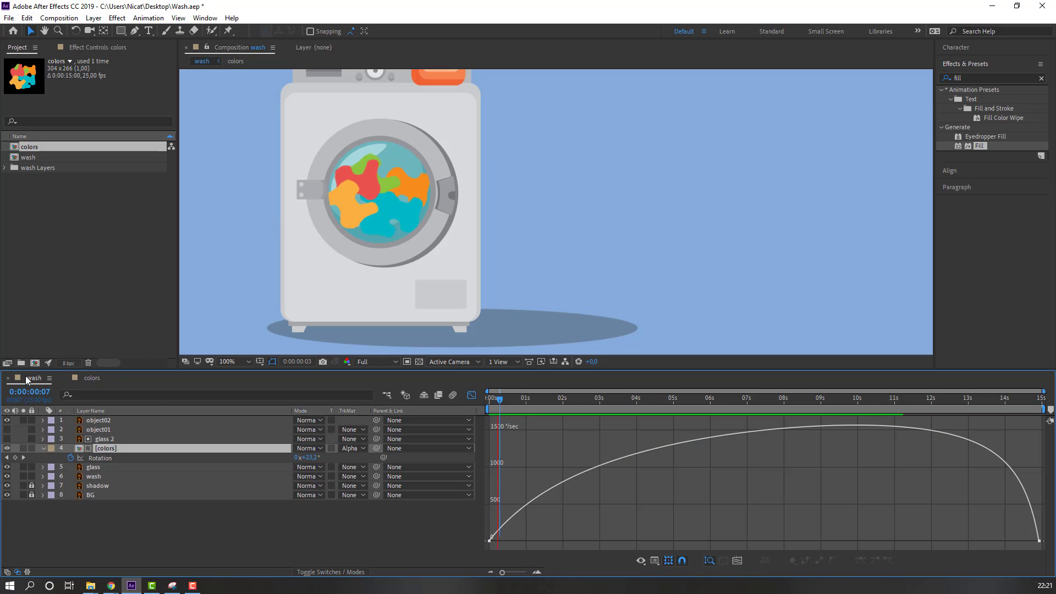
pyautogui.press('space')
pyautogui.moveTo(499, 406); pyautogui.dragTo(515, 401)
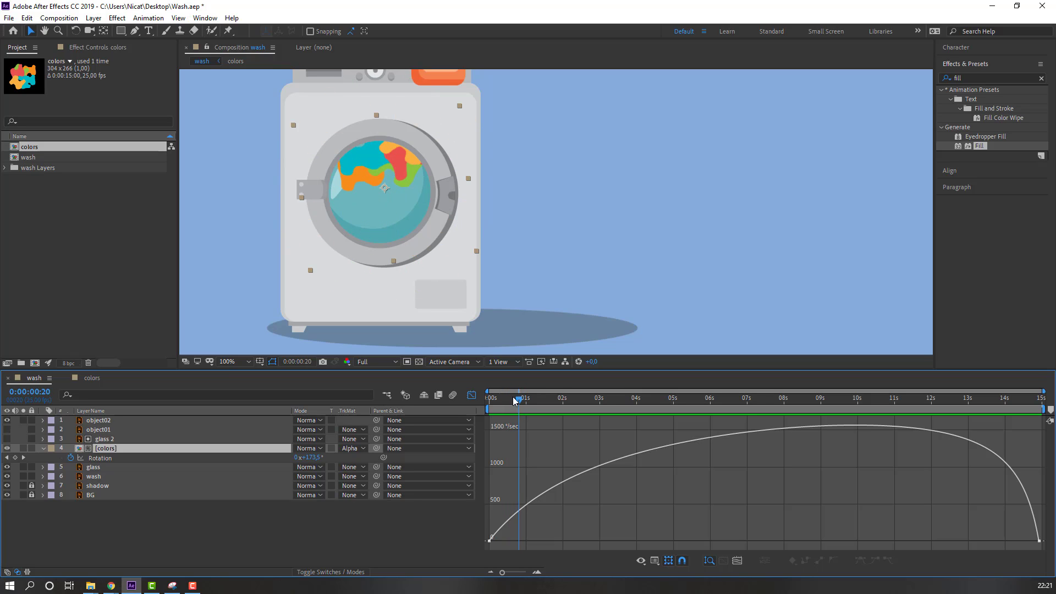
pyautogui.click(317, 574)
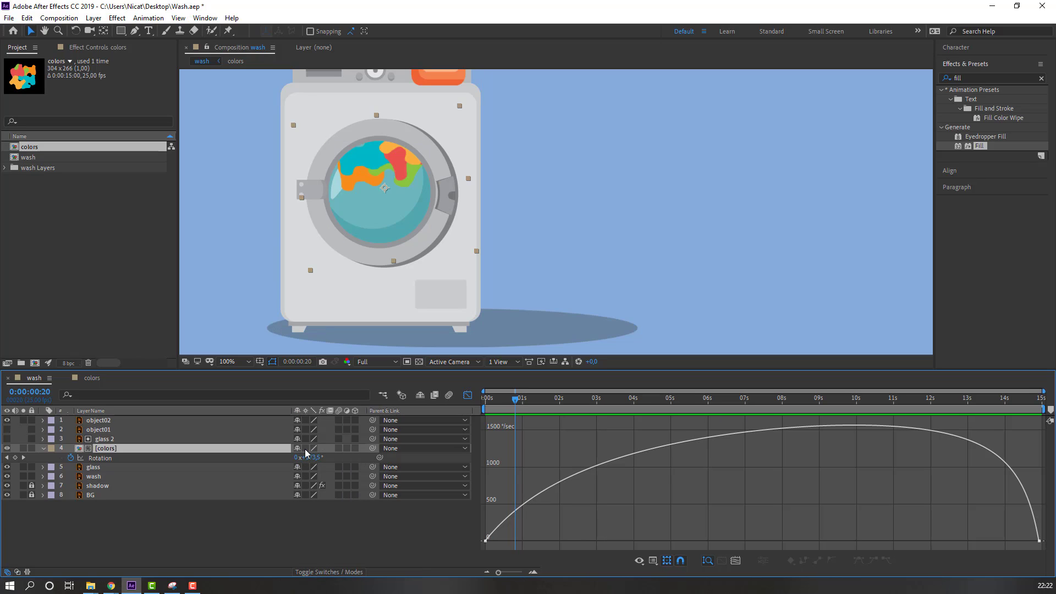
# Move all six color layers down about 73 px at about 1:01 and scrub through the drop in the wash composition.
pyautogui.click(88, 378)
pyautogui.moveTo(514, 402); pyautogui.dragTo(523, 405)
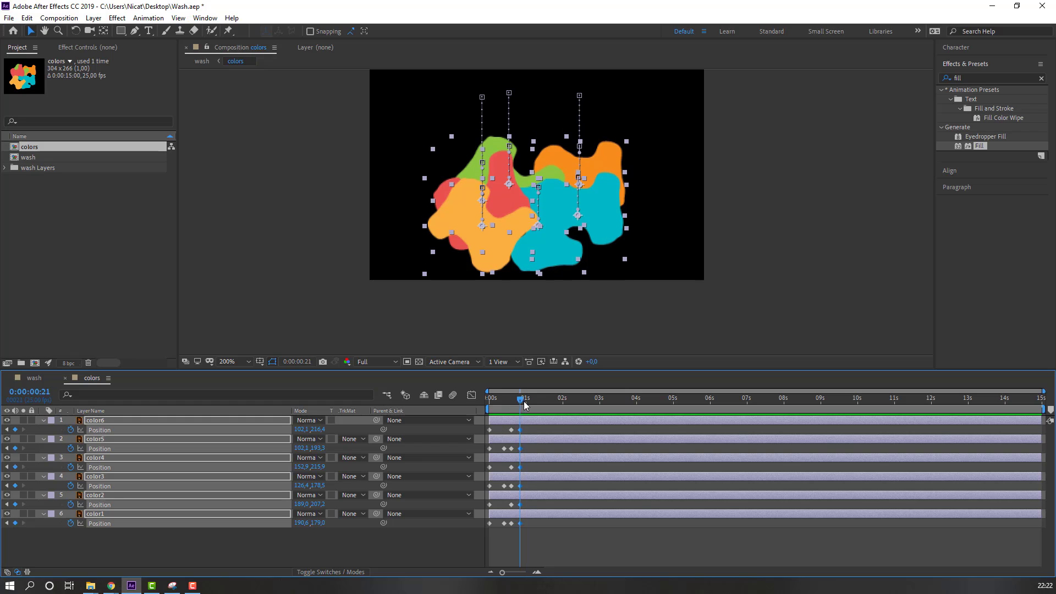
pyautogui.moveTo(318, 431); pyautogui.dragTo(396, 430)
pyautogui.click(34, 377)
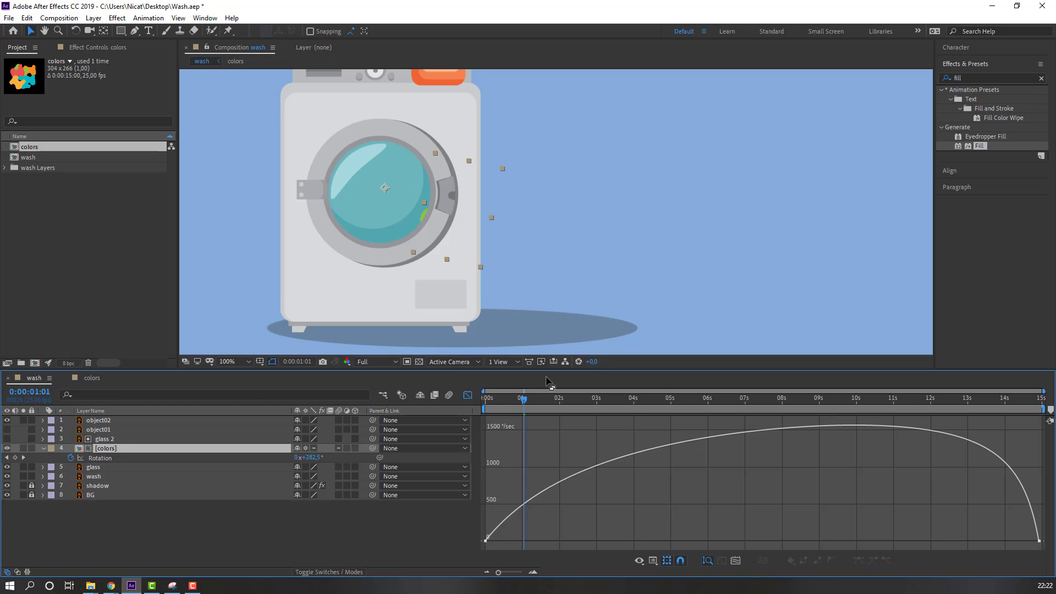
pyautogui.moveTo(504, 400)
pyautogui.mouseDown()
pyautogui.moveTo(531, 400)
pyautogui.moveTo(517, 400)
pyautogui.mouseUp()
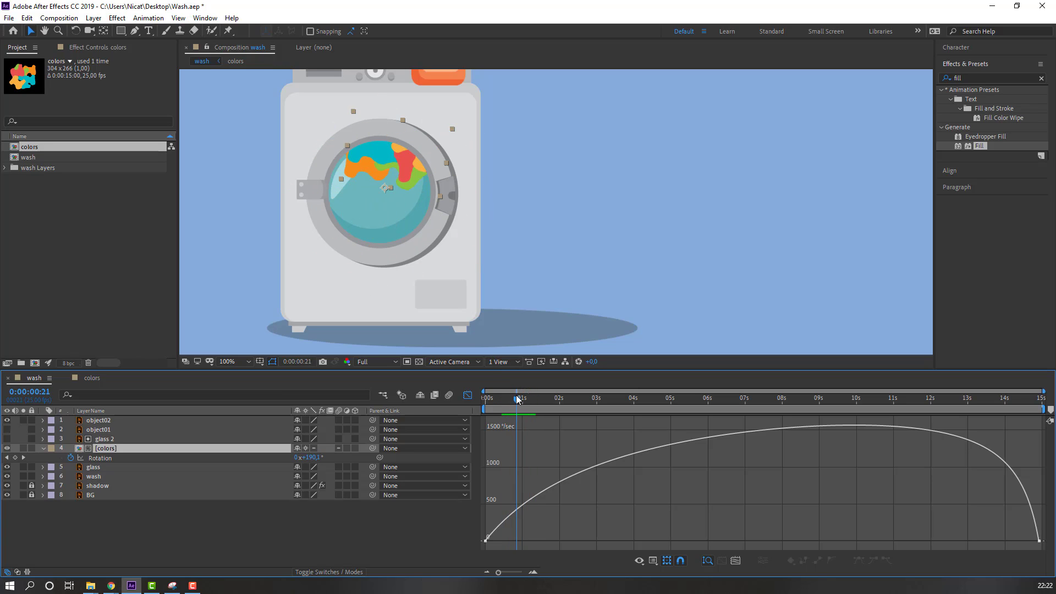
# Raise all six color layers about 139 px a few frames after the drop and preview the motion in the wash composition.
pyautogui.click(90, 378)
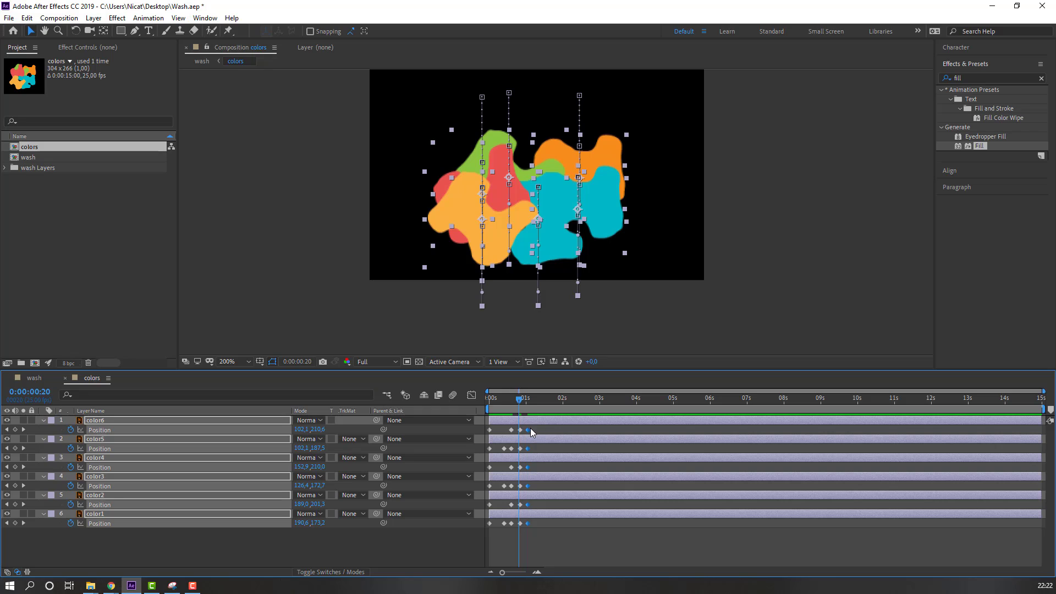
pyautogui.moveTo(522, 404); pyautogui.dragTo(530, 405)
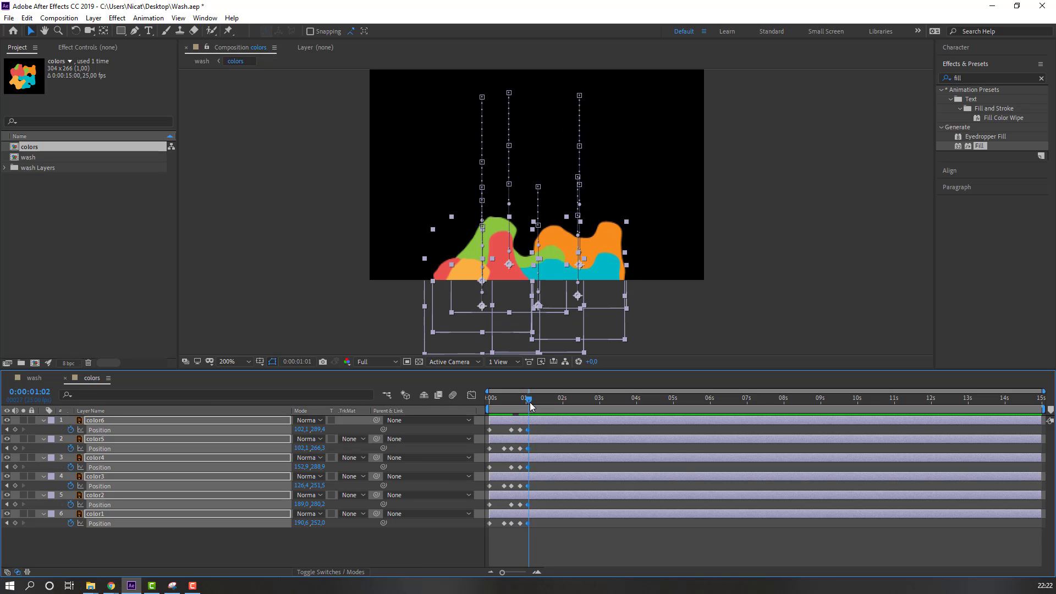
pyautogui.moveTo(320, 430); pyautogui.dragTo(264, 432)
pyautogui.click(34, 378)
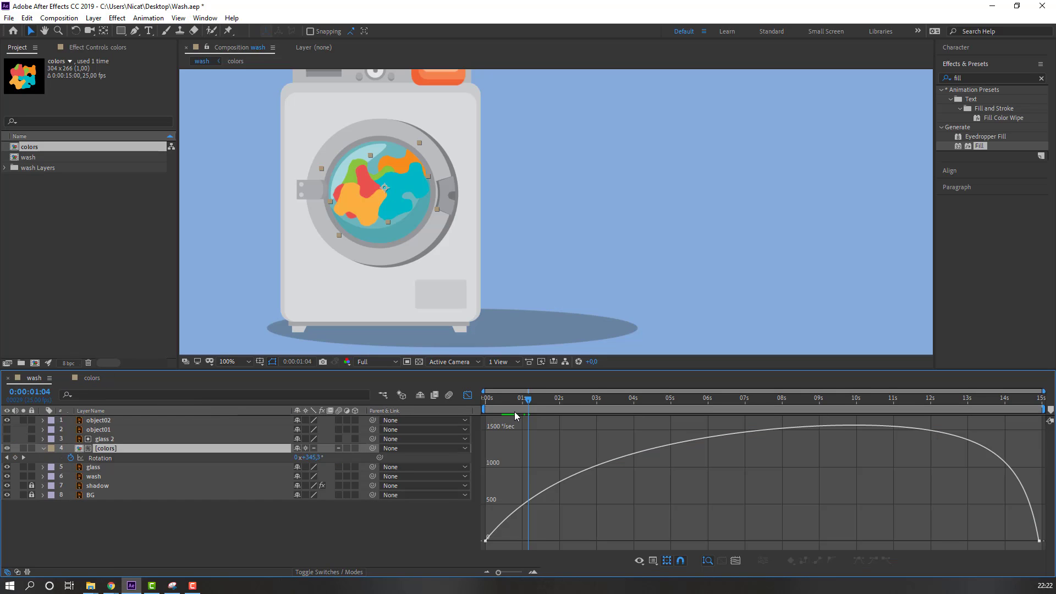
pyautogui.press('space')
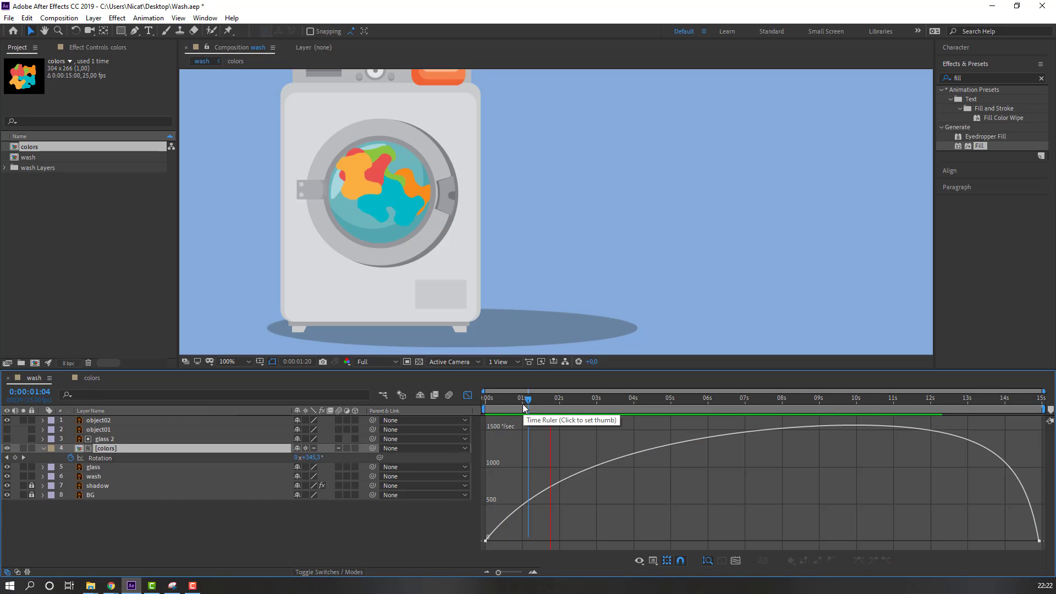
pyautogui.moveTo(542, 404)
pyautogui.mouseDown()
pyautogui.moveTo(481, 402)
pyautogui.moveTo(527, 403)
pyautogui.mouseUp()
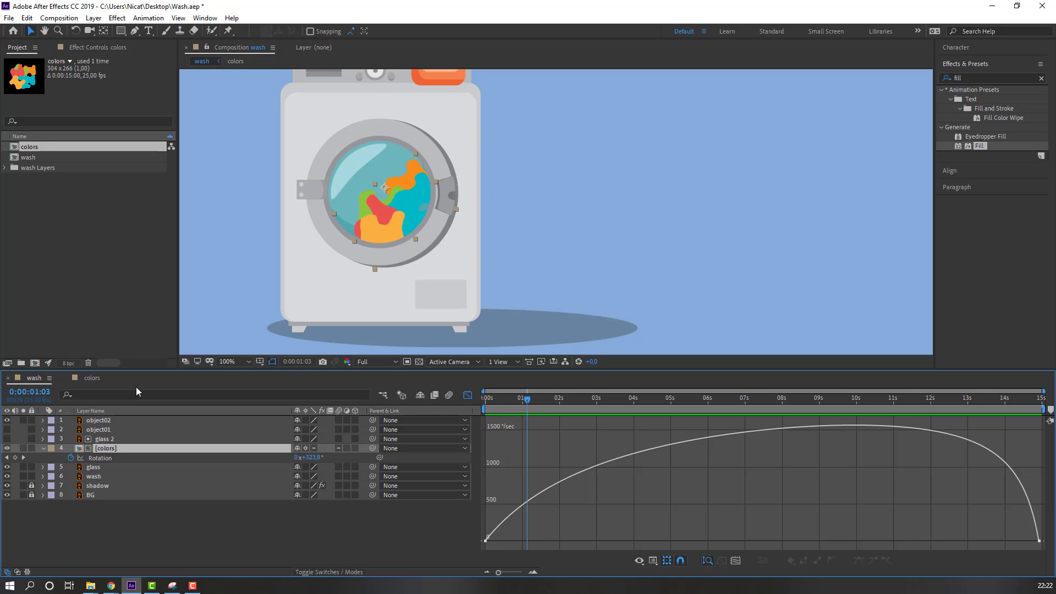
# Retime the last two sets of Position keyframes on the six color layers to about 1:02 and 1:10 and preview the spin.
pyautogui.click(88, 379)
pyautogui.moveTo(538, 449); pyautogui.dragTo(539, 524)
pyautogui.moveTo(545, 426); pyautogui.dragTo(527, 533)
pyautogui.moveTo(552, 427); pyautogui.dragTo(531, 524)
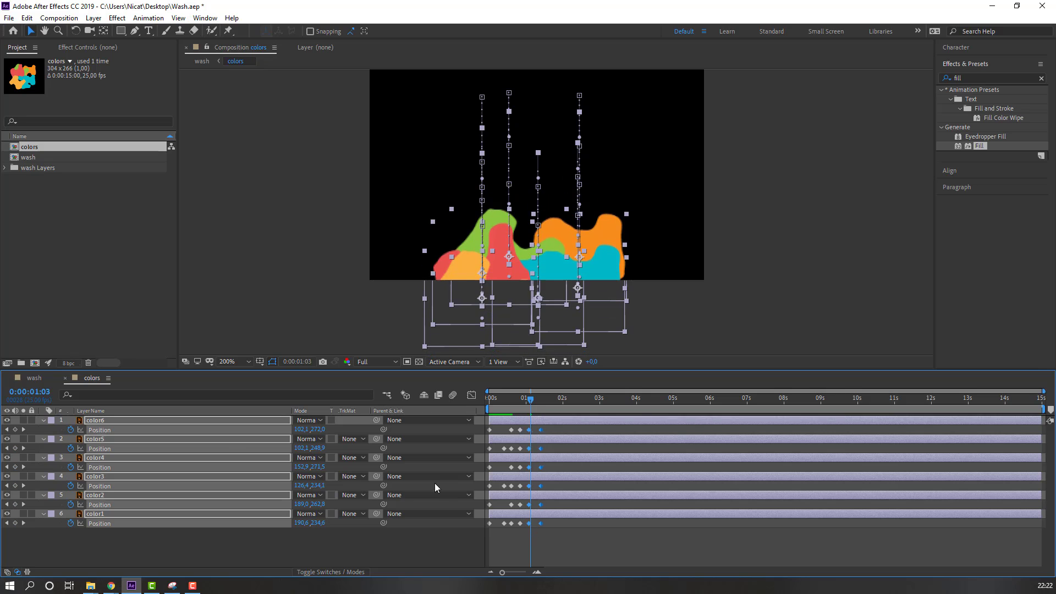
pyautogui.click(34, 378)
pyautogui.press('space')
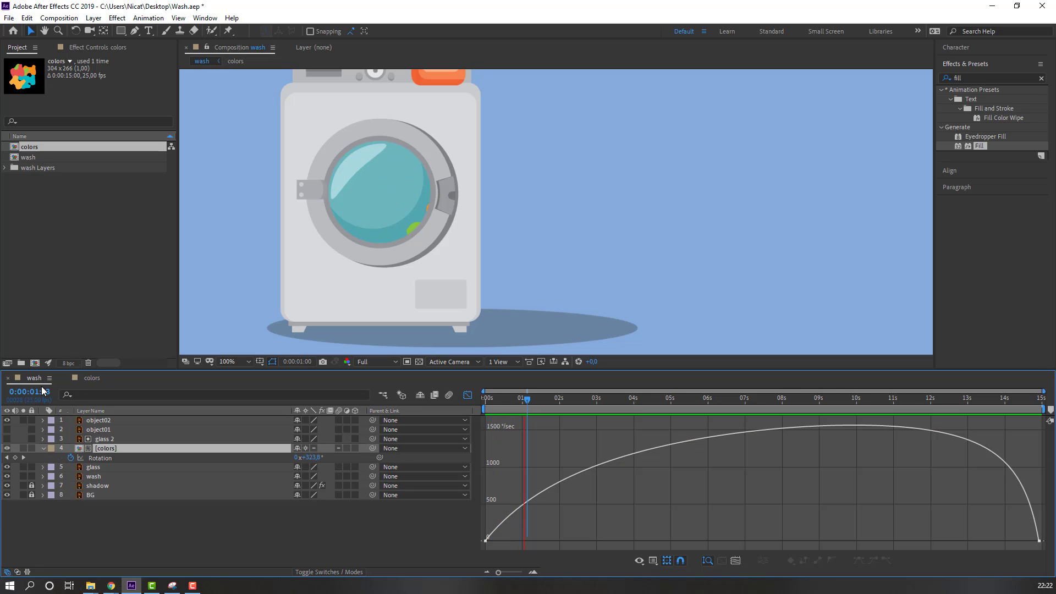
# At 1:16 in the colors composition, move color6 down 31 px and color5 up 28 px.
pyautogui.moveTo(491, 400); pyautogui.dragTo(551, 406)
pyautogui.click(92, 378)
pyautogui.click(273, 525)
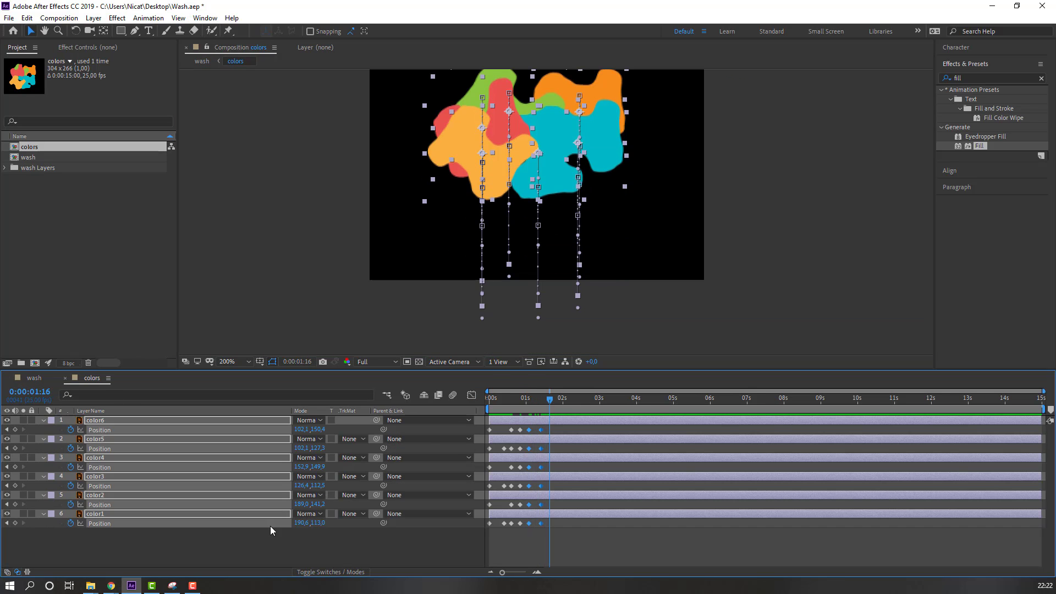
pyautogui.click(497, 434)
pyautogui.hotkey('shift', 'Down')
pyautogui.hotkey('shift', 'Down')
pyautogui.hotkey('shift', 'Down')
pyautogui.press('Down')
pyautogui.moveTo(497, 447); pyautogui.dragTo(485, 532)
pyautogui.hotkey('shift', 'Up')
pyautogui.hotkey('shift', 'Up')
pyautogui.hotkey('shift', 'Up')
pyautogui.press('Down')
pyautogui.press('Down')
# At 1:16, move color4 and color2 down 31 px and raise color3 by 17 px and color1 by 15 px.
pyautogui.hotkey('shift', 'Down')
pyautogui.hotkey('shift', 'Down')
pyautogui.hotkey('shift', 'Down')
pyautogui.press('Down')
pyautogui.hotkey('shift', 'Up')
pyautogui.hotkey('shift', 'Up')
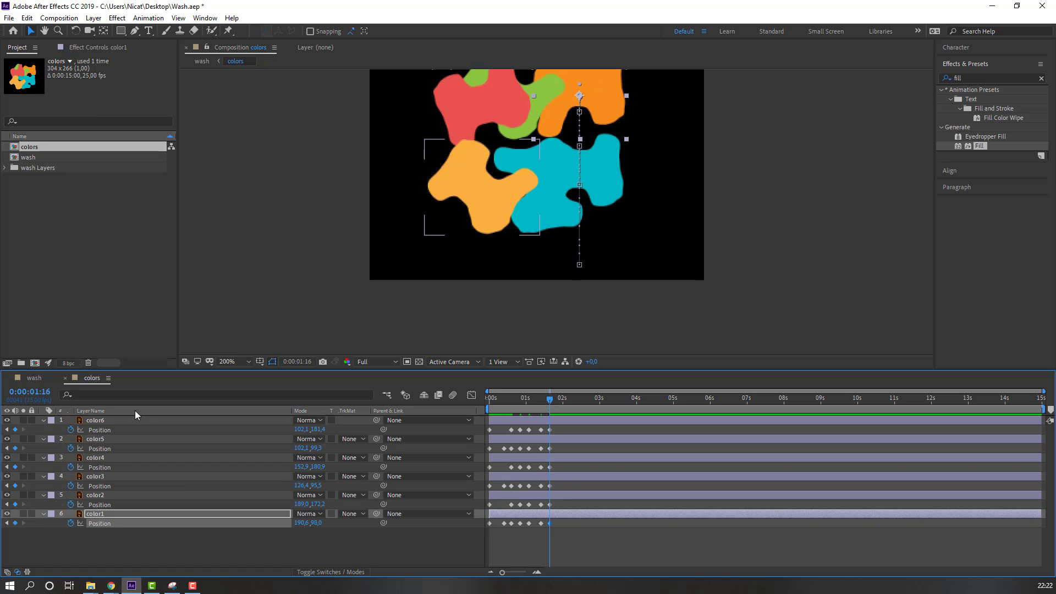
# Apply Easy Ease to all Position keyframes of the six color layers and preview the motion in the wash composition.
pyautogui.click(34, 378)
pyautogui.press('space')
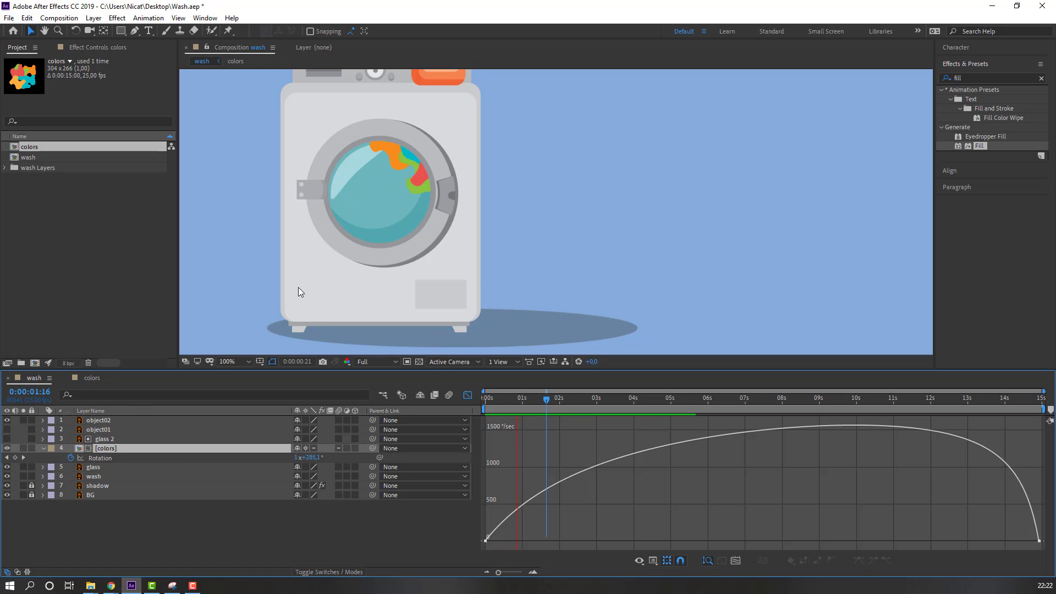
pyautogui.click(92, 378)
pyautogui.moveTo(571, 437); pyautogui.dragTo(467, 531)
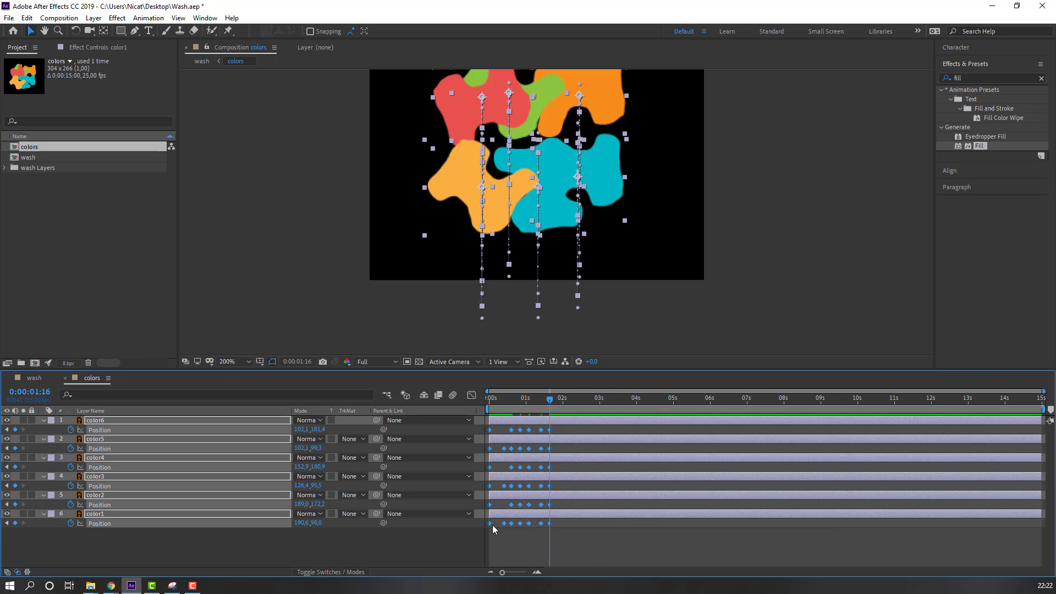
pyautogui.rightClick(490, 523)
pyautogui.moveTo(550, 517)
pyautogui.click(650, 443)
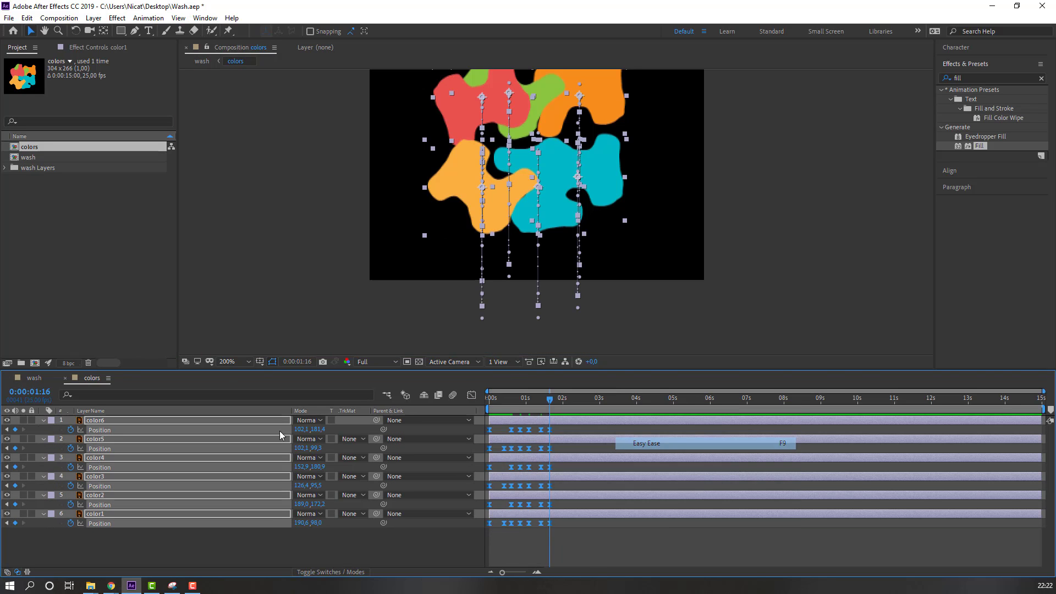
pyautogui.click(35, 379)
pyautogui.press('space')
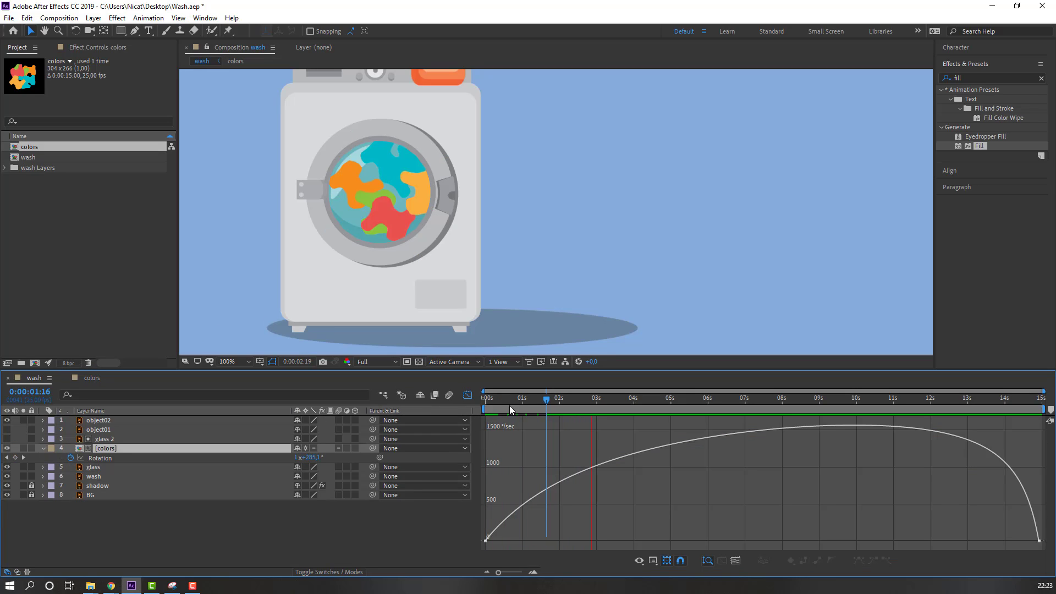
pyautogui.press('space')
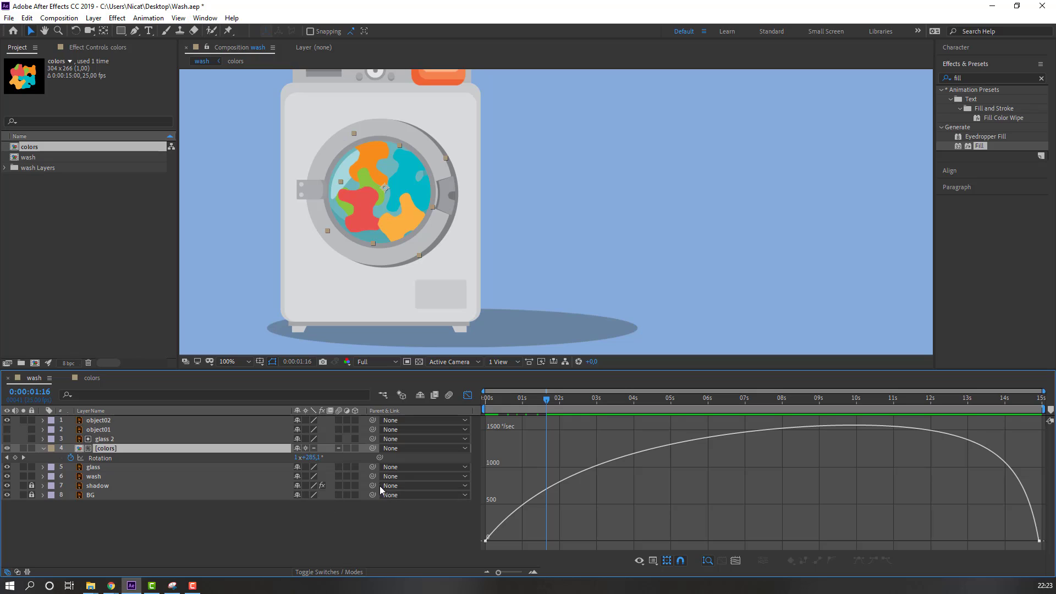
# Turn on motion blur for all six color layers and for the colors composition, and play the wash composition.
pyautogui.click(86, 377)
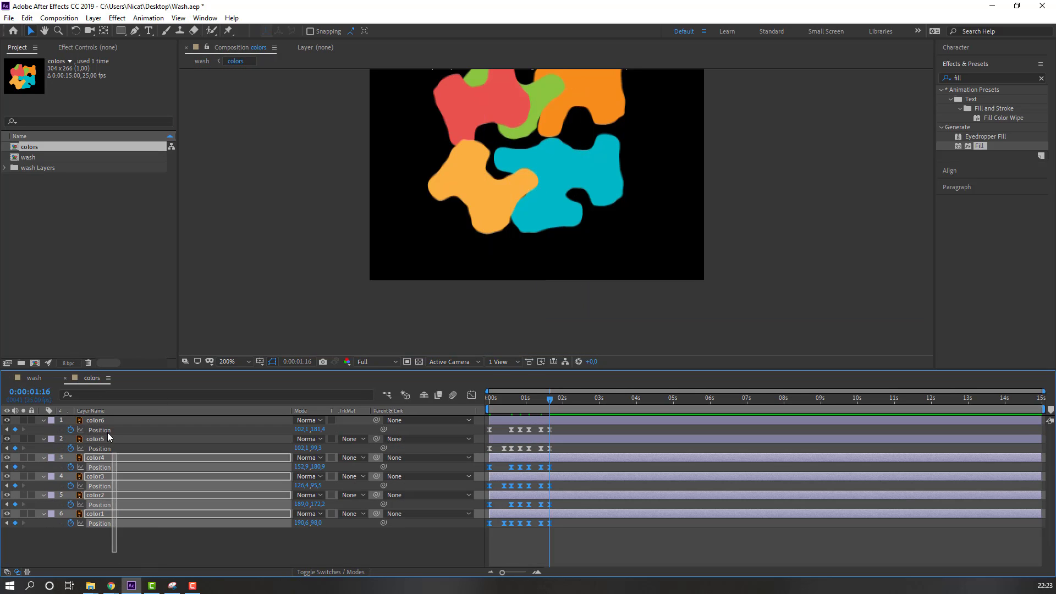
pyautogui.click(317, 572)
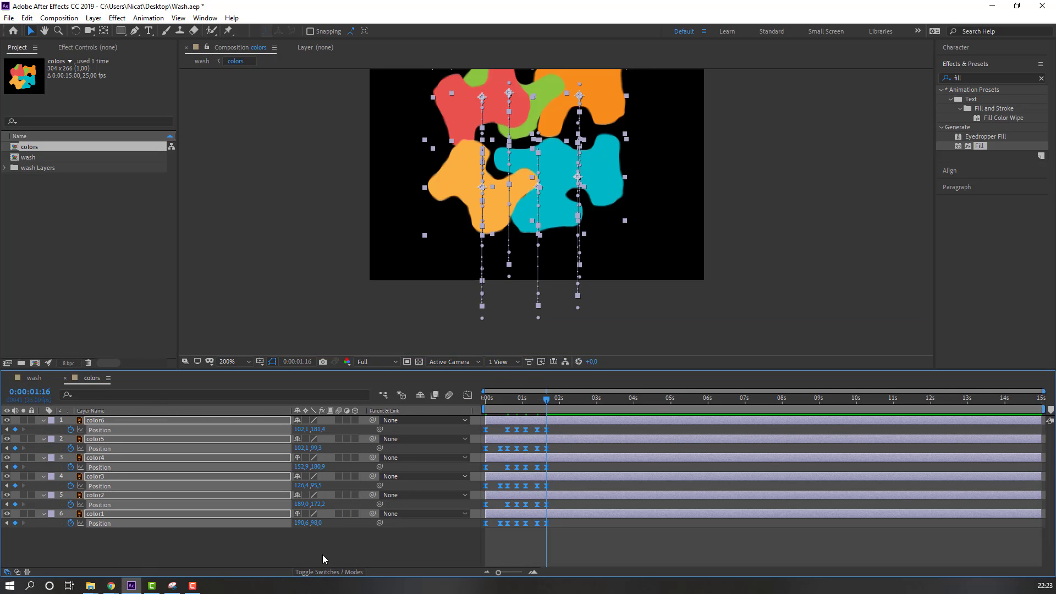
pyautogui.moveTo(340, 424); pyautogui.dragTo(339, 514)
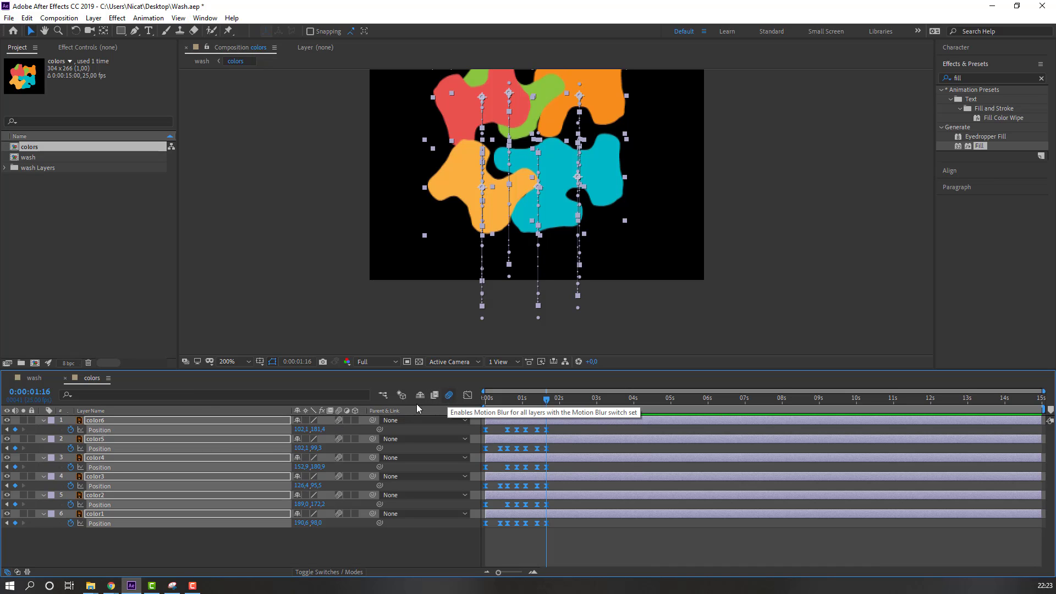
pyautogui.click(34, 378)
pyautogui.press('space')
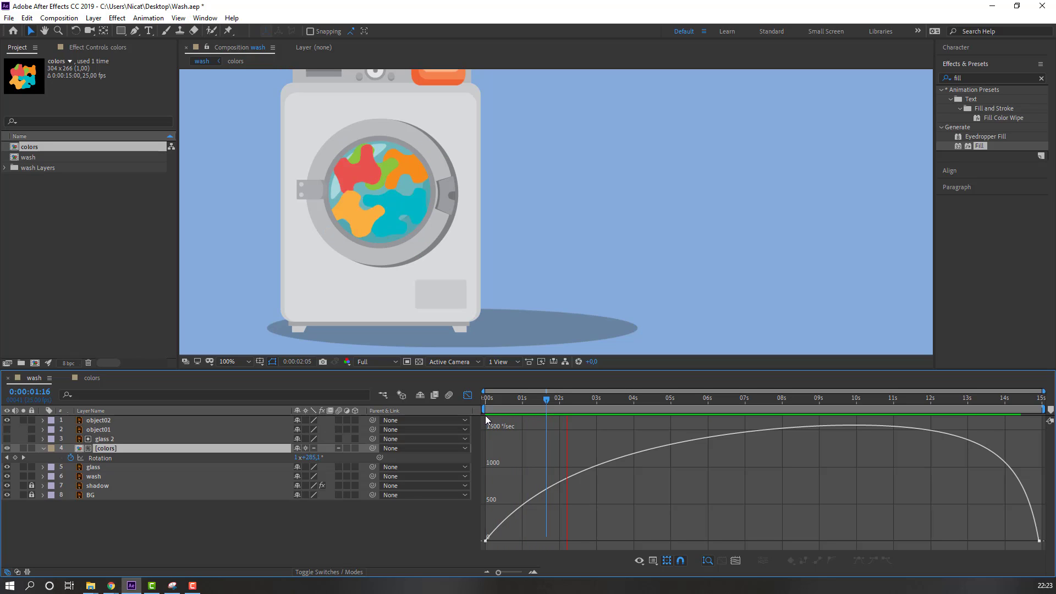
# Enable motion blur for the wash composition and preview the blurred spin.
pyautogui.click(449, 395)
pyautogui.click(449, 396)
pyautogui.press('space')
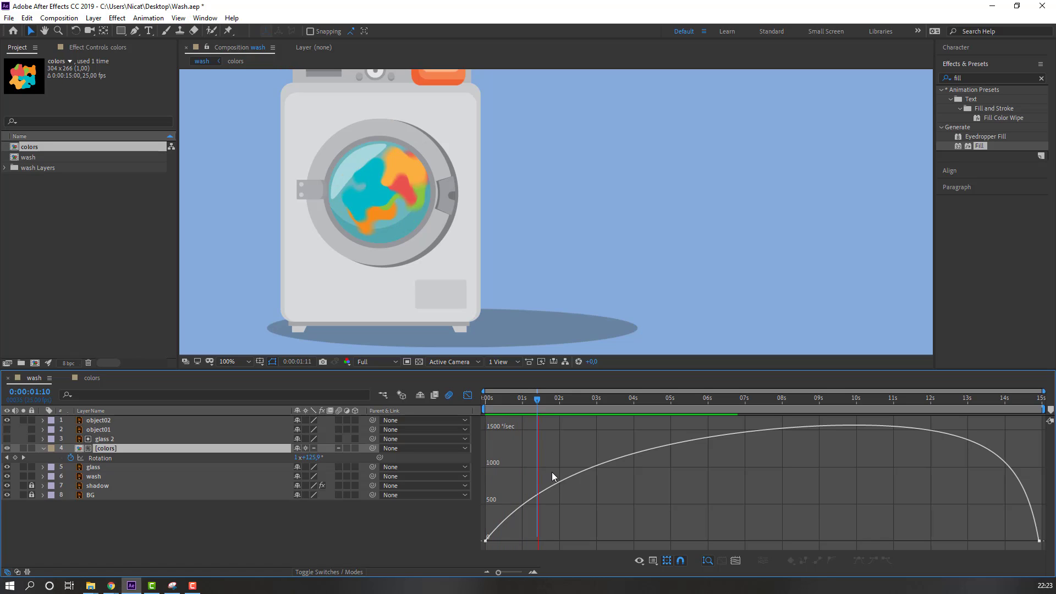
pyautogui.press(',')
pyautogui.press(',')
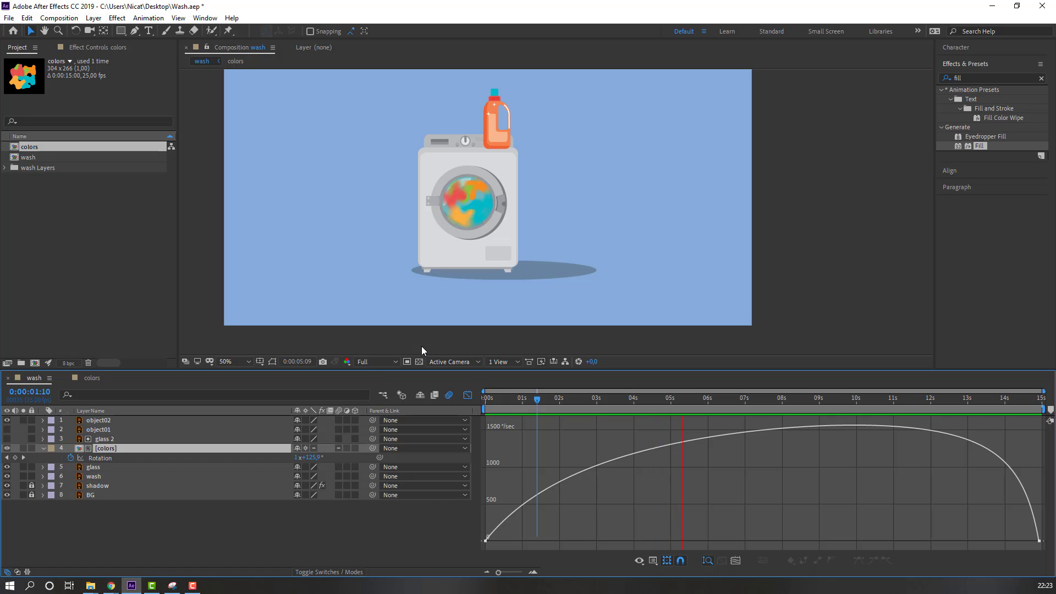
# End the wash composition's work area at 8:00 and trim the composition to it.
pyautogui.moveTo(775, 406)
pyautogui.mouseDown()
pyautogui.moveTo(767, 406)
pyautogui.moveTo(860, 407)
pyautogui.moveTo(760, 409)
pyautogui.moveTo(783, 405)
pyautogui.mouseUp()
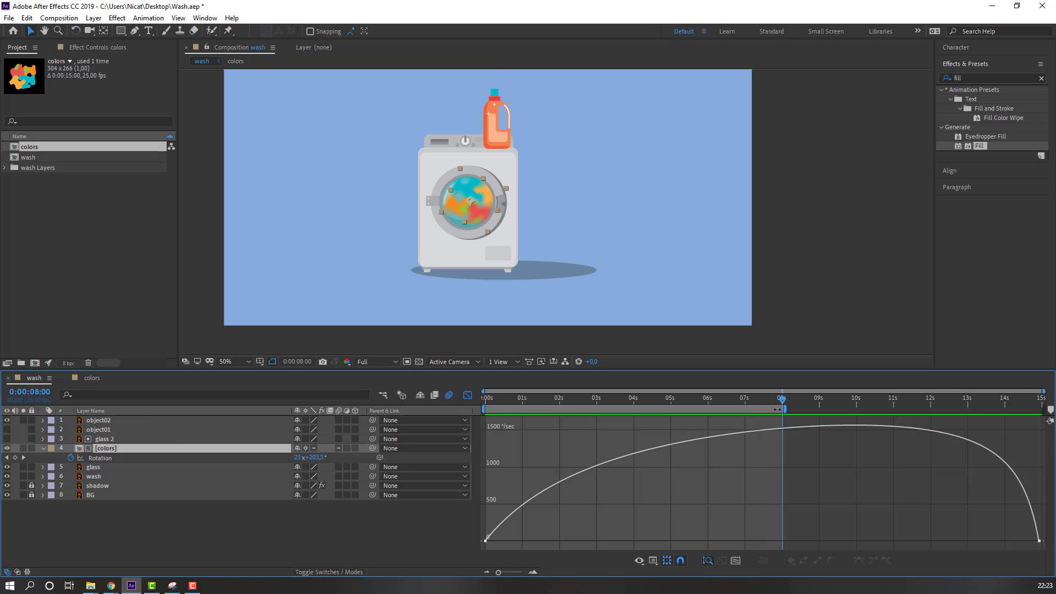
pyautogui.rightClick(778, 410)
pyautogui.click(836, 440)
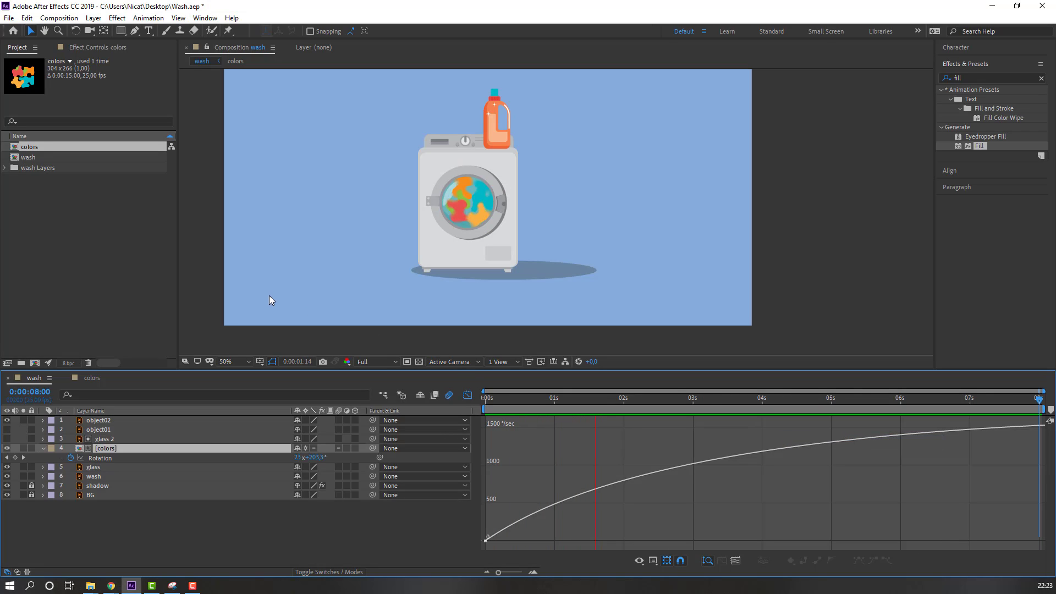
# Parent the glass 2, colors and glass layers to the wash layer.
pyautogui.click(487, 398)
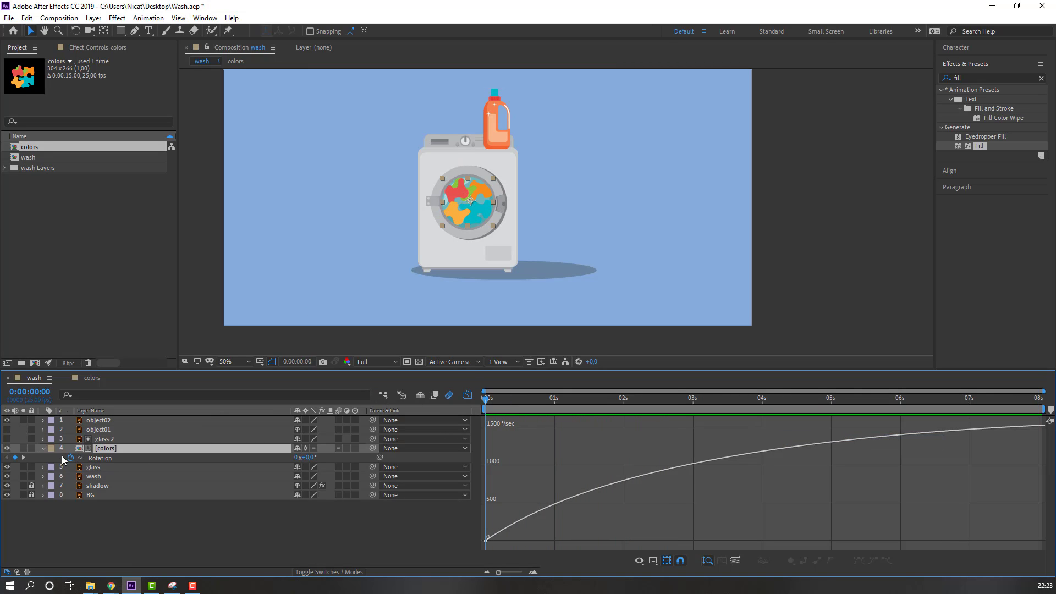
pyautogui.click(43, 449)
pyautogui.click(88, 461)
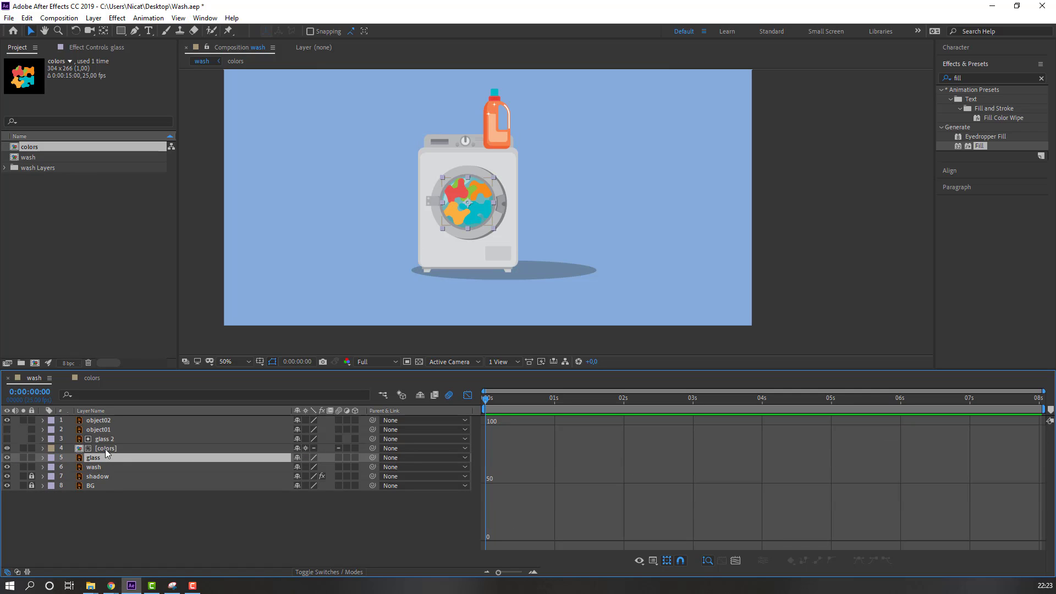
pyautogui.hotkey('ctrl', 'shift', 'Up')
pyautogui.hotkey('ctrl', 'shift', 'Up')
pyautogui.moveTo(373, 440); pyautogui.dragTo(98, 466)
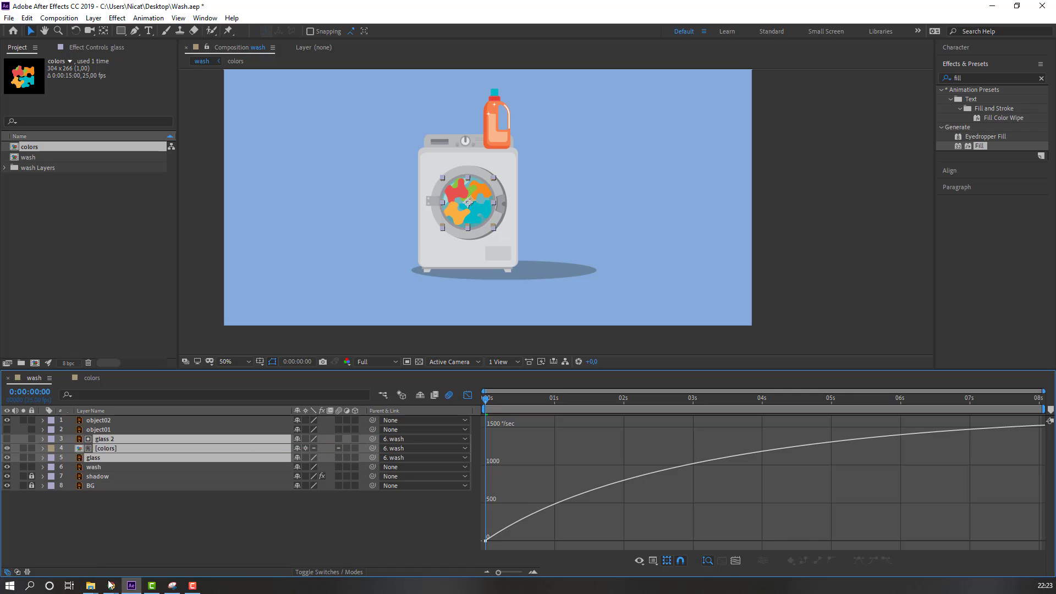
# Solo the wash layer, move its anchor point to the bottom center of the machine, and turn solo off again.
pyautogui.click(98, 467)
pyautogui.click(24, 467)
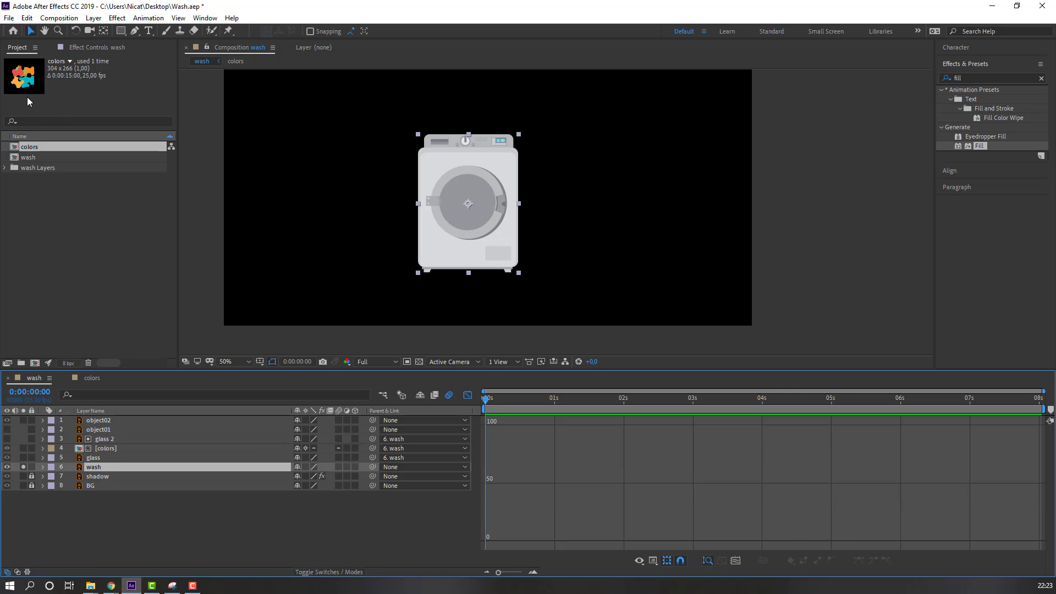
pyautogui.click(105, 31)
pyautogui.press('/')
pyautogui.moveTo(381, 195); pyautogui.dragTo(383, 326)
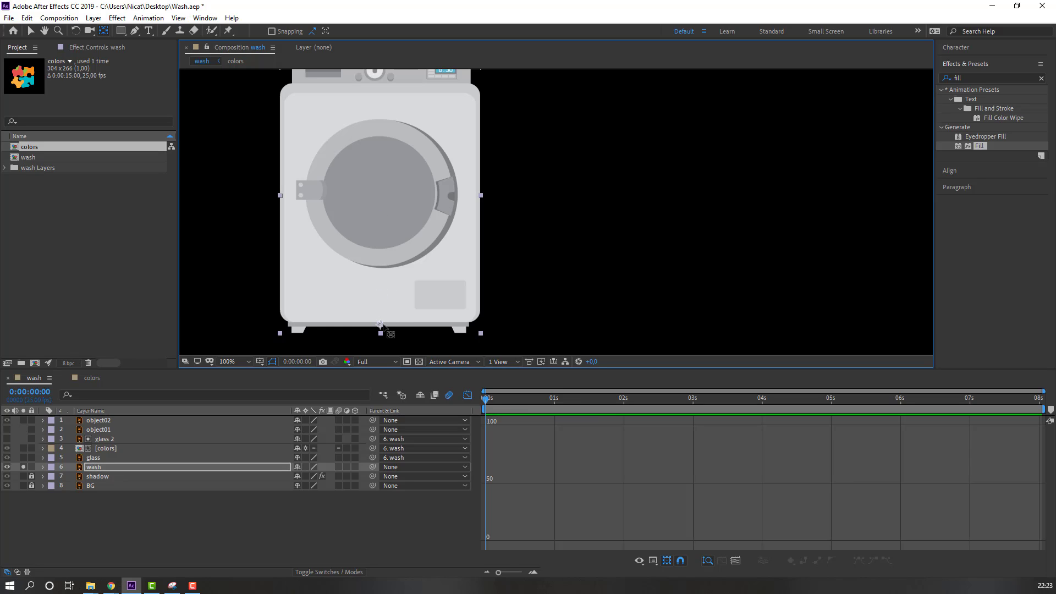
pyautogui.click(31, 30)
pyautogui.click(23, 467)
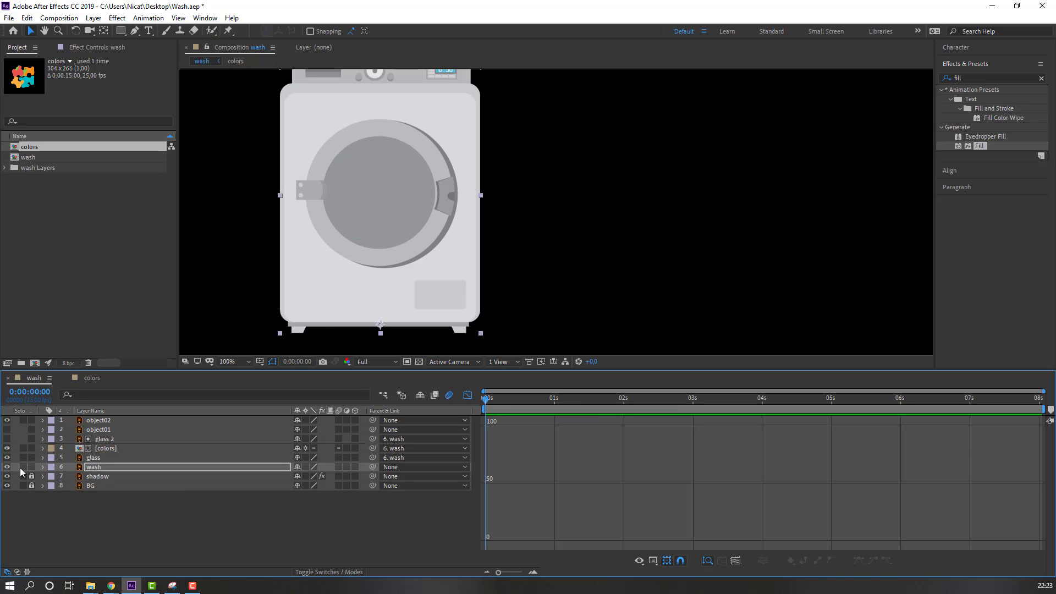
# Keyframe the wash layer's Rotation at 0° at 0:15 and 2° at 1:00.
pyautogui.click(469, 395)
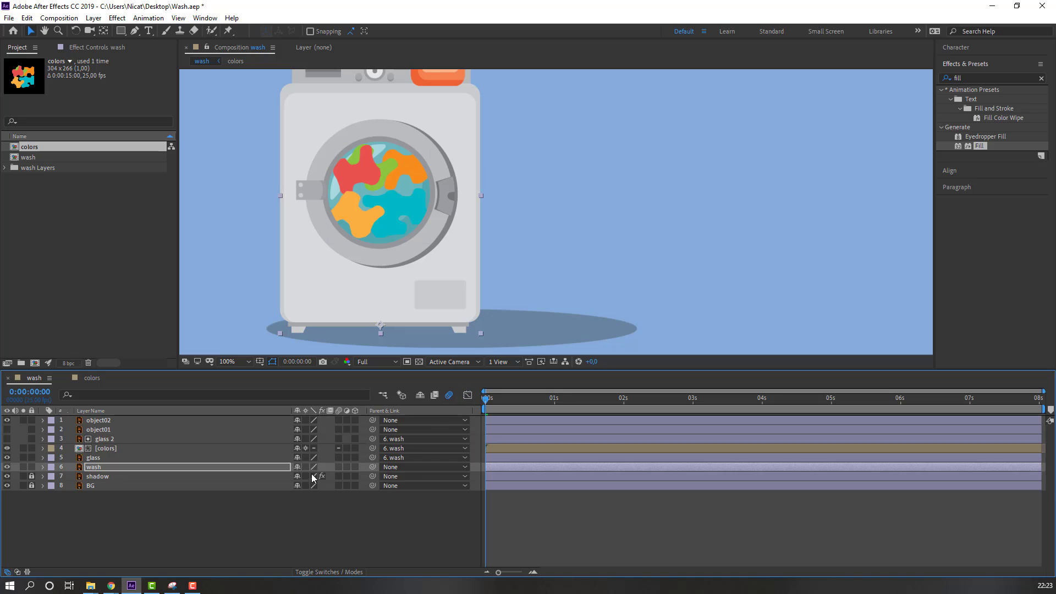
pyautogui.press('r')
pyautogui.press('space')
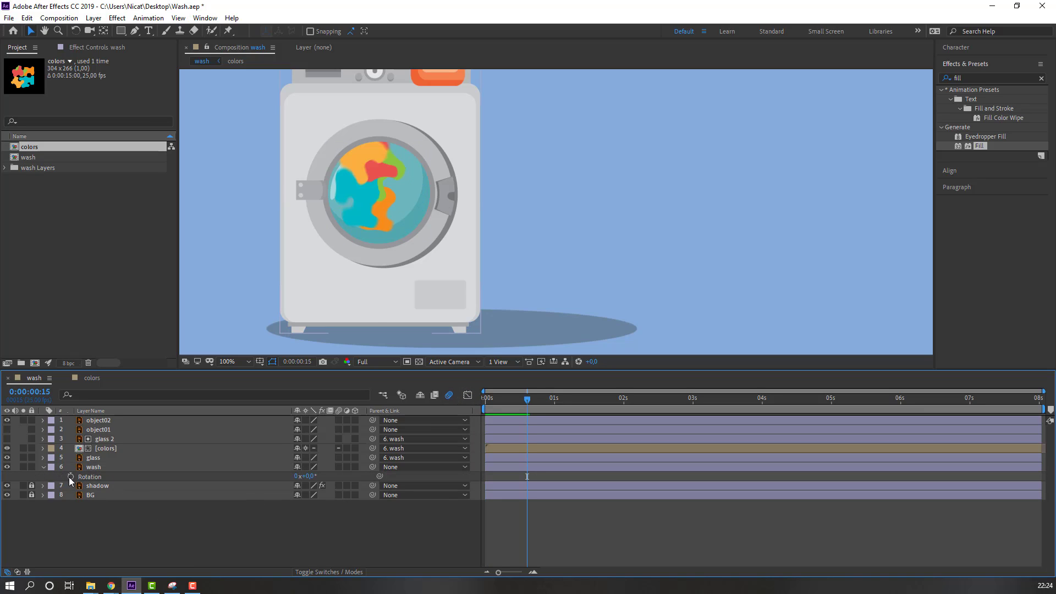
pyautogui.click(70, 477)
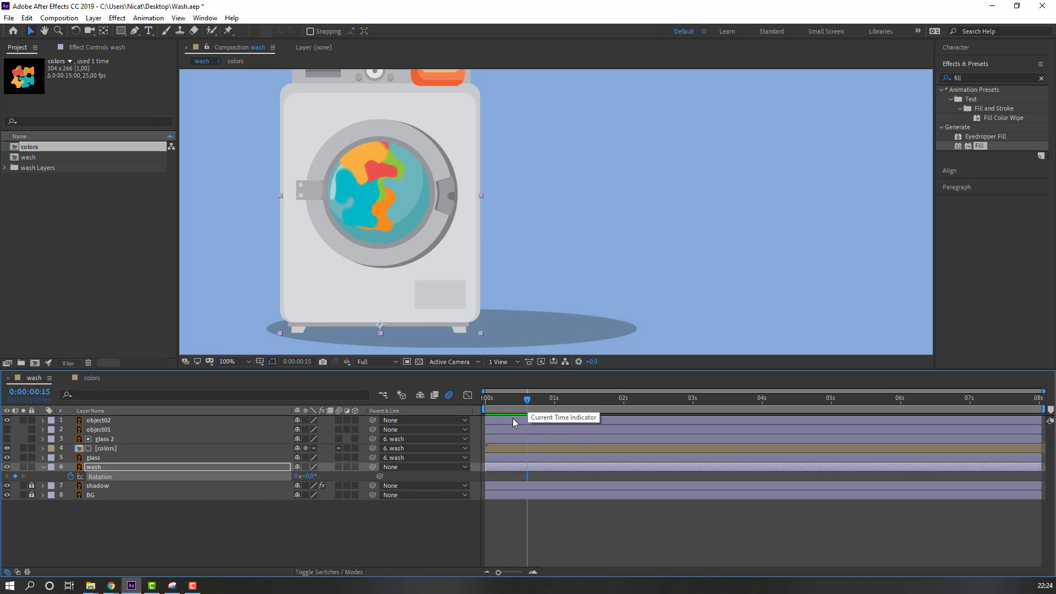
pyautogui.hotkey('shift', 'pagedown')
pyautogui.click(312, 476)
pyautogui.write('2')
pyautogui.press('Return')
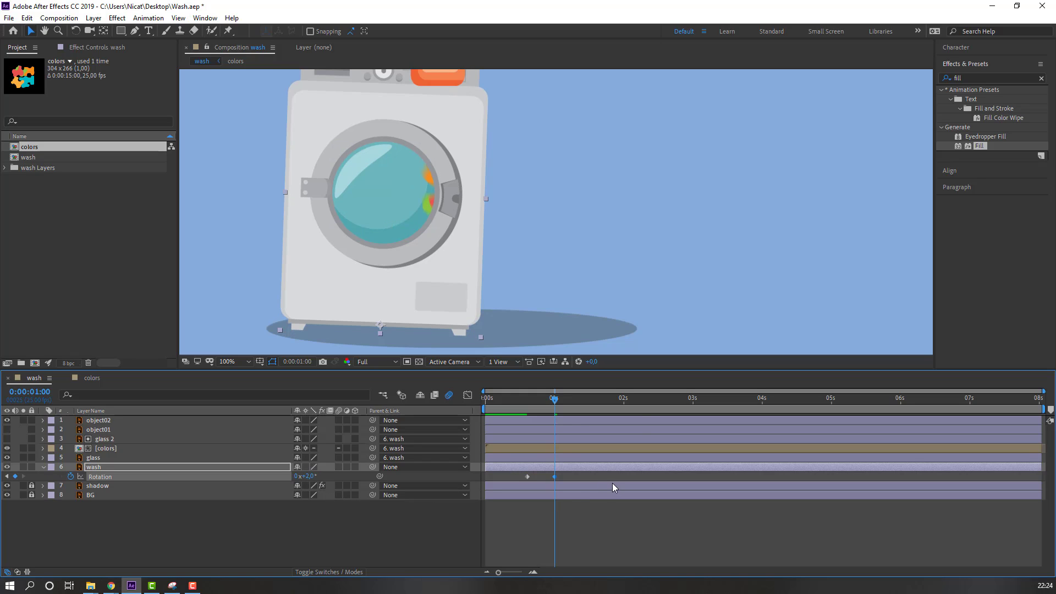
# Copy the wash layer's first Rotation keyframe to 1:10 and preview the tilt.
pyautogui.hotkey('shift', 'pagedown')
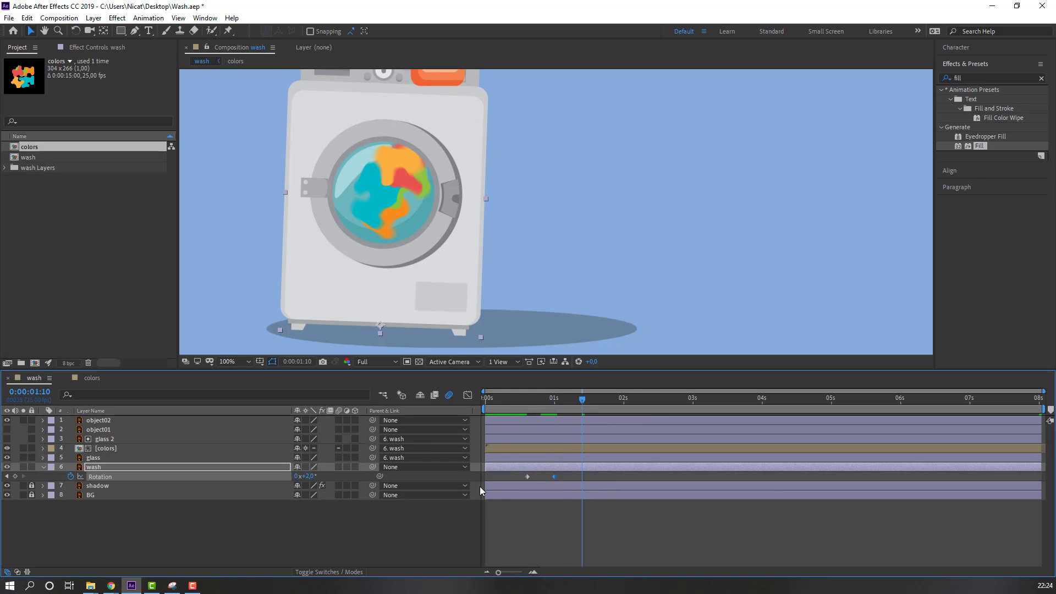
pyautogui.moveTo(516, 478); pyautogui.dragTo(540, 483)
pyautogui.hotkey('ctrl', 'v')
pyautogui.press('space')
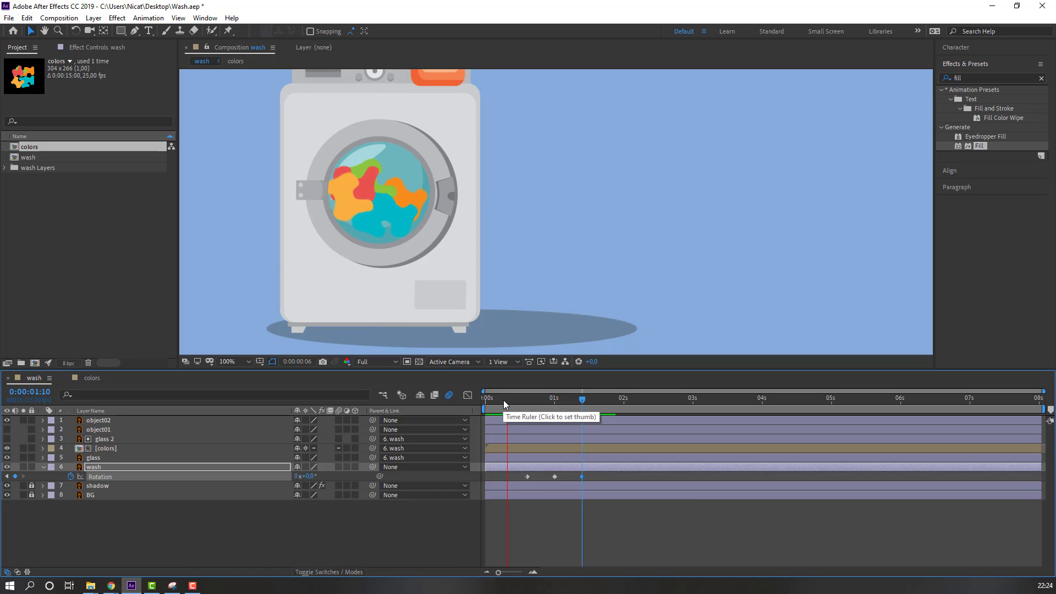
# Apply Easy Ease to the wash layer's three Rotation keyframes, compress them to end at 1:00, and preview.
pyautogui.moveTo(596, 476); pyautogui.dragTo(521, 497)
pyautogui.rightClick(582, 478)
pyautogui.moveTo(673, 470)
pyautogui.click(743, 504)
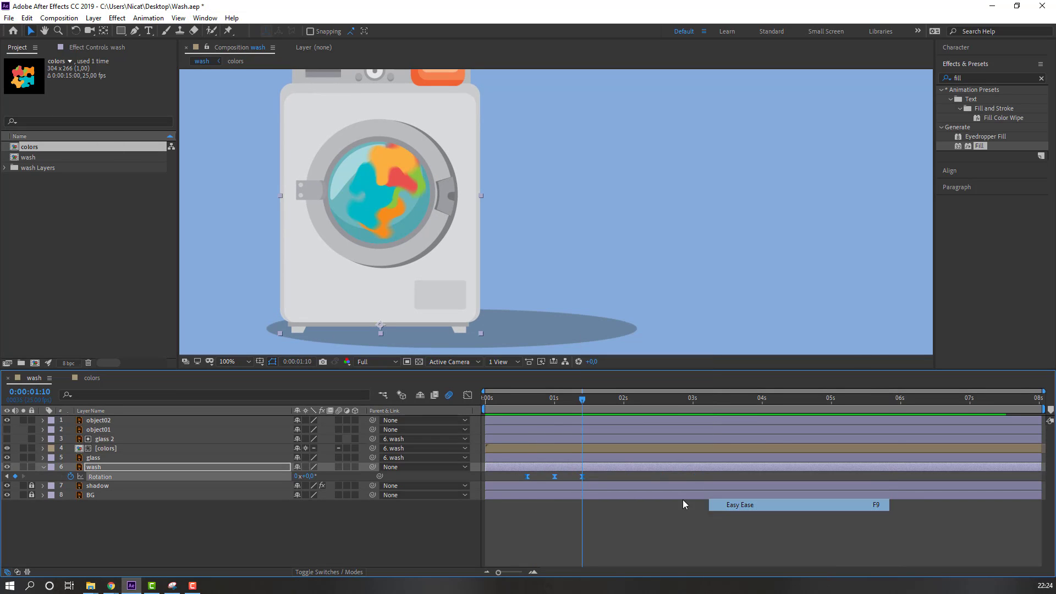
pyautogui.moveTo(583, 479); pyautogui.dragTo(555, 477)
pyautogui.press('space')
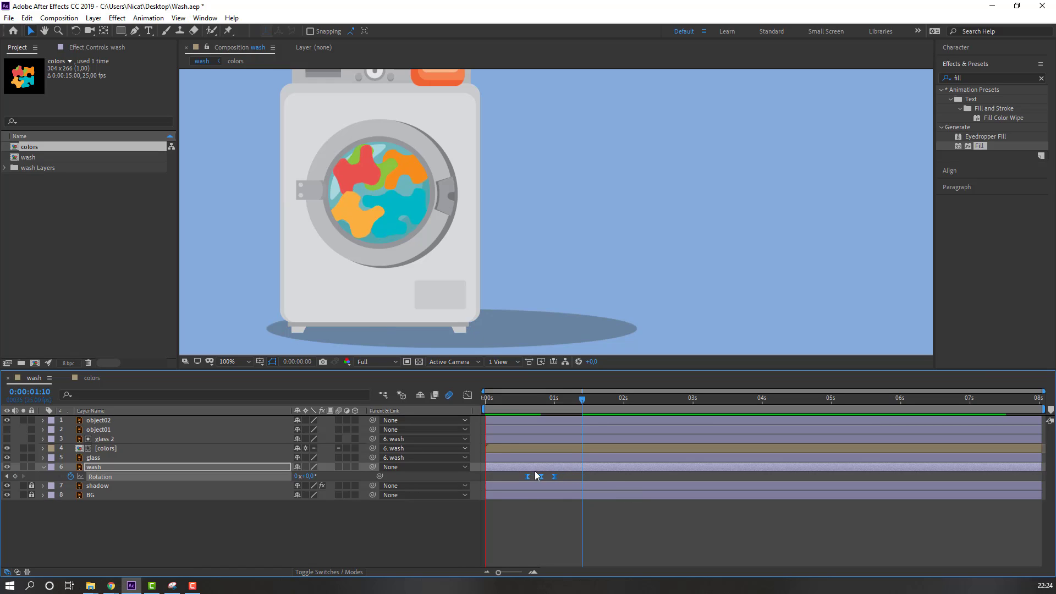
# Reduce the wash layer's tilt at 0:20 to 1°.
pyautogui.click(525, 399)
pyautogui.moveTo(526, 400); pyautogui.dragTo(540, 400)
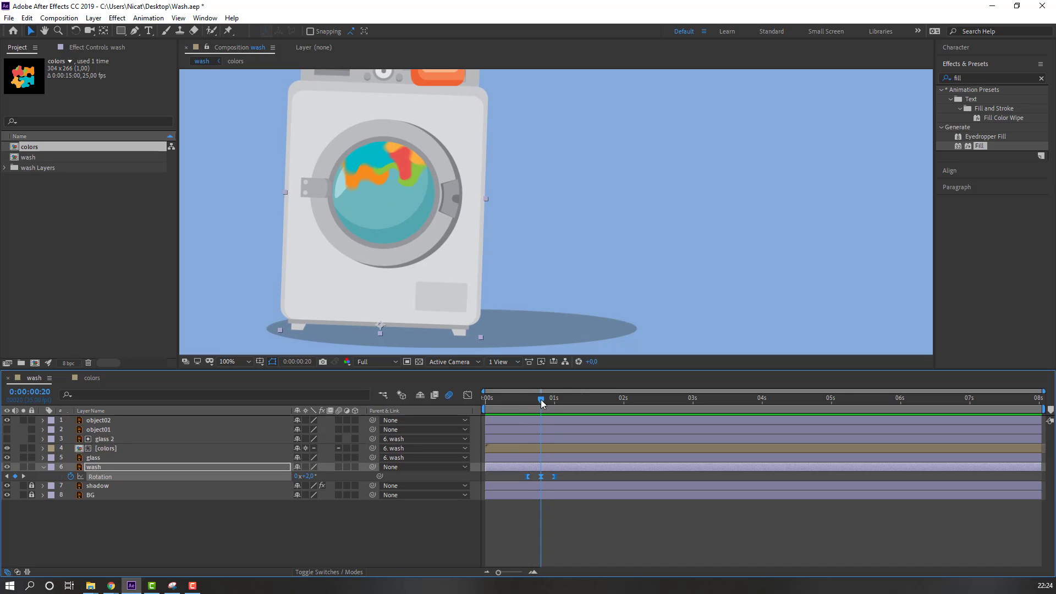
pyautogui.click(345, 529)
pyautogui.write('1')
pyautogui.press('Return')
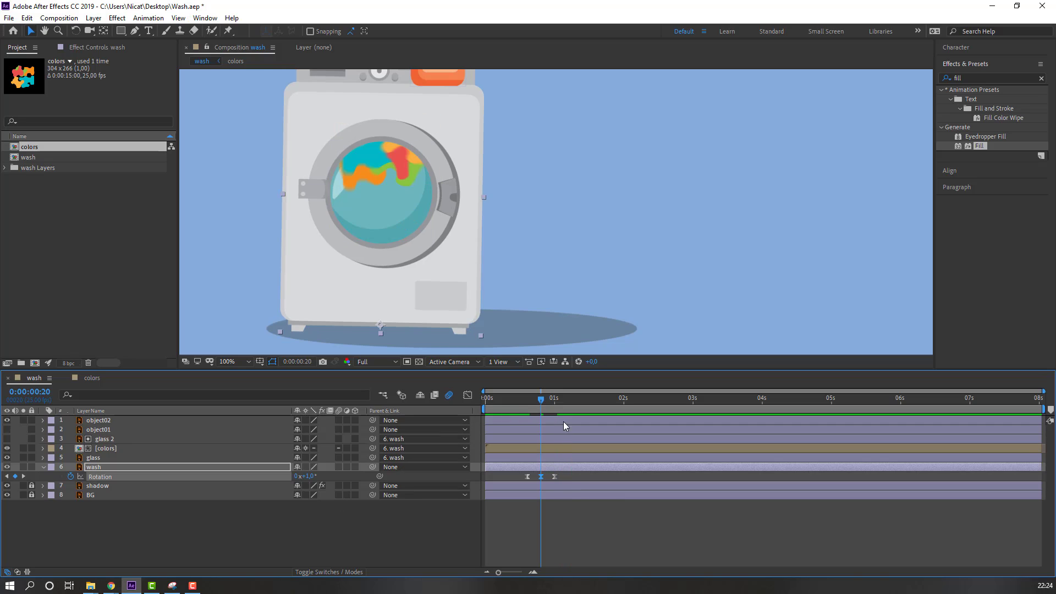
# Repeat the wash layer's tilt keyframes by pasting copies until 2:15, and preview the wobble.
pyautogui.moveTo(544, 400); pyautogui.dragTo(637, 400)
pyautogui.hotkey('ctrl', 'v')
pyautogui.hotkey('ctrl', 'v')
pyautogui.hotkey('ctrl', 'v')
pyautogui.press('space')
pyautogui.scroll(-4, 287, 249)
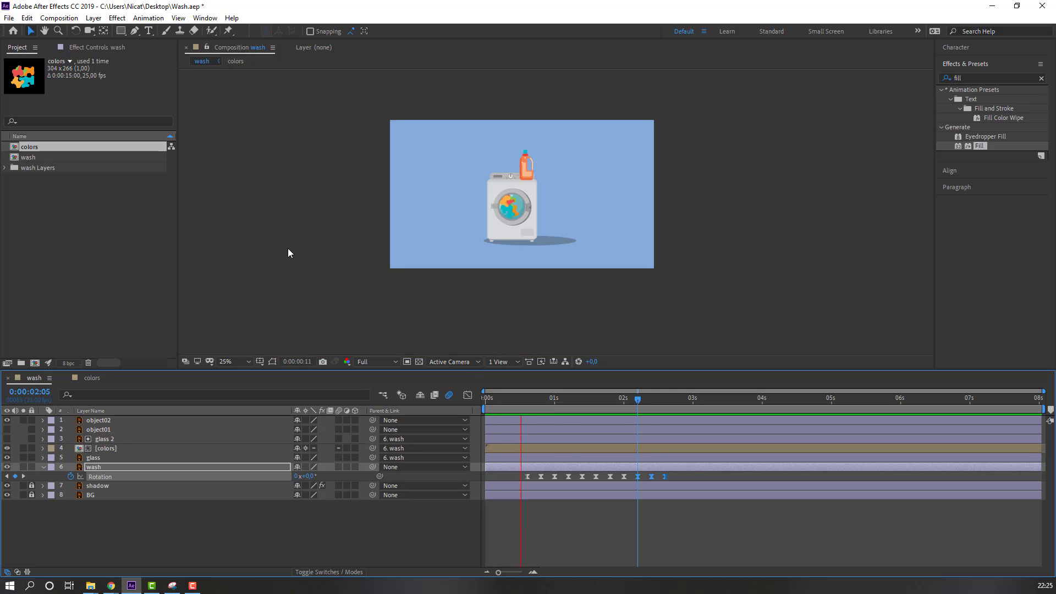
pyautogui.scroll(2, 522, 263)
pyautogui.press('space')
# Copy all the wash layer's Rotation keyframes and paste them at 2:15, 4:15 and 6:15 to fill the composition.
pyautogui.moveTo(608, 478); pyautogui.dragTo(520, 487)
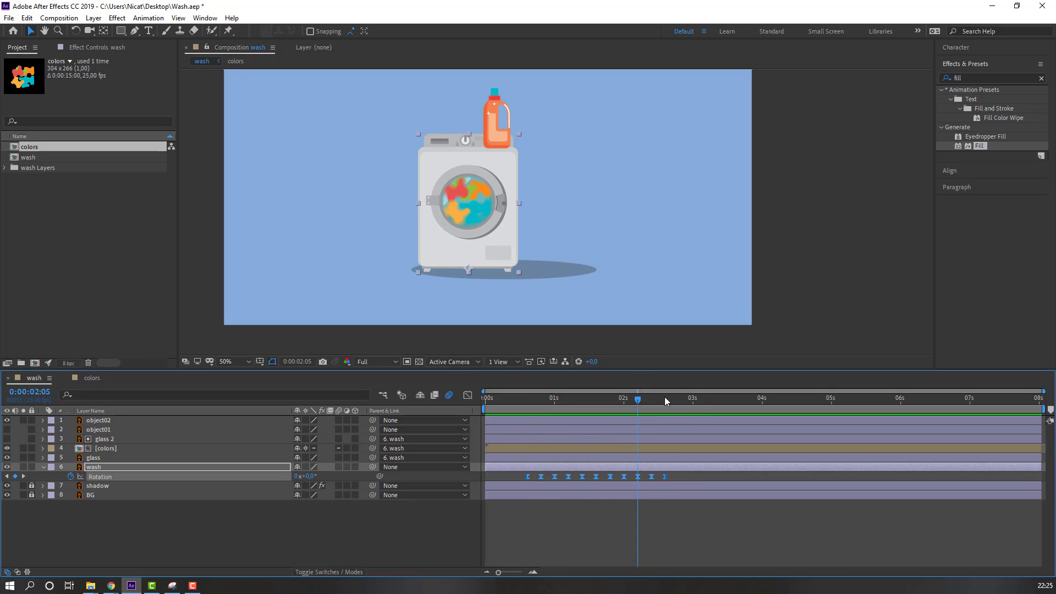
pyautogui.click(665, 399)
pyautogui.hotkey('ctrl', 'v')
pyautogui.click(804, 399)
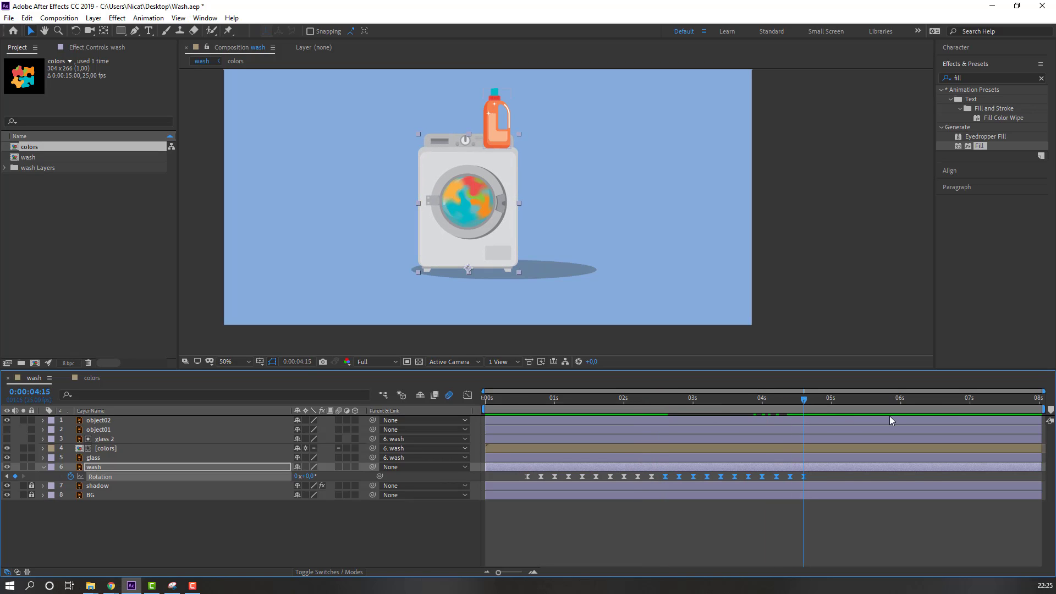
pyautogui.click(943, 400)
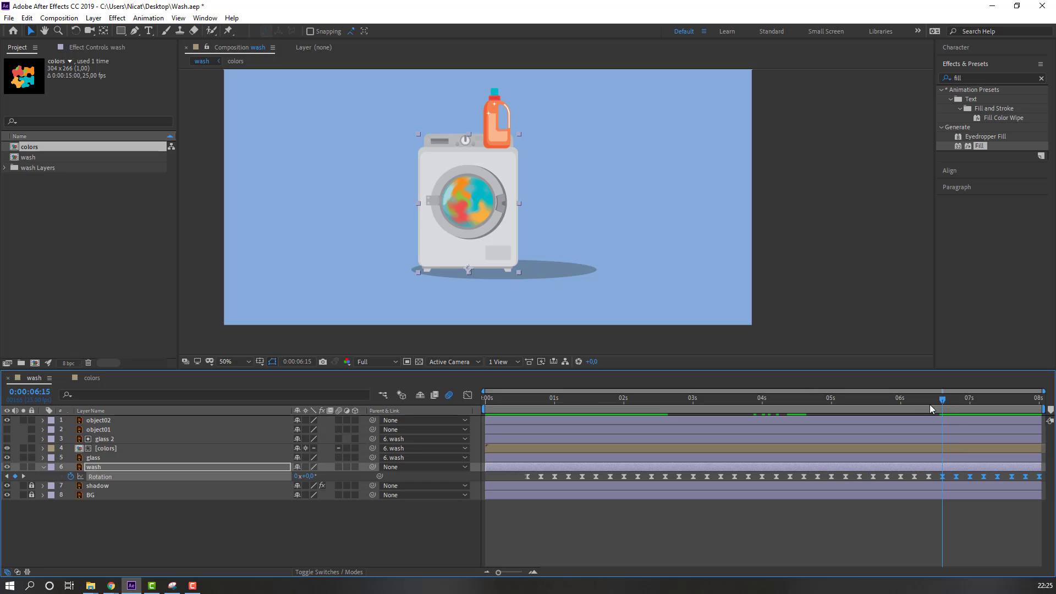
# Preview the machine's wobble and lower the object01 basket to a Y position of 364,4 at 1:00.
pyautogui.press('space')
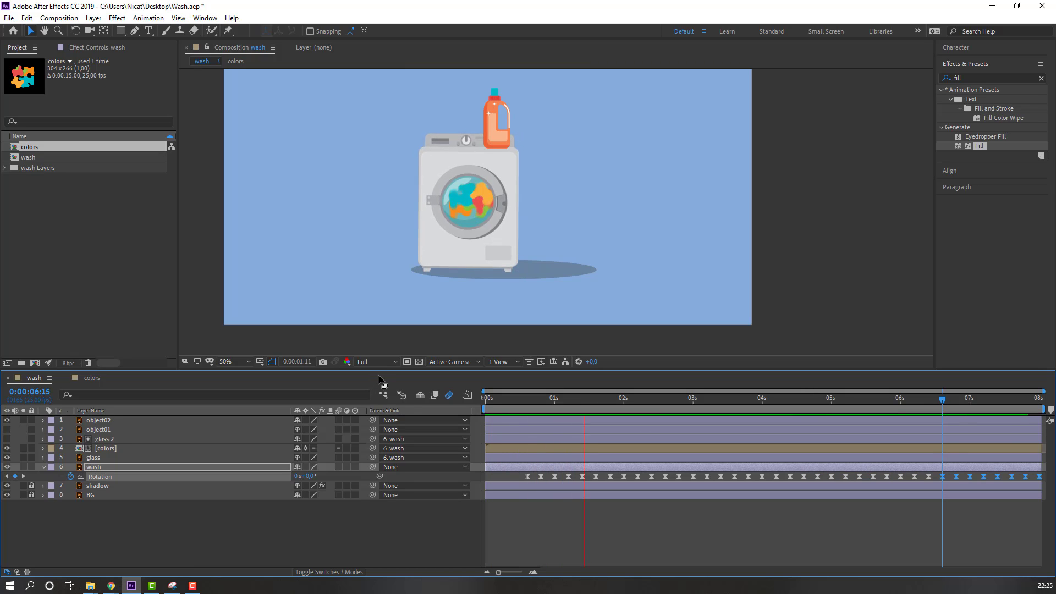
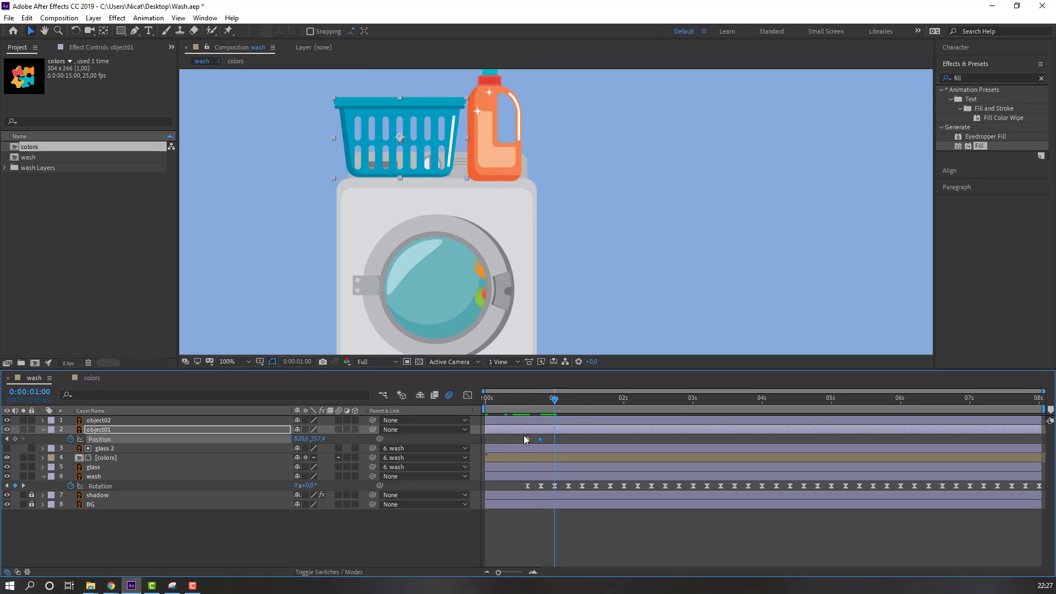
pyautogui.press('Down')
pyautogui.press('Down')
pyautogui.press('Down')
pyautogui.press('Down')
pyautogui.press('Down')
pyautogui.press('Down')
pyautogui.press('Down')
pyautogui.press('space')
pyautogui.press('space')
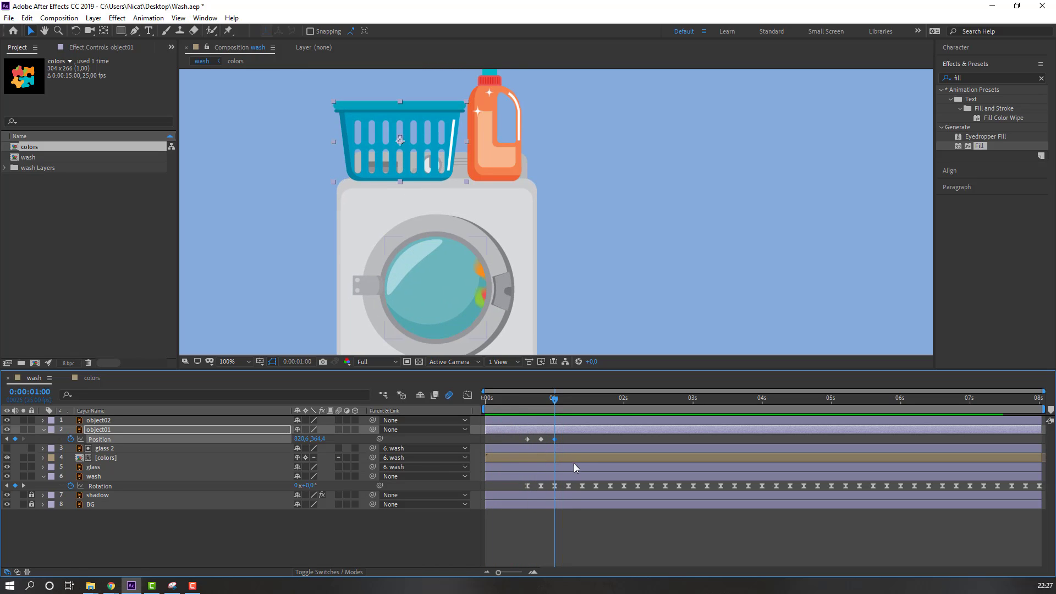
# Parent object01 to the wash layer and apply Easy Ease to its Position keyframes.
pyautogui.moveTo(373, 430); pyautogui.dragTo(95, 478)
pyautogui.rightClick(526, 439)
pyautogui.moveTo(614, 434)
pyautogui.click(689, 472)
# Extend object01's Position keyframes with repeated copies up to 3:10, paste the whole set at 3:10, and preview the basket's bounce.
pyautogui.moveTo(578, 402); pyautogui.dragTo(666, 403)
pyautogui.click(693, 400)
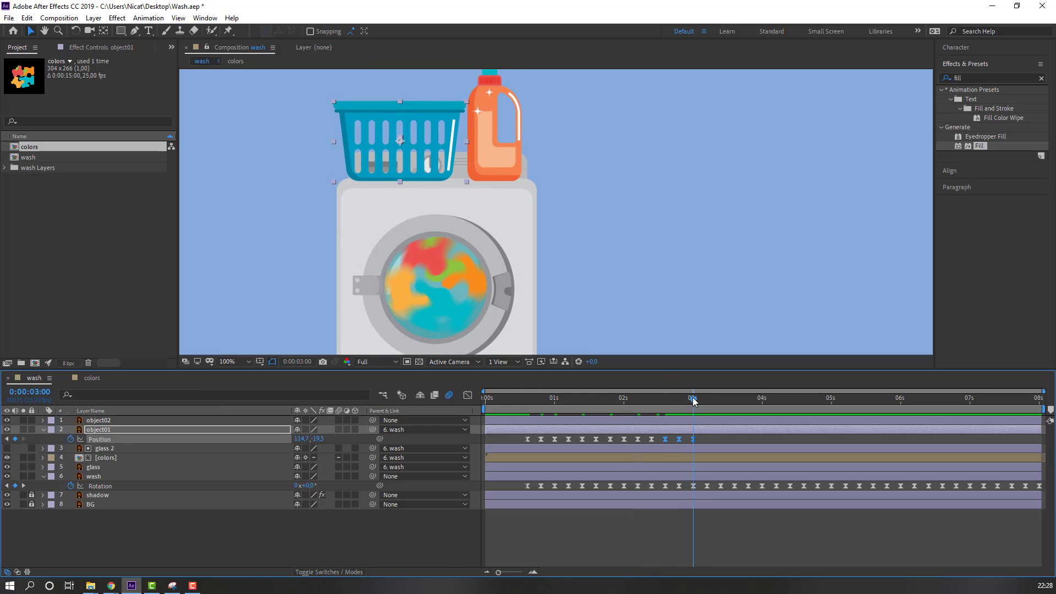
pyautogui.moveTo(756, 437); pyautogui.dragTo(498, 449)
pyautogui.hotkey('ctrl', 'c')
pyautogui.click(721, 400)
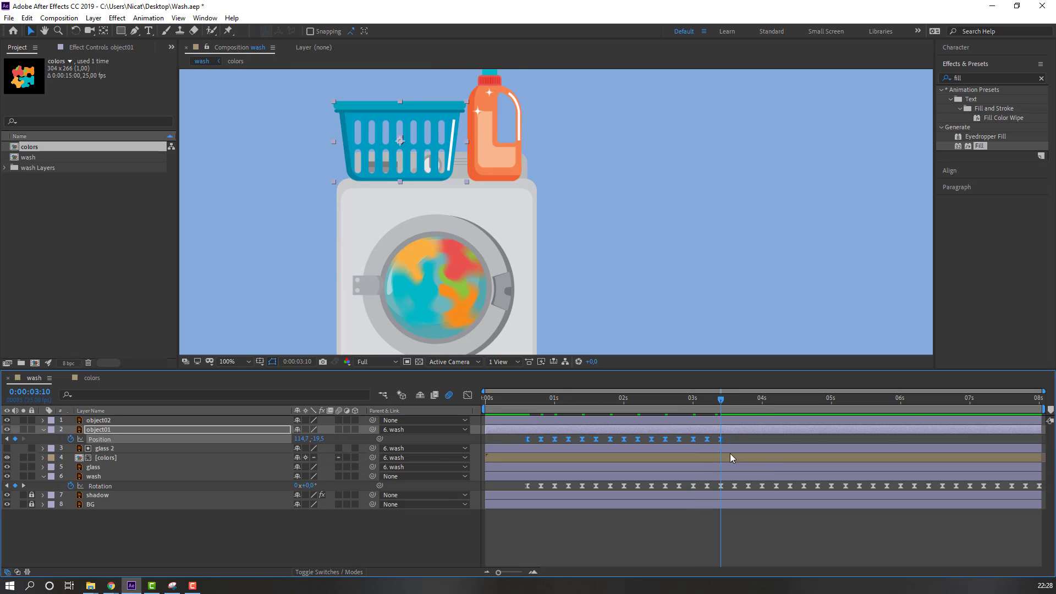
pyautogui.hotkey('ctrl', 'v')
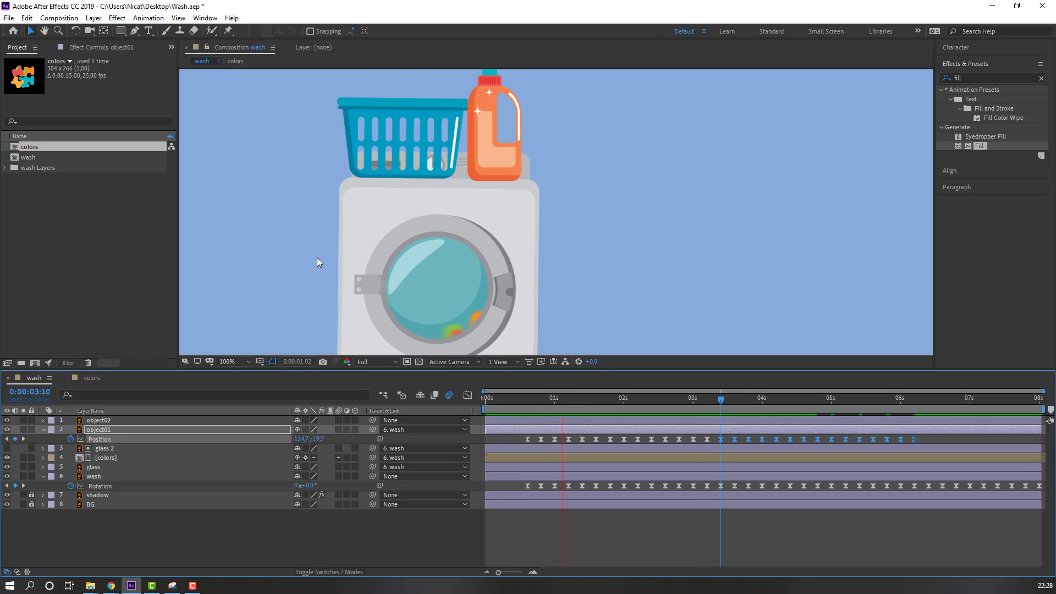
pyautogui.scroll(-2, 325, 252)
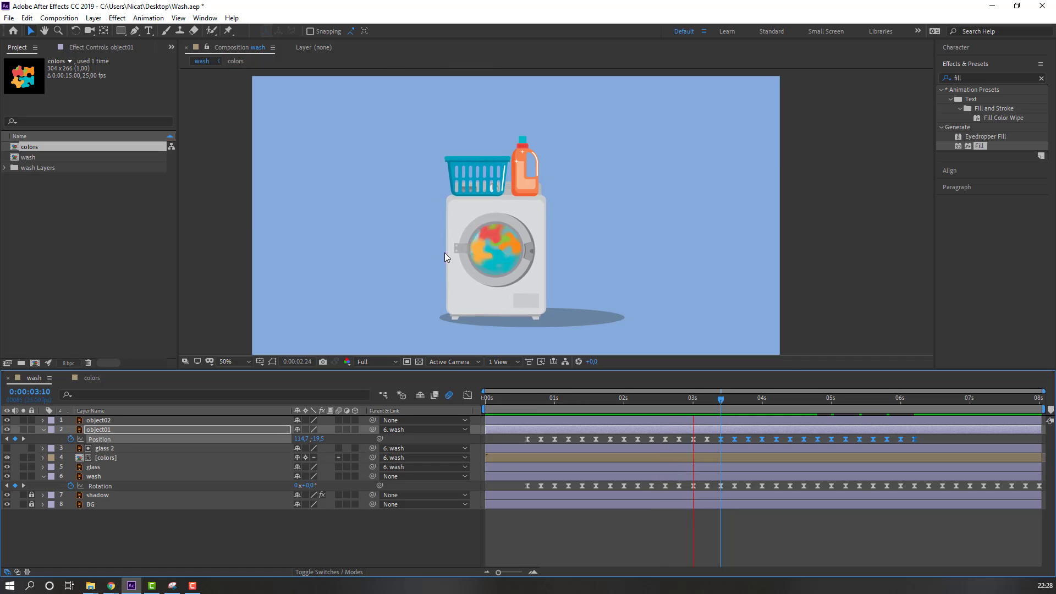
pyautogui.scroll(-1, 430, 260)
pyautogui.scroll(4, 430, 259)
pyautogui.scroll(-2, 430, 259)
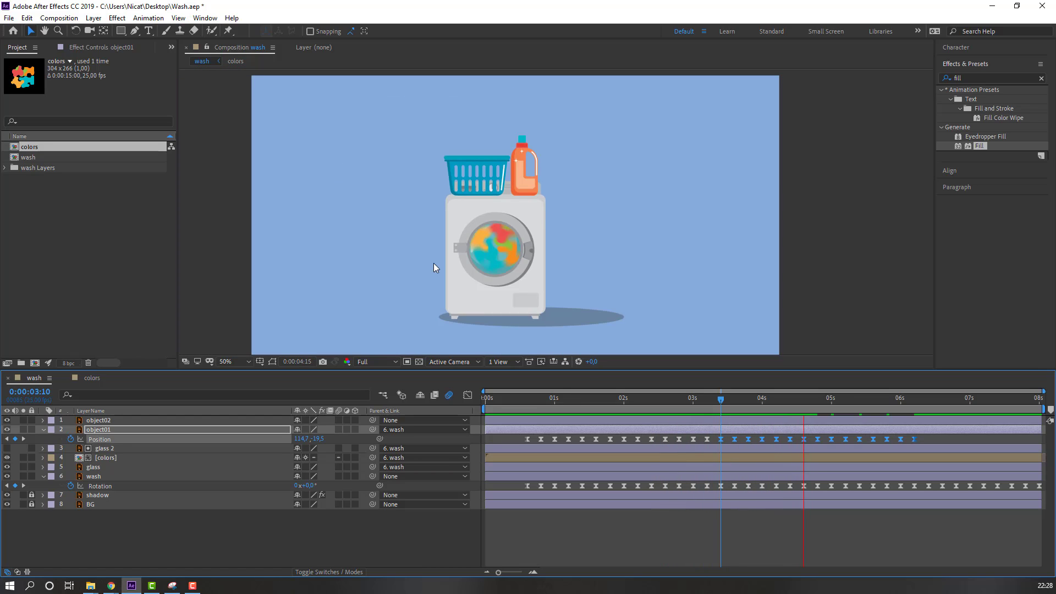
# Compress all of object01's Position keyframes so that they end at 4:15, and preview the faster bounce.
pyautogui.moveTo(943, 441); pyautogui.dragTo(505, 441)
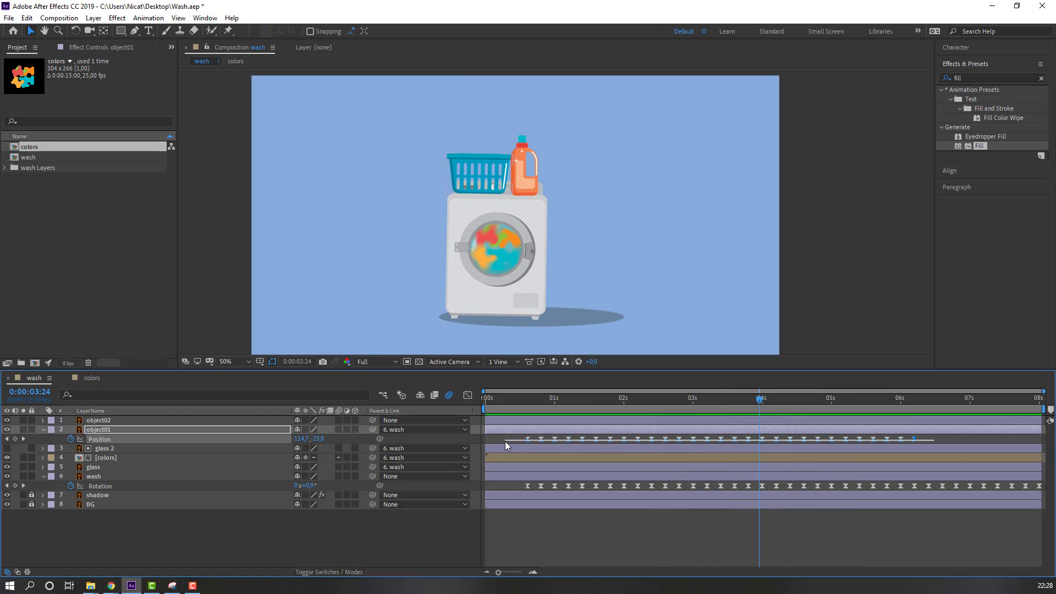
pyautogui.moveTo(913, 438); pyautogui.dragTo(842, 438)
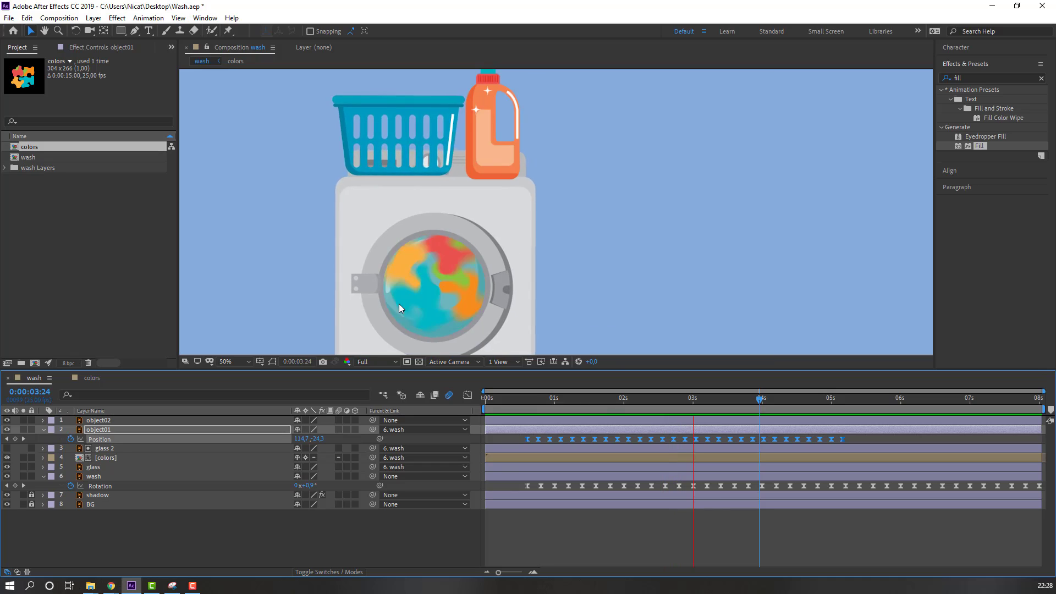
pyautogui.press('space')
pyautogui.moveTo(840, 441); pyautogui.dragTo(803, 441)
pyautogui.press('space')
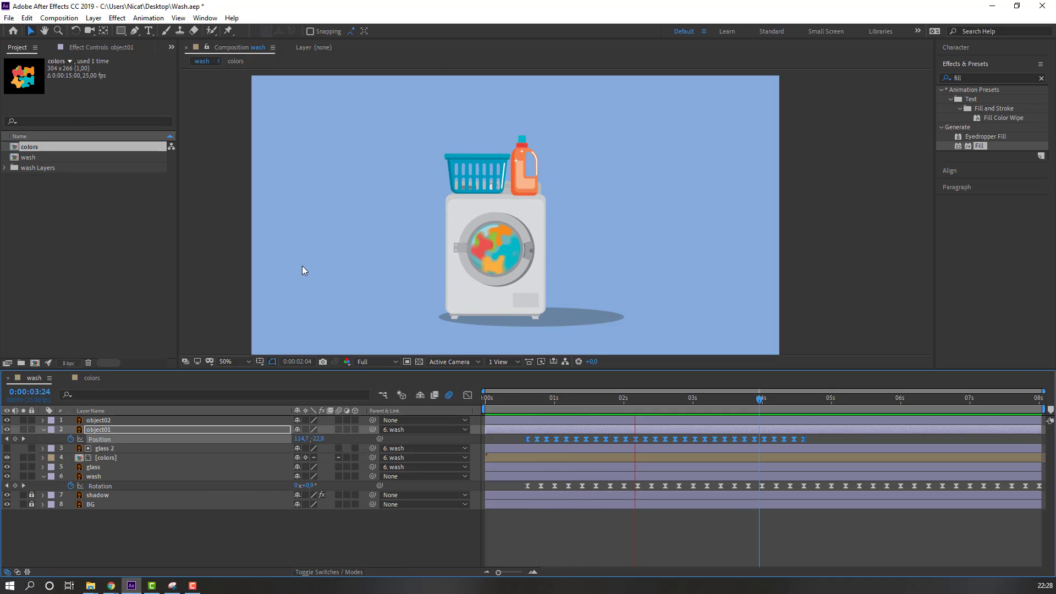
pyautogui.press('/')
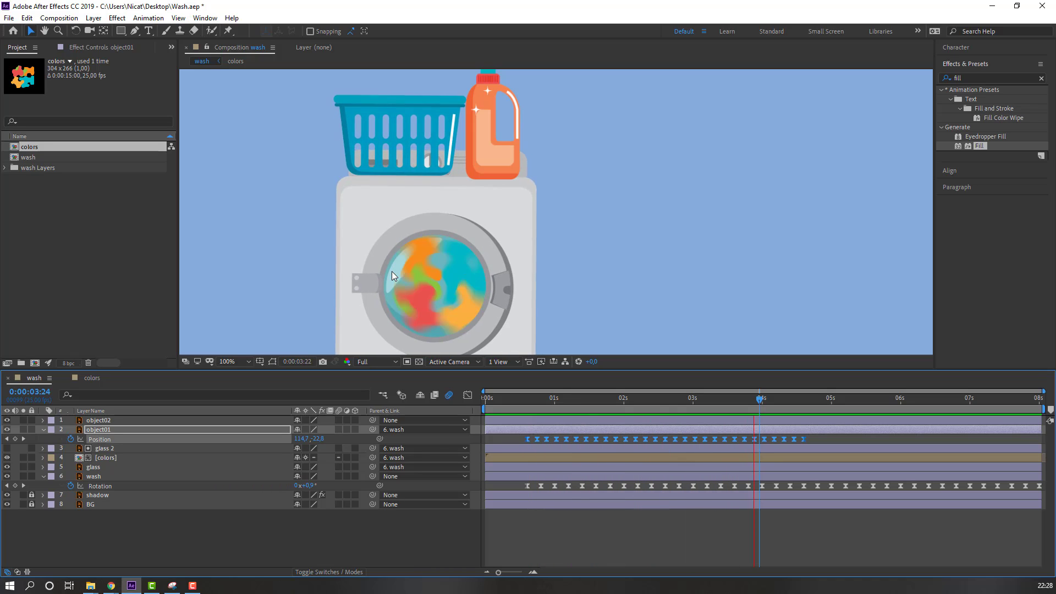
pyautogui.press(',')
# Copy all of object01's Position keyframes and paste them at 4:15 to fill the rest of the composition.
pyautogui.click(807, 401)
pyautogui.moveTo(820, 438); pyautogui.dragTo(525, 447)
pyautogui.click(804, 401)
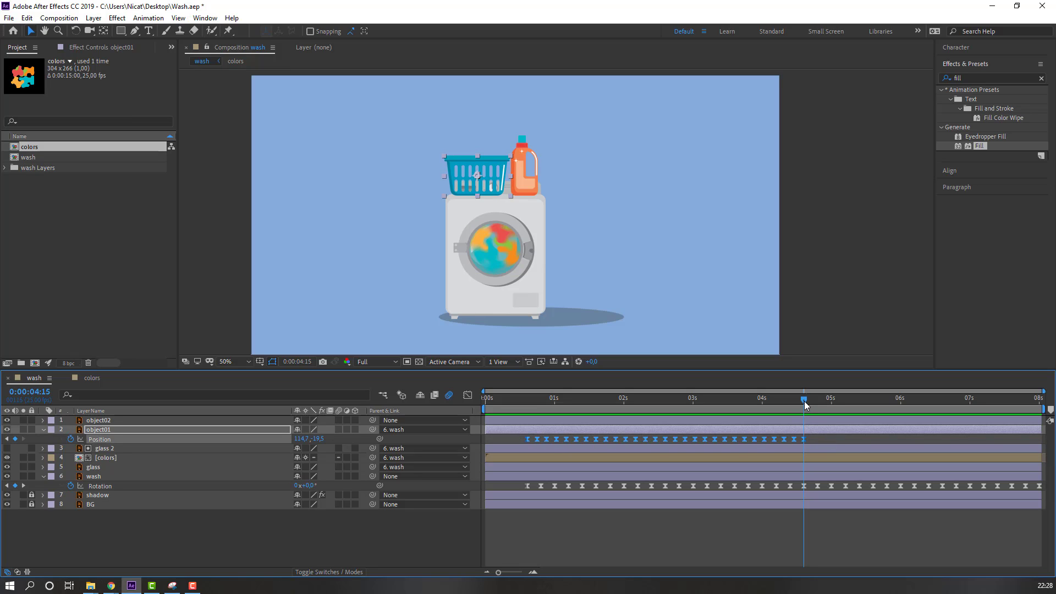
pyautogui.hotkey('ctrl', 'c')
pyautogui.hotkey('ctrl', 'v')
pyautogui.press('.')
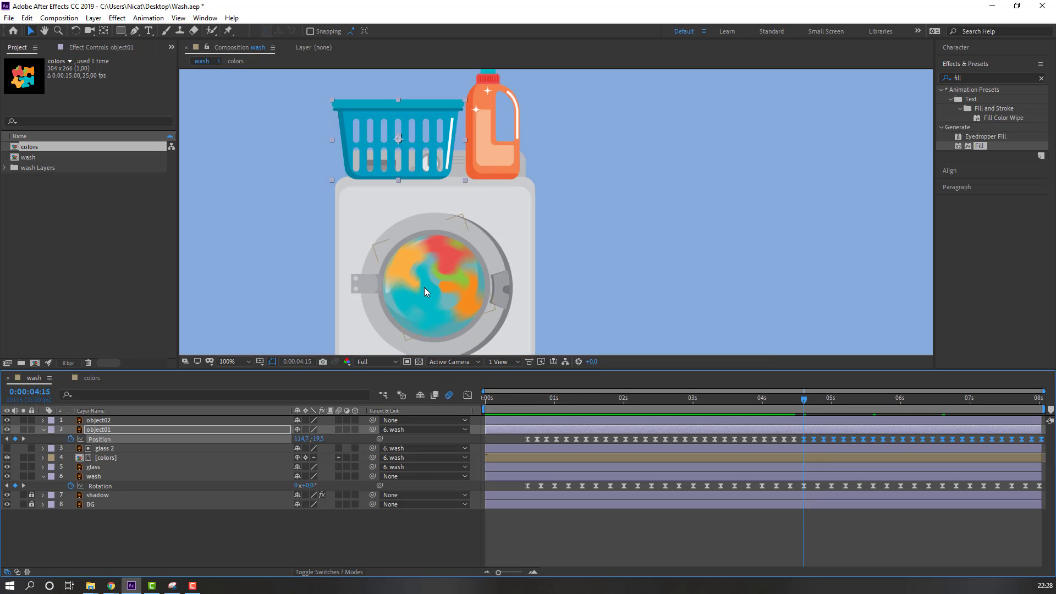
# Start Position keyframing on the object02 detergent bottle at 0:15.
pyautogui.click(489, 159)
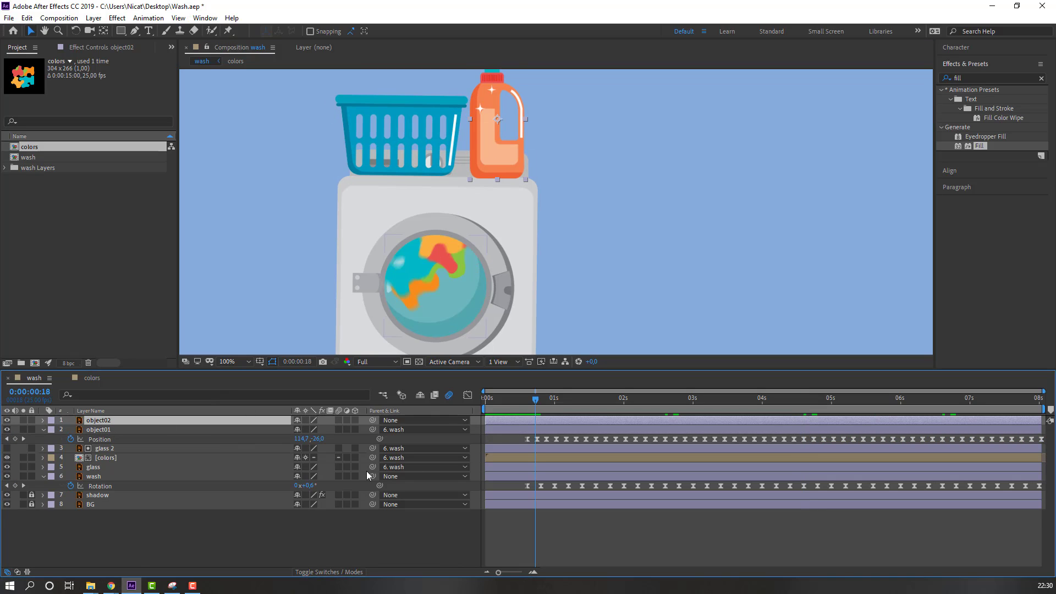
pyautogui.press('p')
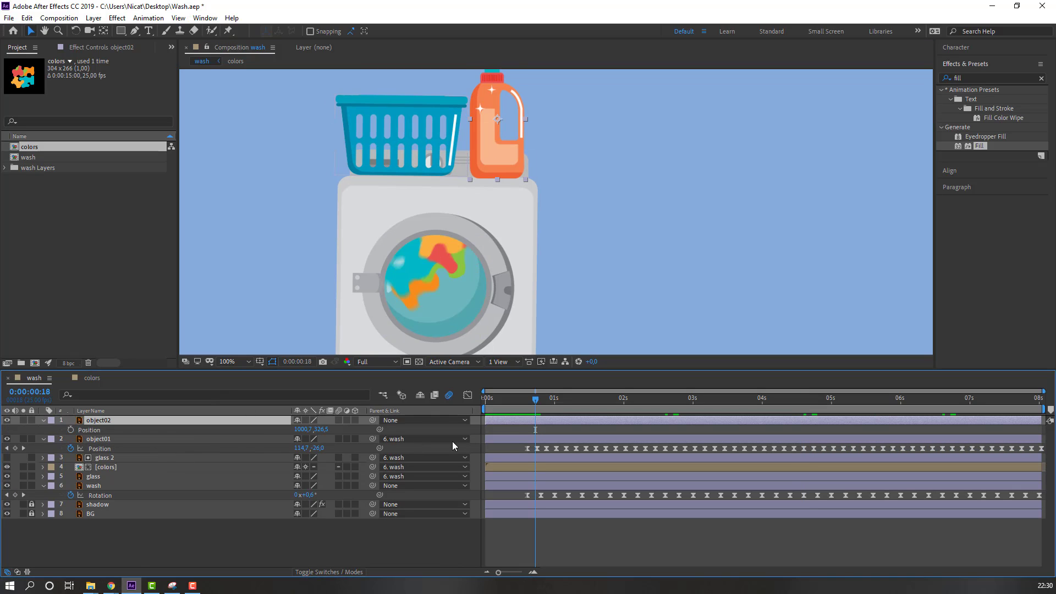
pyautogui.moveTo(531, 405); pyautogui.dragTo(527, 405)
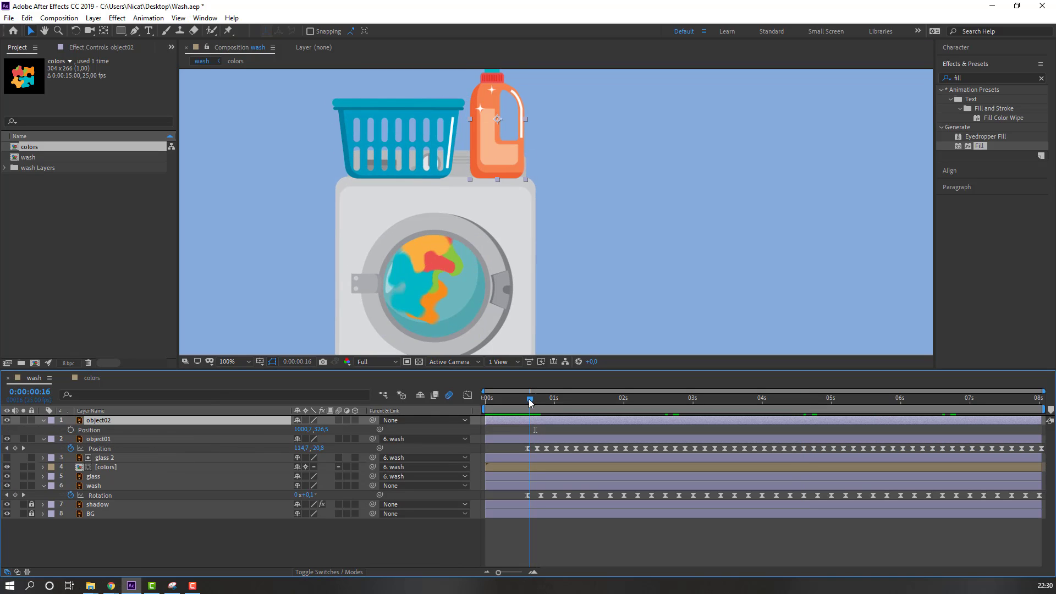
pyautogui.click(70, 431)
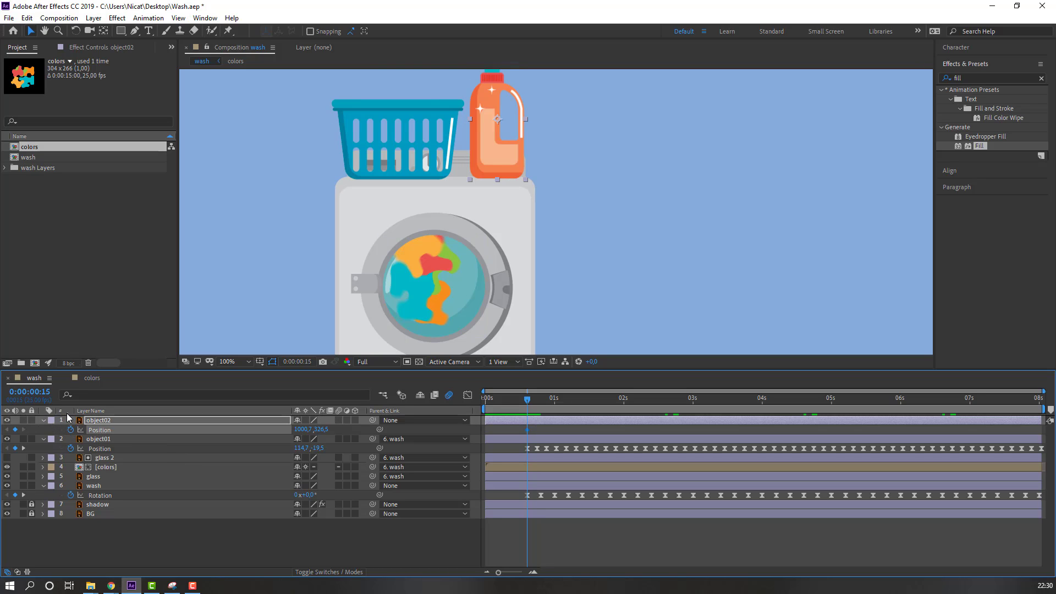
# Raise the object02 bottle to a Y position of 323,0 at 0:18.
pyautogui.press('pagedown')
pyautogui.press('pagedown')
pyautogui.press('pagedown')
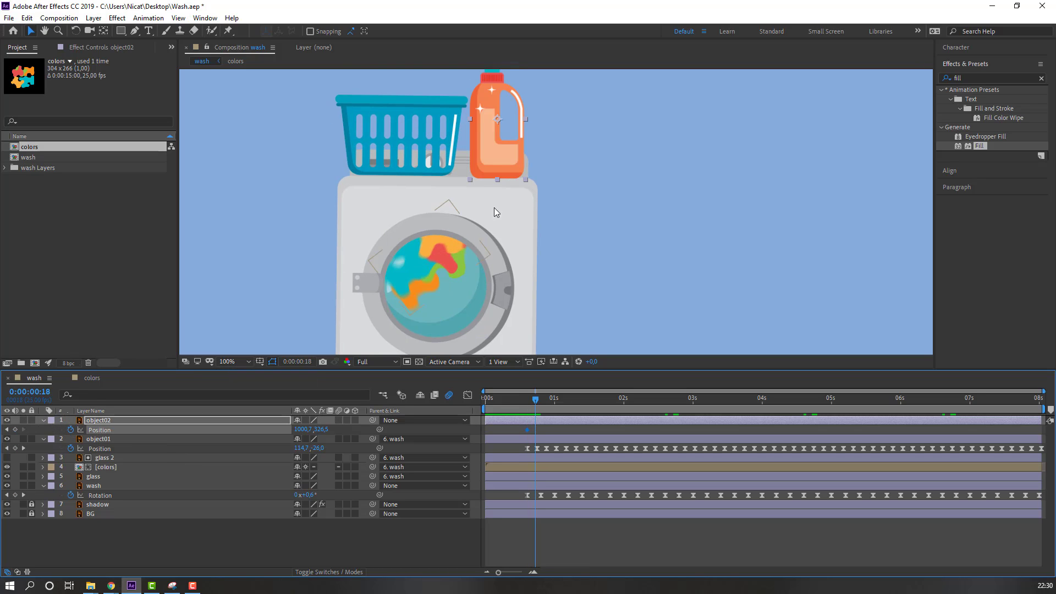
pyautogui.scroll(1, 494, 207)
pyautogui.scroll(2, 447, 242)
pyautogui.press('Up')
pyautogui.press('Up')
pyautogui.press('Up')
pyautogui.press('Up')
pyautogui.press('Up')
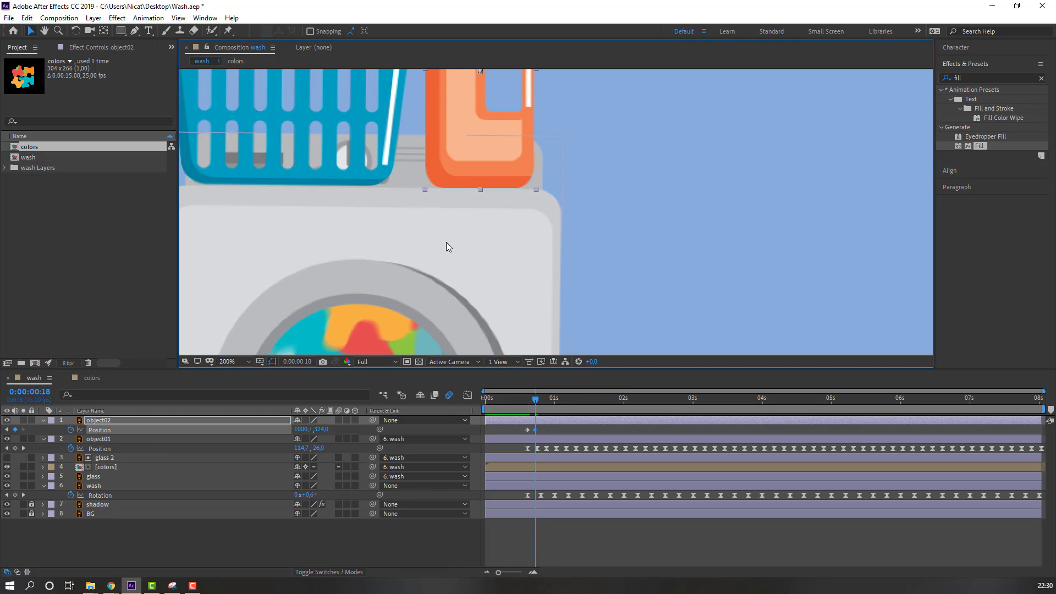
pyautogui.press('Up')
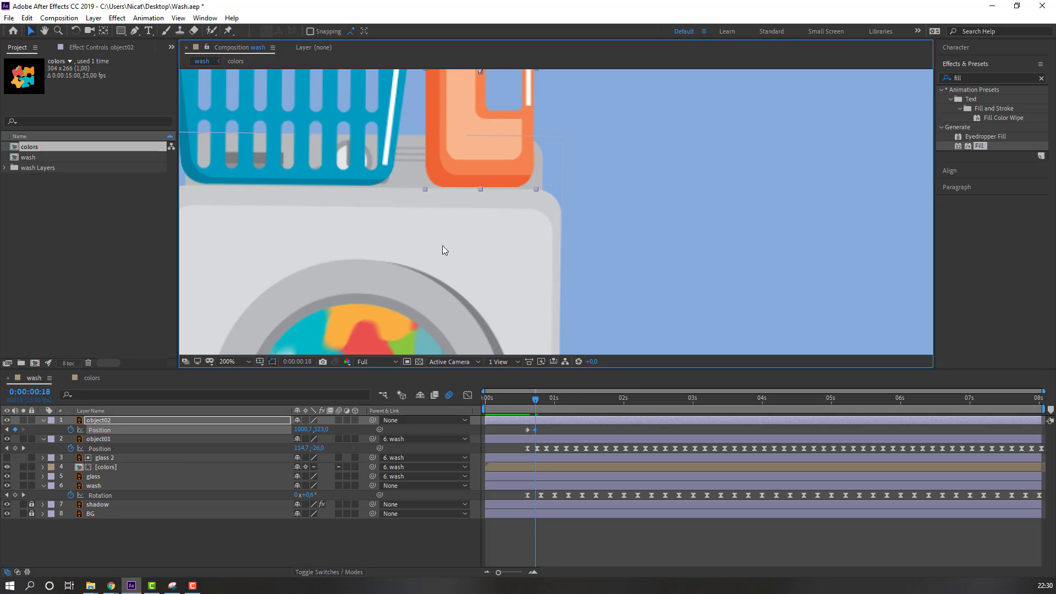
# Paste object02's starting Position keyframe at 0:21 and apply Easy Ease to its three Position keyframes.
pyautogui.press('pagedown')
pyautogui.press('pagedown')
pyautogui.press('pagedown')
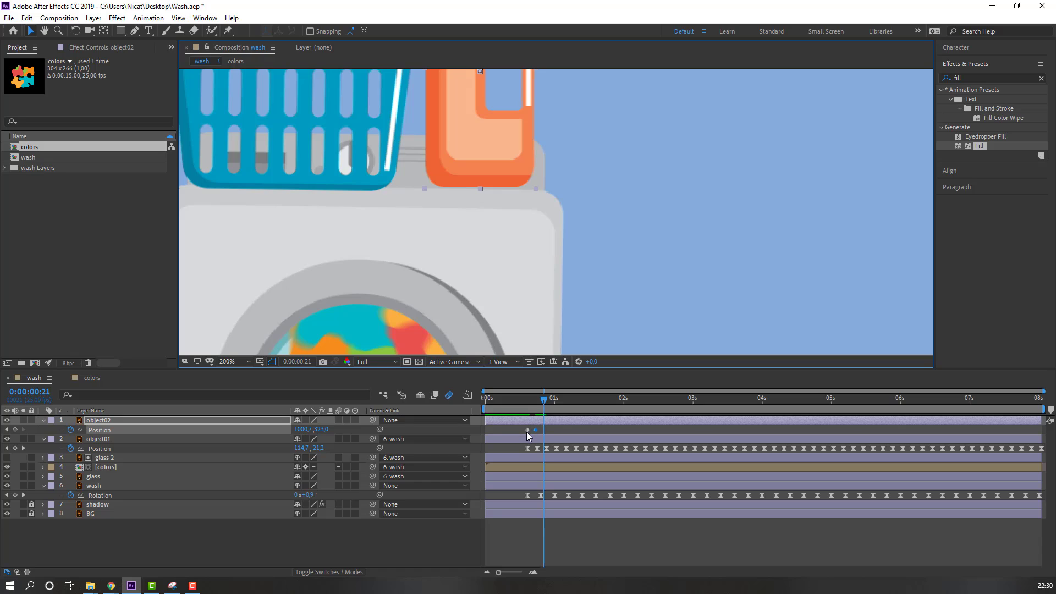
pyautogui.click(527, 431)
pyautogui.hotkey('ctrl', 'v')
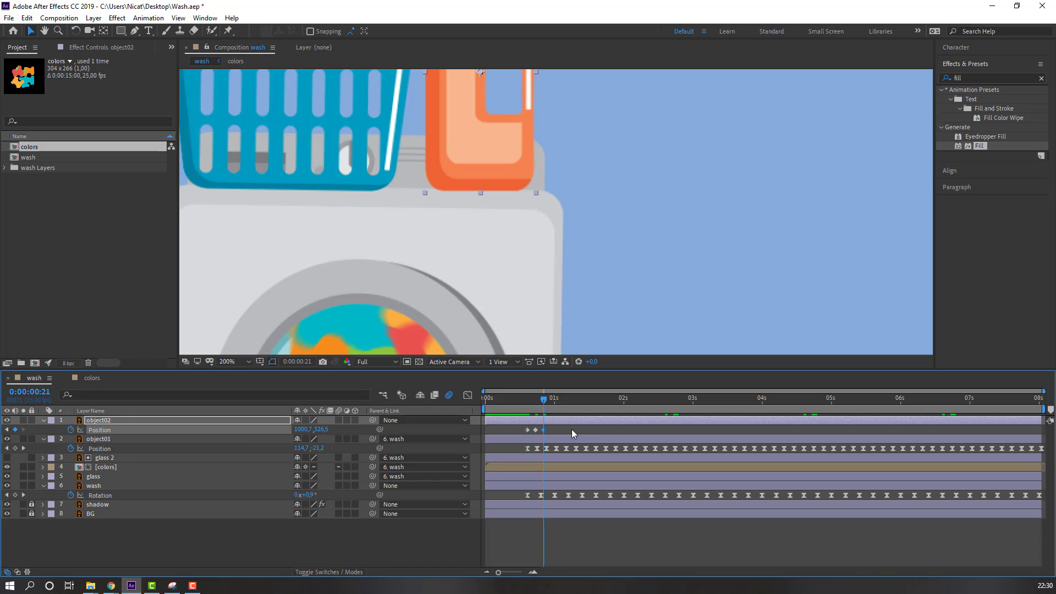
pyautogui.rightClick(529, 431)
pyautogui.moveTo(615, 566)
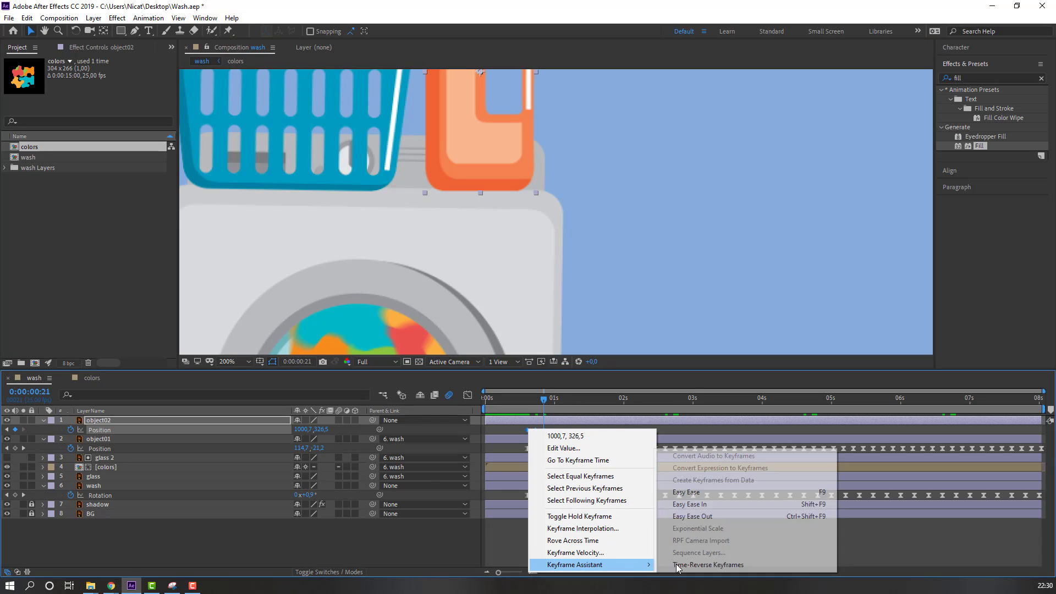
pyautogui.click(688, 492)
# Repeat object02's eased Position keyframes by pasting consecutive copies from 0:21 through 1:14, and preview the bottle's bounce.
pyautogui.hotkey('ctrl', 'v')
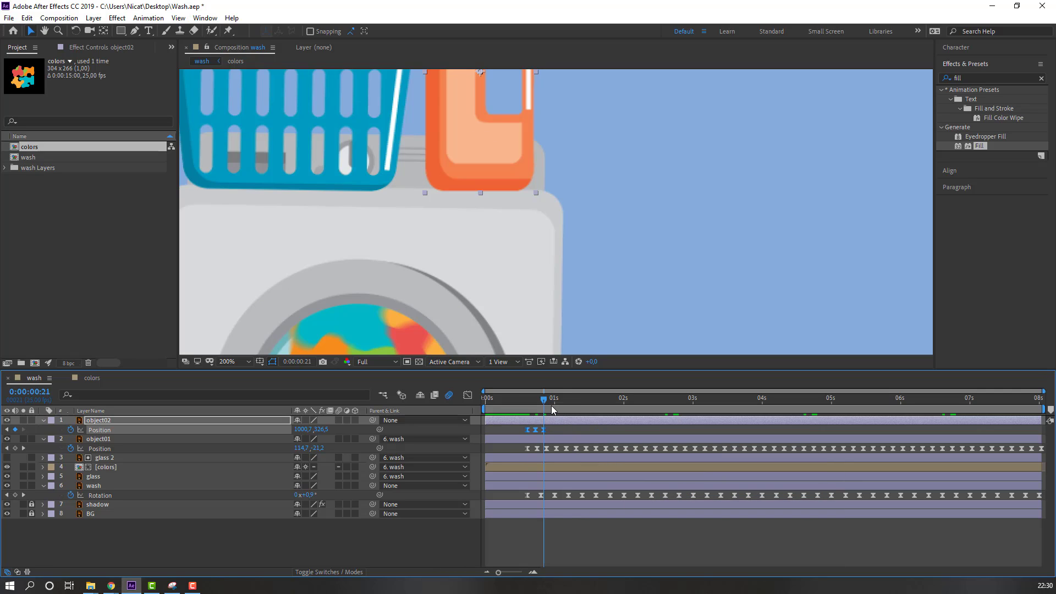
pyautogui.click(562, 404)
pyautogui.hotkey('ctrl', 'v')
pyautogui.moveTo(562, 406); pyautogui.dragTo(576, 407)
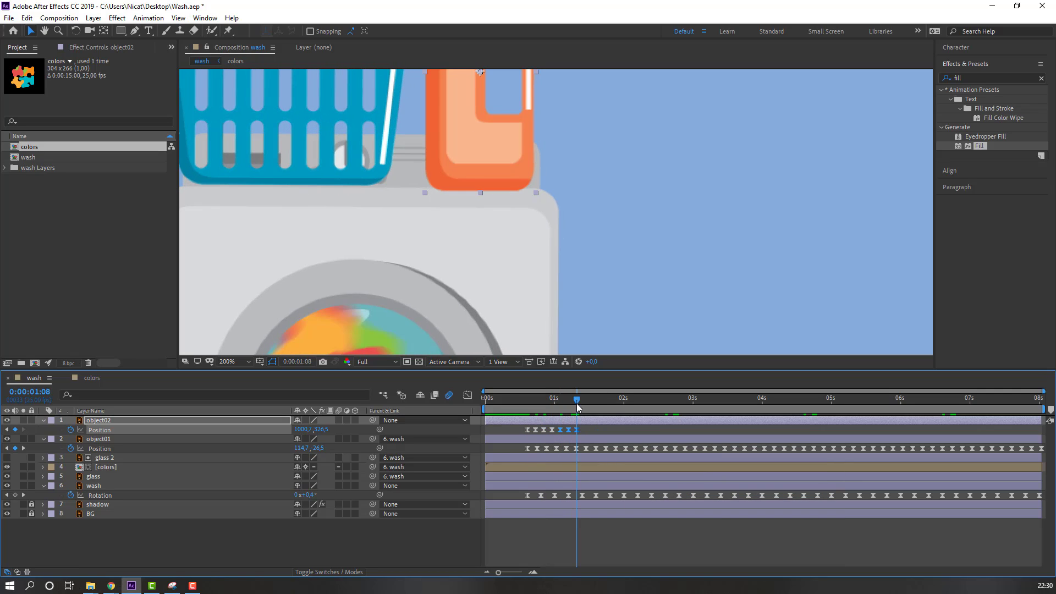
pyautogui.hotkey('ctrl', 'v')
pyautogui.click(593, 408)
pyautogui.hotkey('ctrl', 'v')
pyautogui.scroll(-1, 422, 282)
pyautogui.press('space')
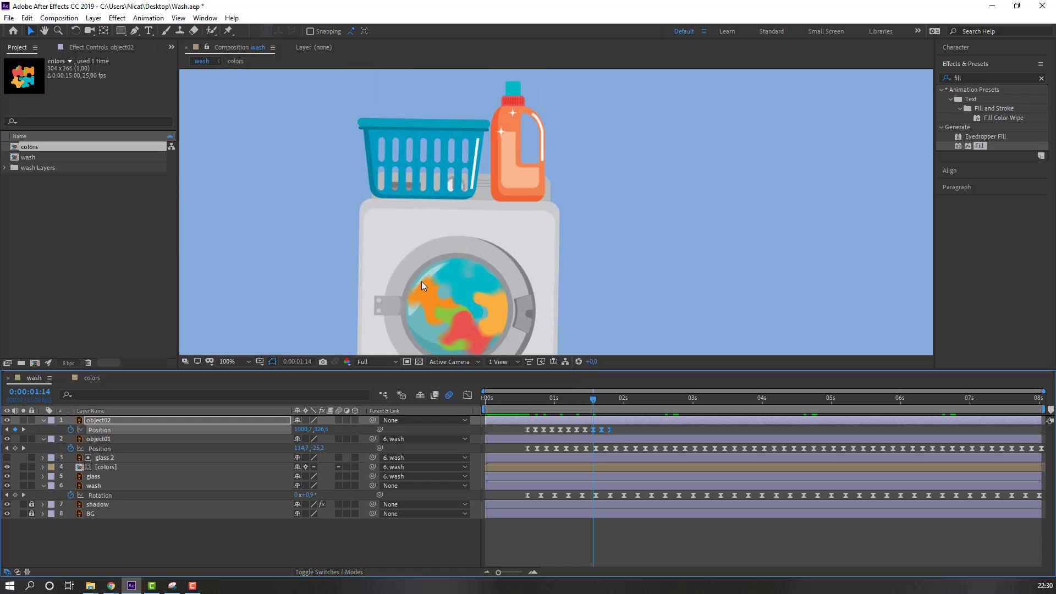
pyautogui.scroll(-1, 537, 249)
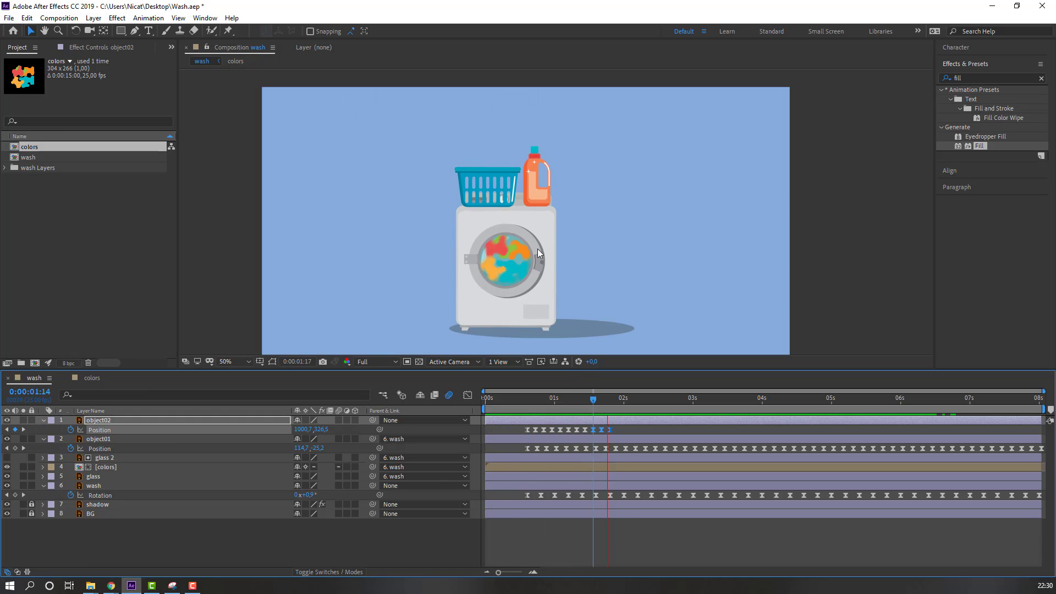
# Parent object02 to the wash layer and preview the bottle moving with the machine.
pyautogui.scroll(-2, 550, 251)
pyautogui.press('.')
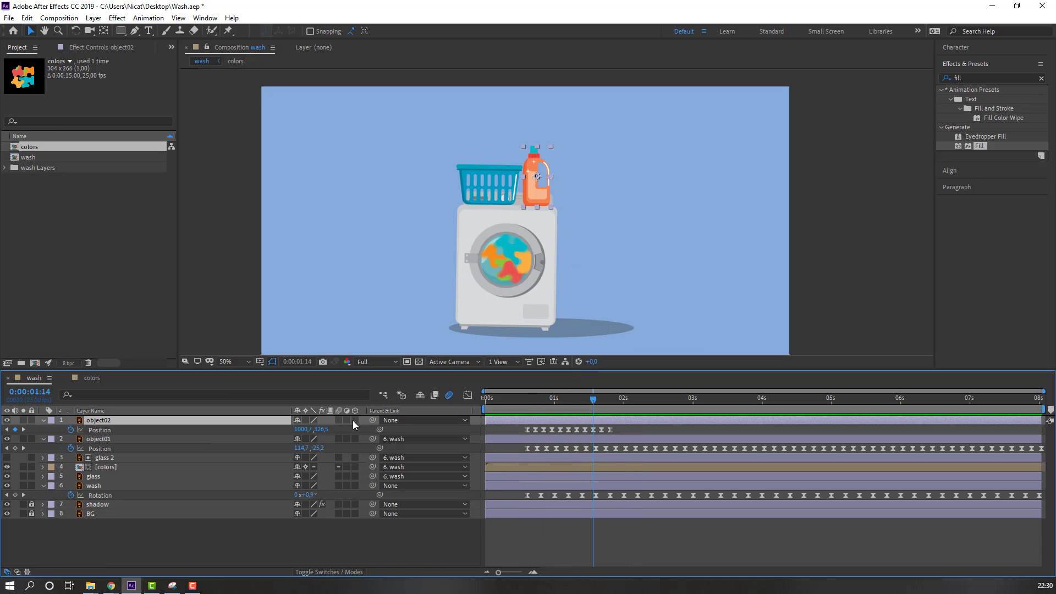
pyautogui.moveTo(372, 420); pyautogui.dragTo(105, 484)
pyautogui.press('.')
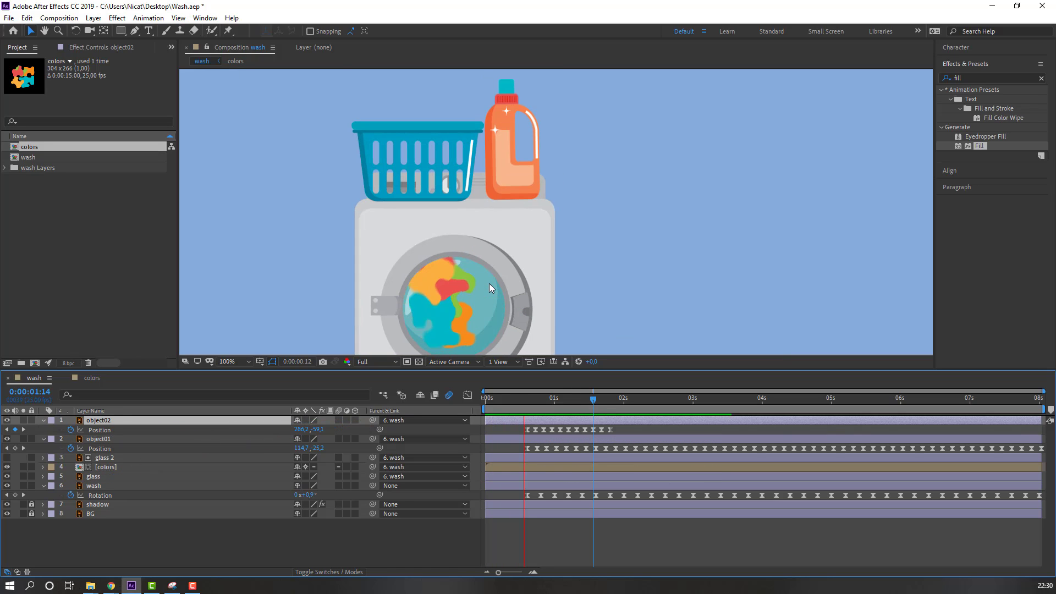
# Copy all of object02's Position keyframes and paste consecutive copies, including at 5:10 and 7:20, to fill the composition.
pyautogui.moveTo(474, 427); pyautogui.dragTo(860, 397)
pyautogui.hotkey('ctrl', 'c')
pyautogui.hotkey('ctrl', 'v')
pyautogui.hotkey('ctrl', 'v')
pyautogui.hotkey('ctrl', 'v')
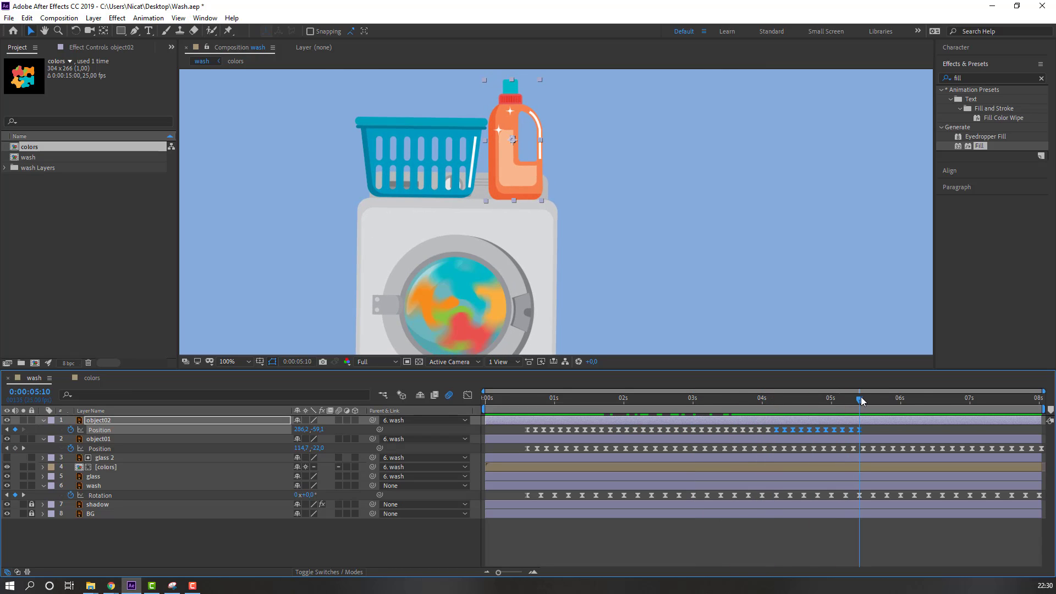
pyautogui.hotkey('ctrl', 'v')
pyautogui.moveTo(939, 401); pyautogui.dragTo(1026, 403)
pyautogui.hotkey('ctrl', 'v')
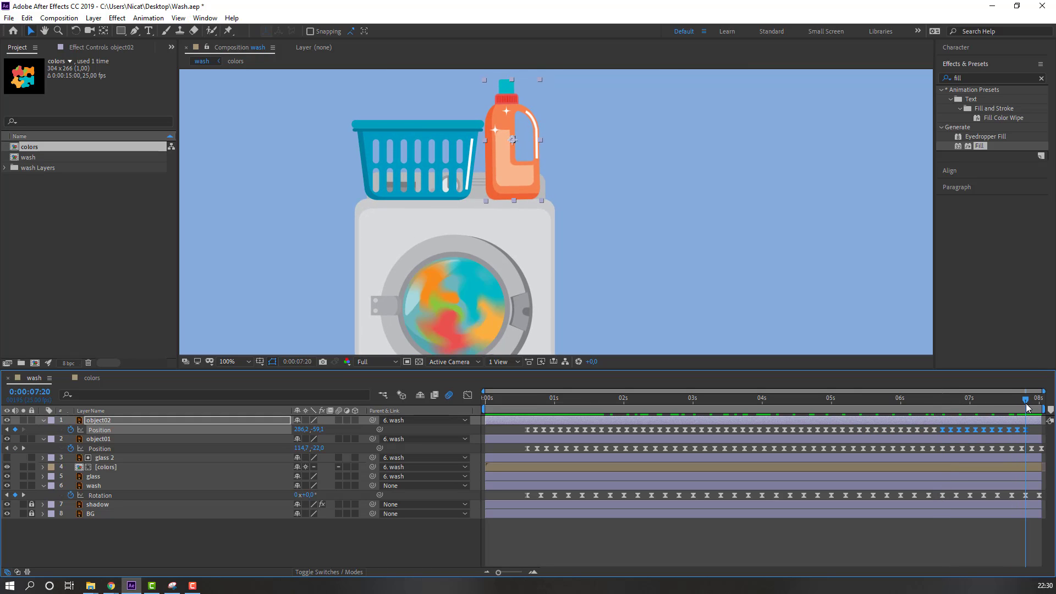
pyautogui.hotkey('ctrl', 'v')
# Play back the full animation to examine the basket and bottle bouncing on the wobbling machine.
pyautogui.click(357, 340)
pyautogui.scroll(-2, 398, 257)
pyautogui.press('space')
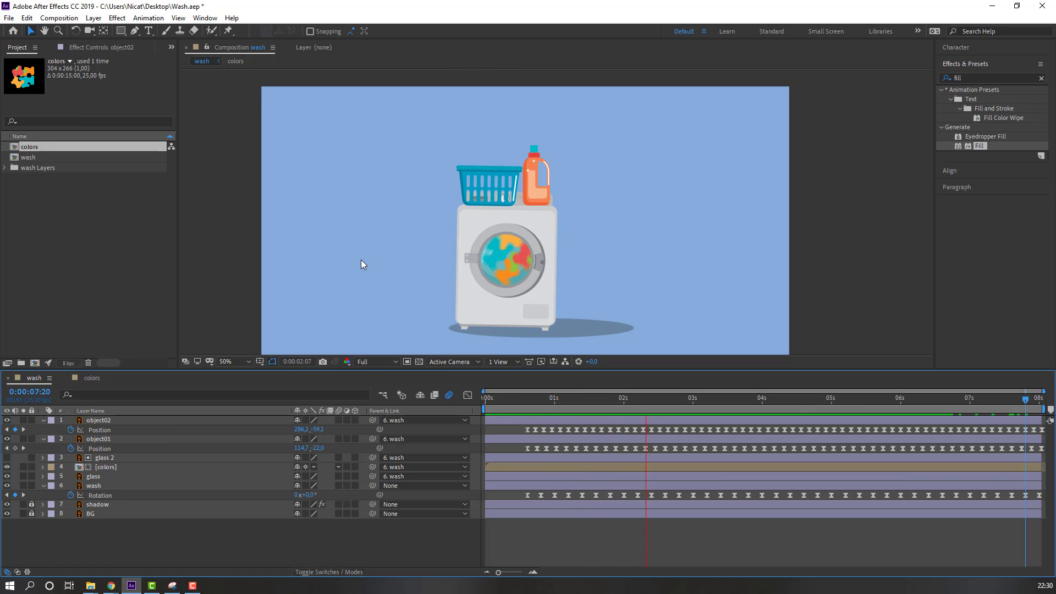
pyautogui.scroll(-1, 314, 275)
pyautogui.scroll(1, 316, 274)
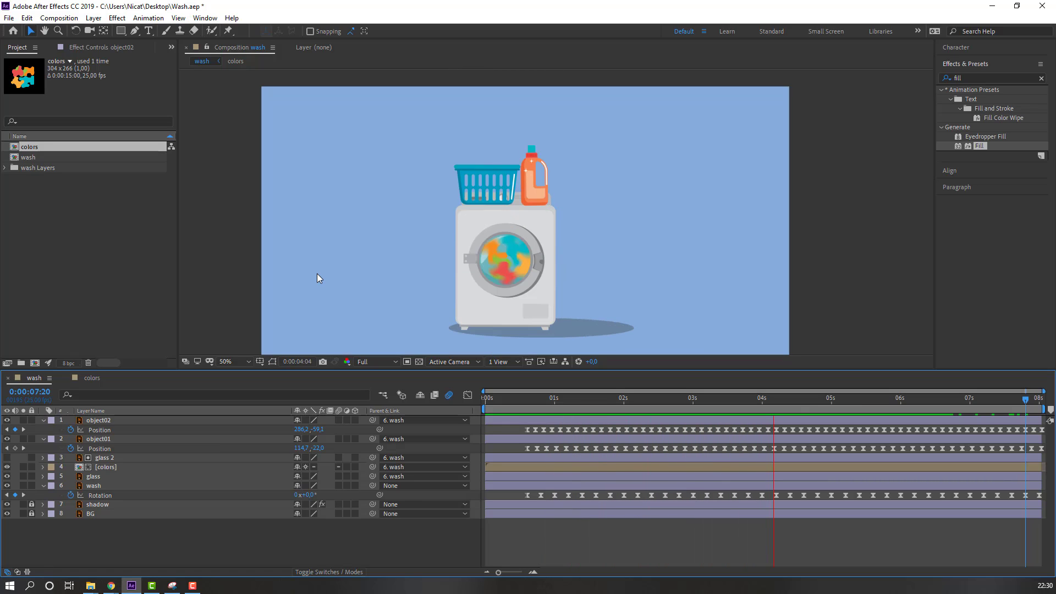
pyautogui.scroll(1, 356, 300)
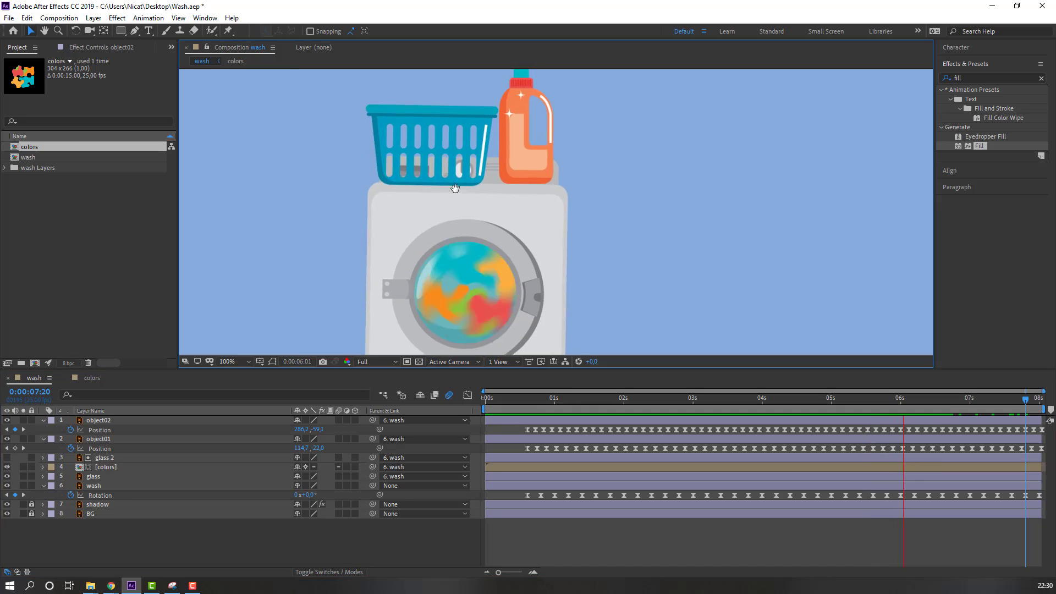
# Unlock the shadow layer and move its anchor point to the washing machine's left foot.
pyautogui.click(533, 400)
pyautogui.scroll(-1, 564, 298)
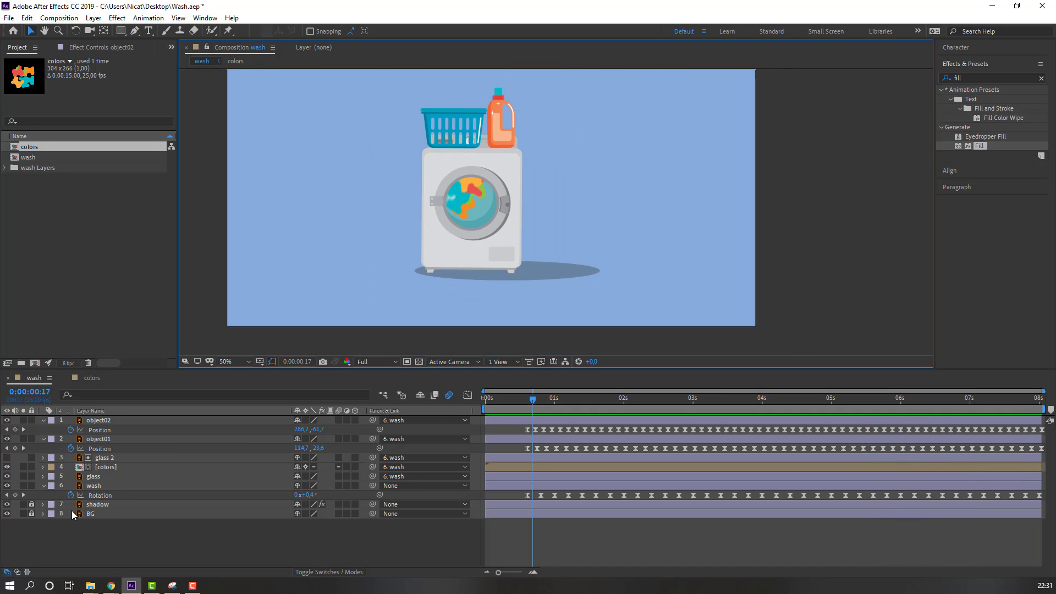
pyautogui.click(32, 514)
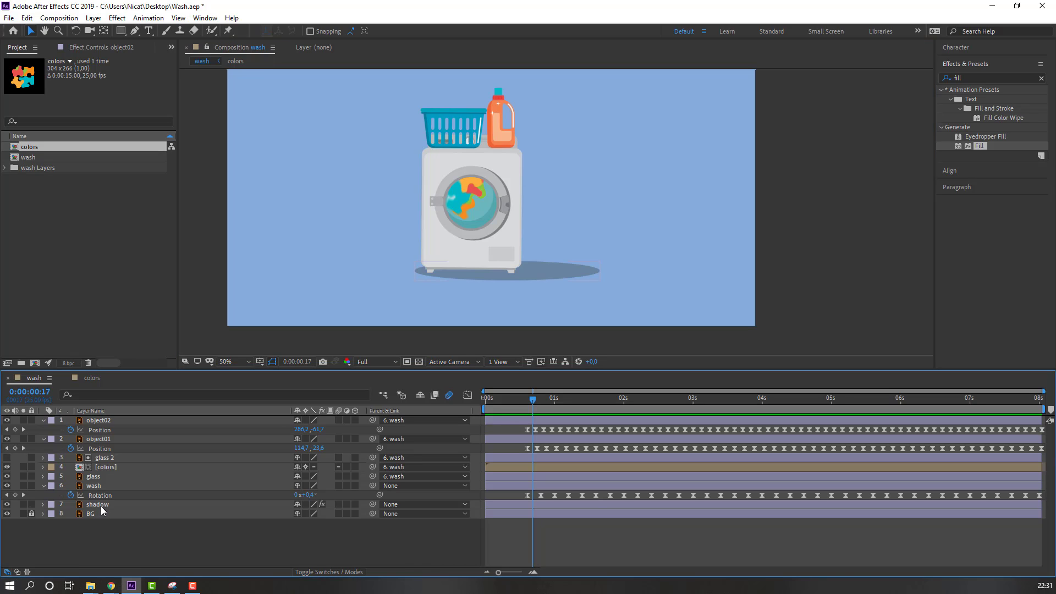
pyautogui.click(99, 504)
pyautogui.click(524, 403)
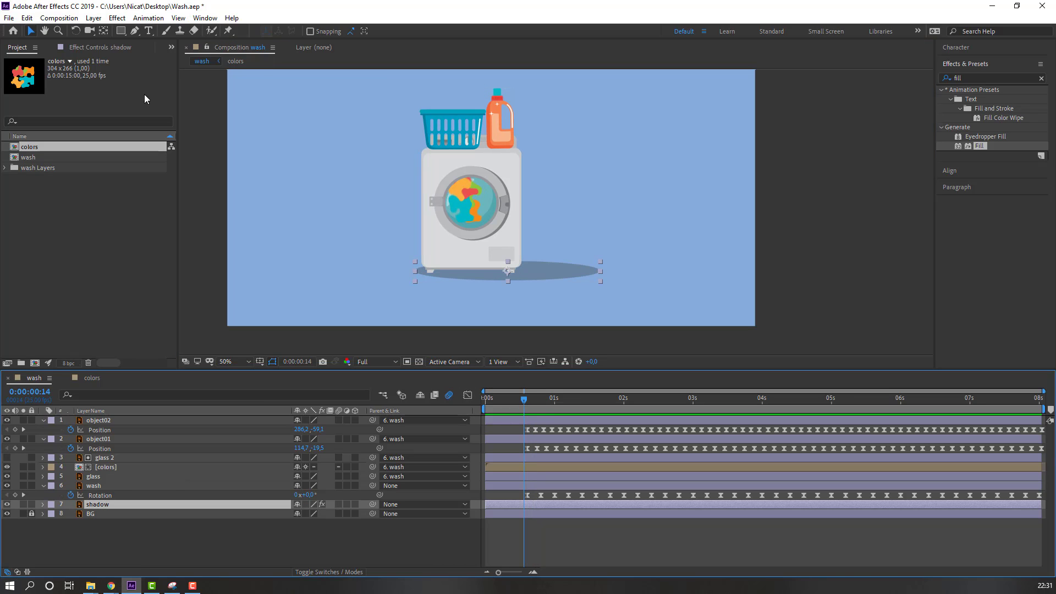
pyautogui.click(104, 31)
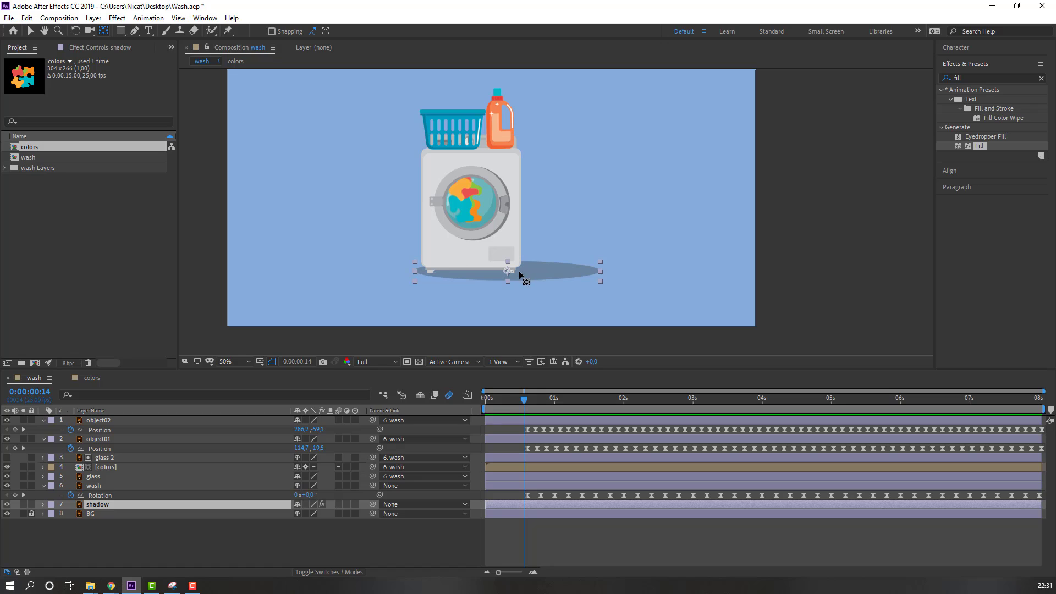
pyautogui.moveTo(509, 271); pyautogui.dragTo(430, 273)
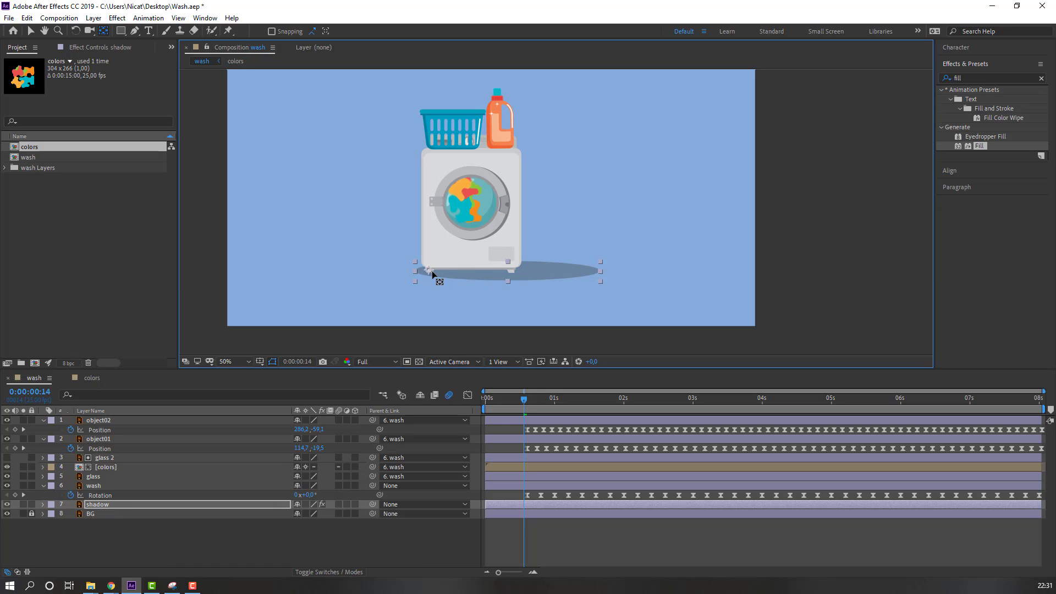
pyautogui.click(30, 30)
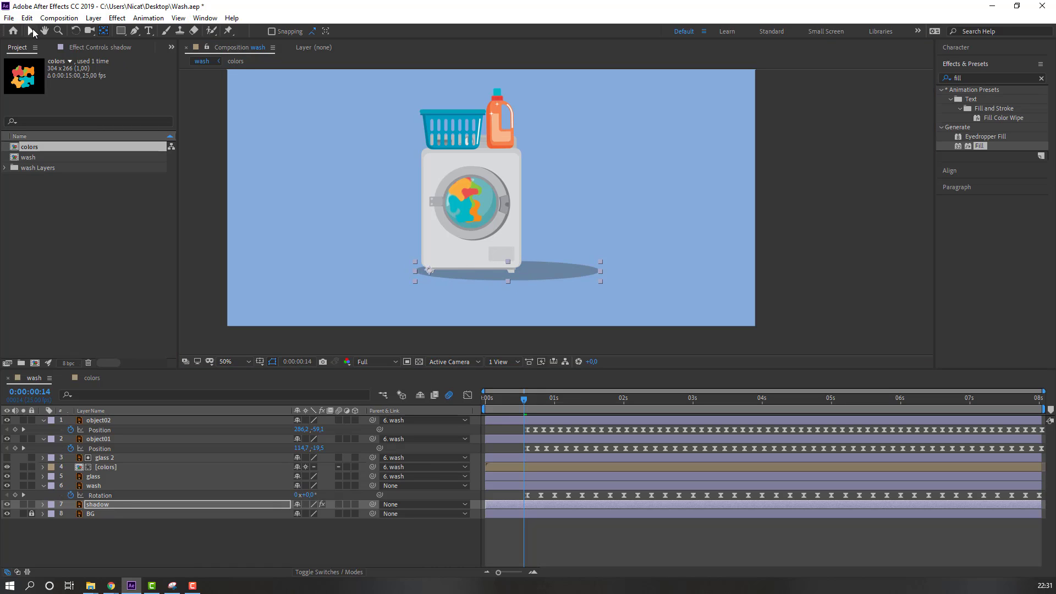
# Keyframe the shadow's Scale at 0:15, then set its horizontal scale alone to 103% at 0:20.
pyautogui.press('s')
pyautogui.click(526, 405)
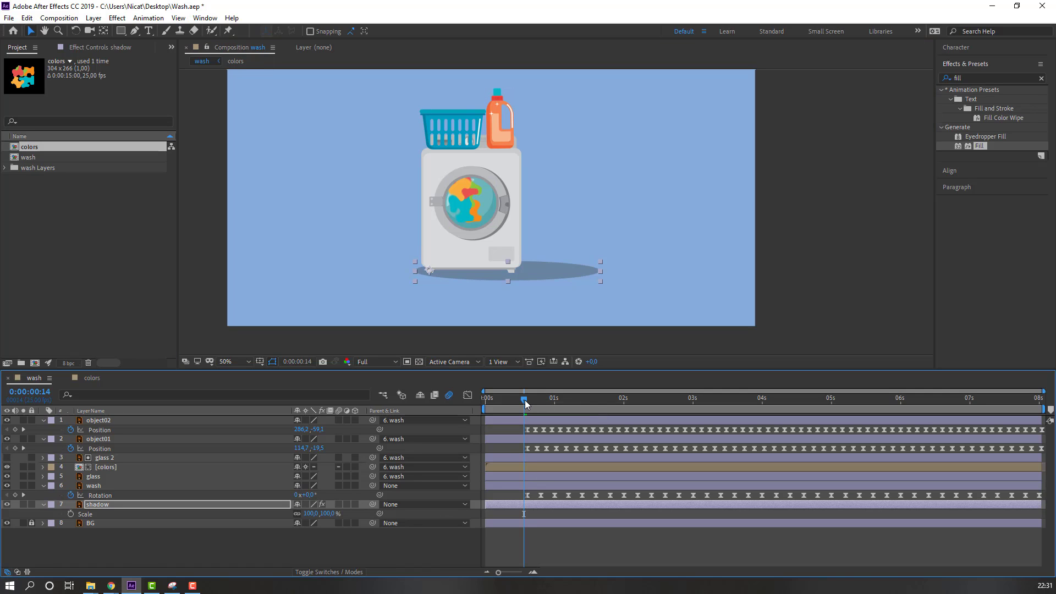
pyautogui.click(70, 514)
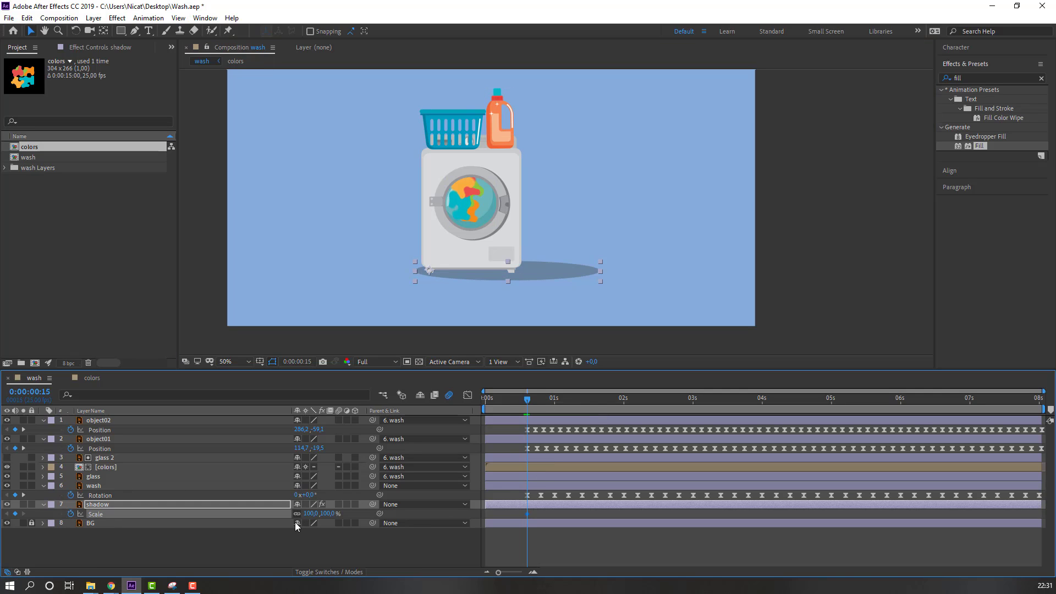
pyautogui.moveTo(533, 406); pyautogui.dragTo(540, 403)
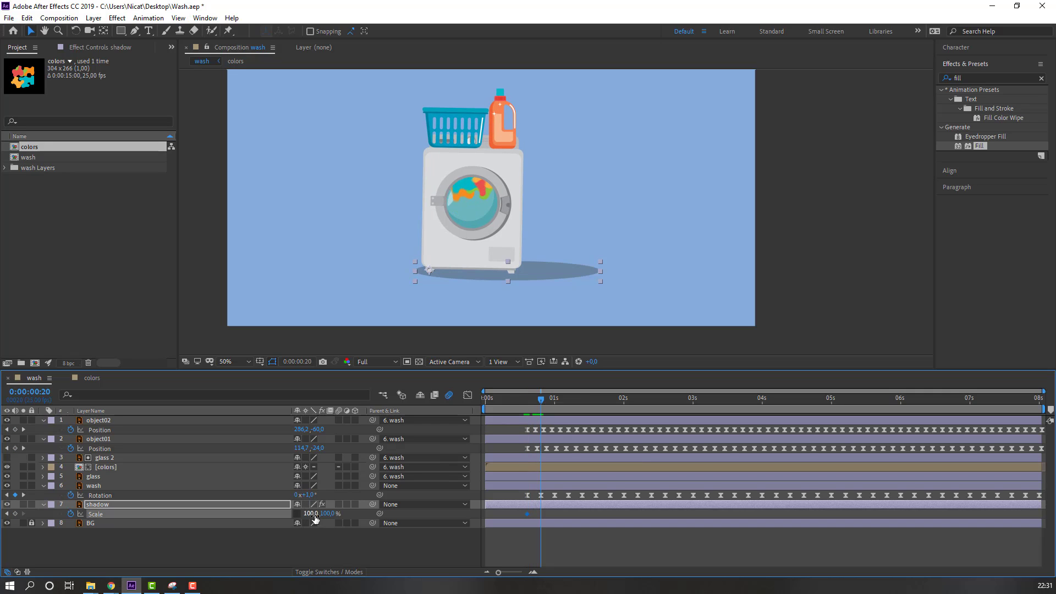
pyautogui.moveTo(312, 514); pyautogui.dragTo(314, 515)
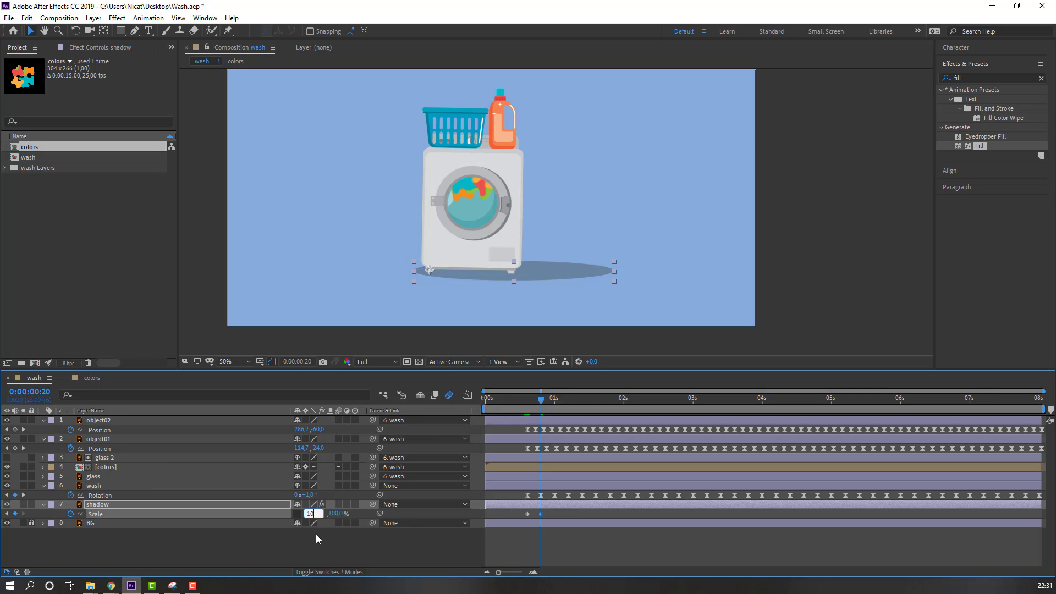
pyautogui.write('3')
pyautogui.press('Return')
# Add a 100% Scale keyframe to the shadow at 1:00, preview it, and apply Easy Ease to all three Scale keyframes.
pyautogui.moveTo(539, 395); pyautogui.dragTo(550, 408)
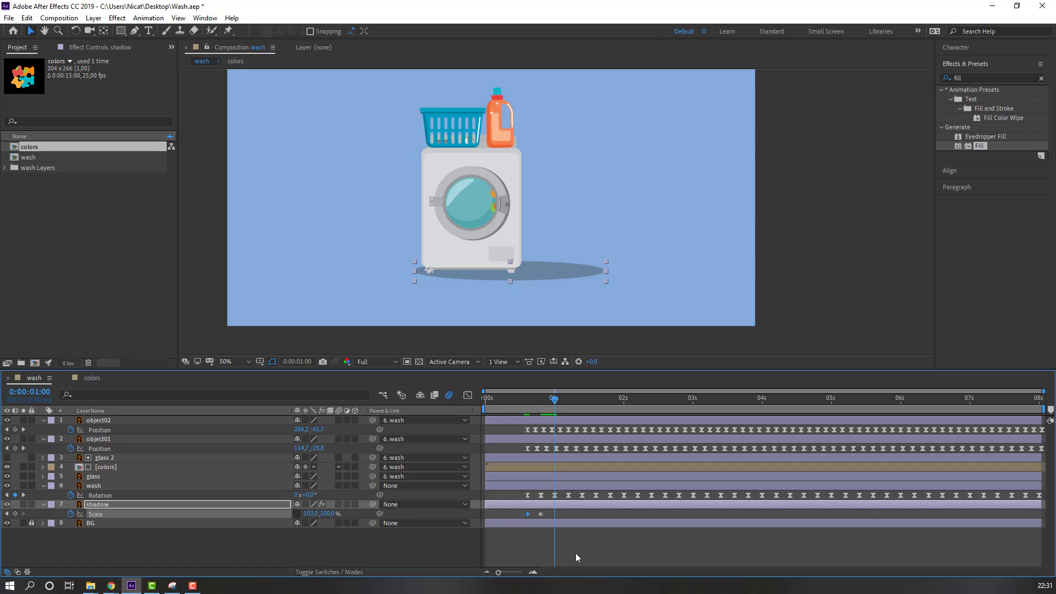
pyautogui.press('space')
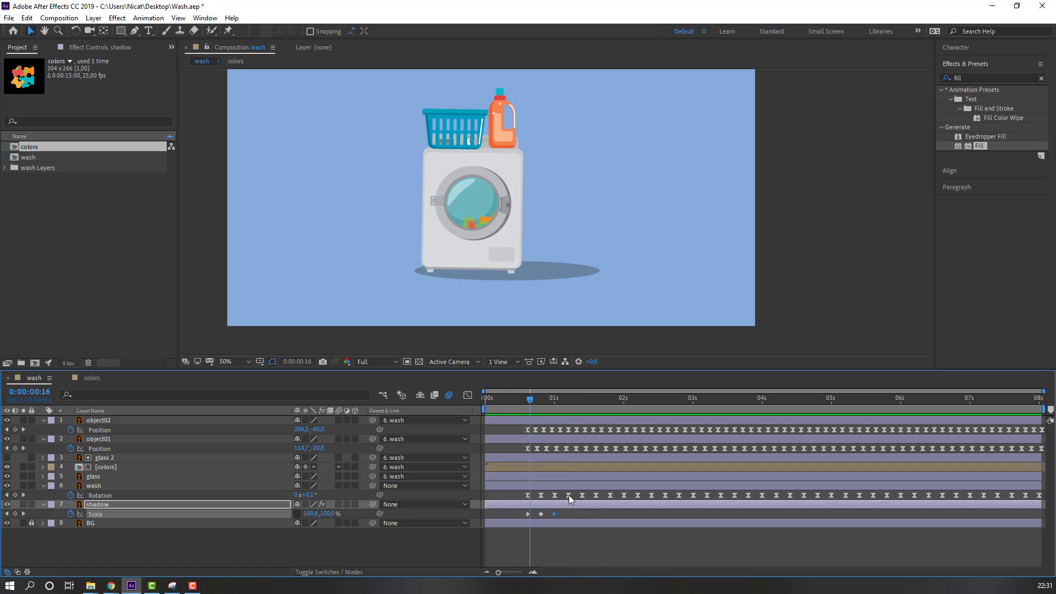
pyautogui.press('space')
pyautogui.rightClick(526, 515)
pyautogui.moveTo(605, 502)
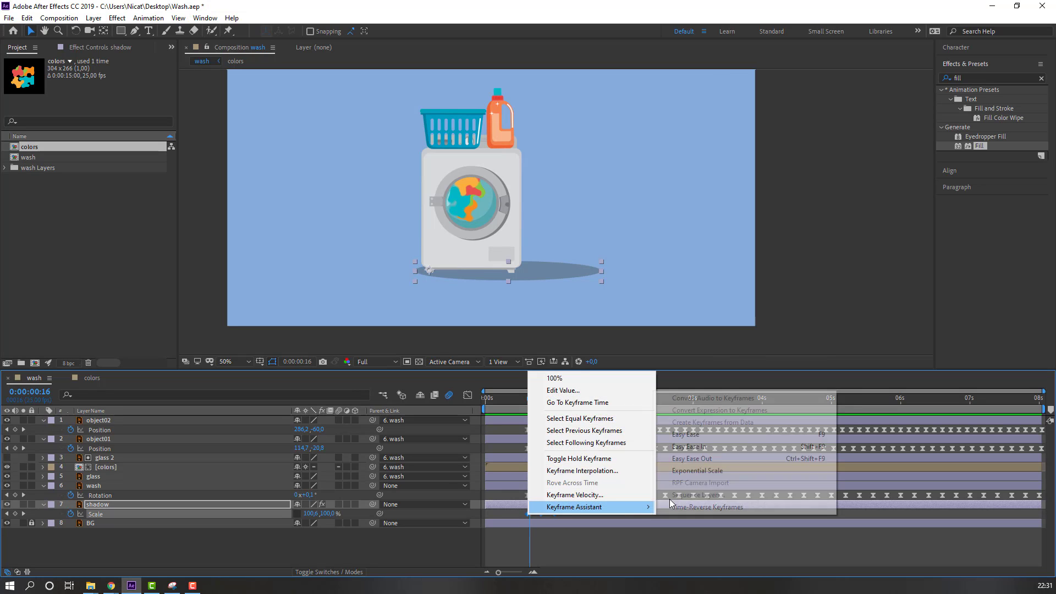
pyautogui.click(687, 435)
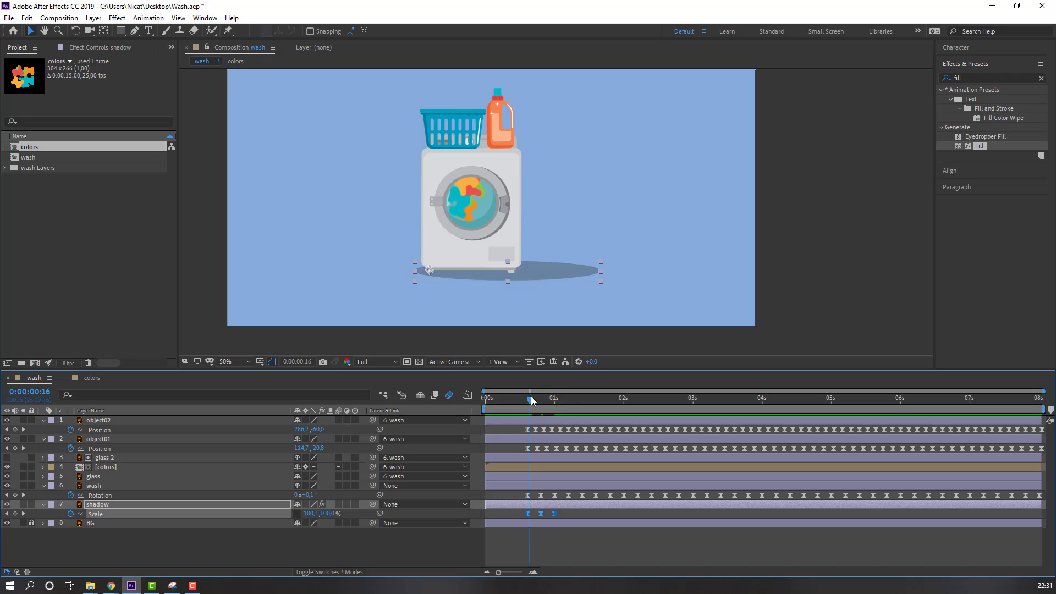
# Repeat the shadow's eased Scale keyframes by pasting consecutive copies from 1:00 onward, including at 1:10 and 5:10.
pyautogui.moveTo(531, 400); pyautogui.dragTo(584, 405)
pyautogui.click(585, 404)
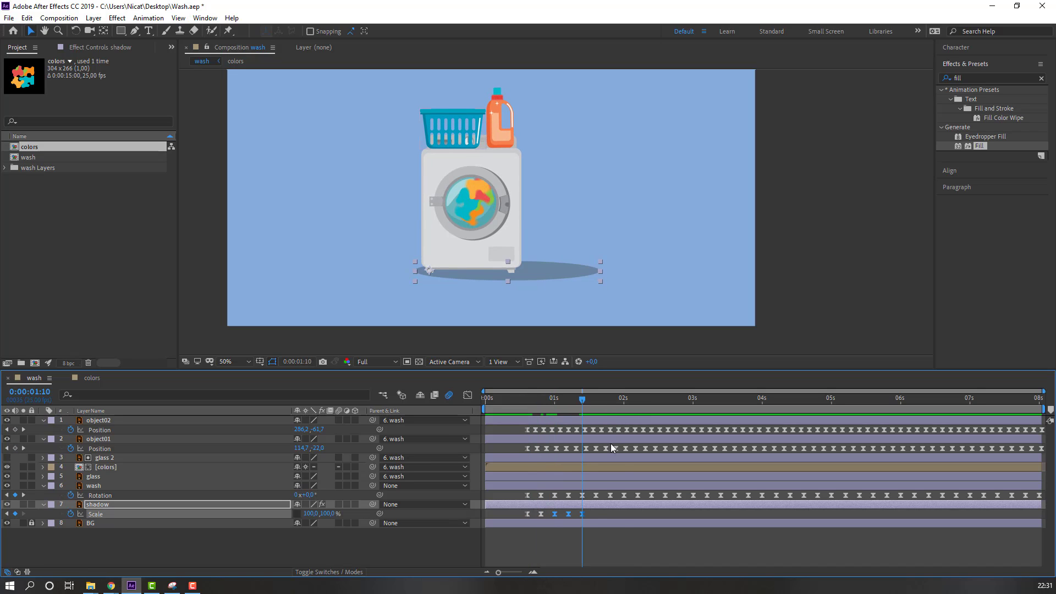
pyautogui.hotkey('ctrl', 'v')
pyautogui.moveTo(599, 404); pyautogui.dragTo(858, 398)
pyautogui.hotkey('ctrl', 'v')
pyautogui.hotkey('ctrl', 'v')
pyautogui.hotkey('ctrl', 'v')
pyautogui.hotkey('ctrl', 'v')
# Preview the shadow's movement and paste its Scale keyframes again at 7:20 to fill the composition.
pyautogui.press('space')
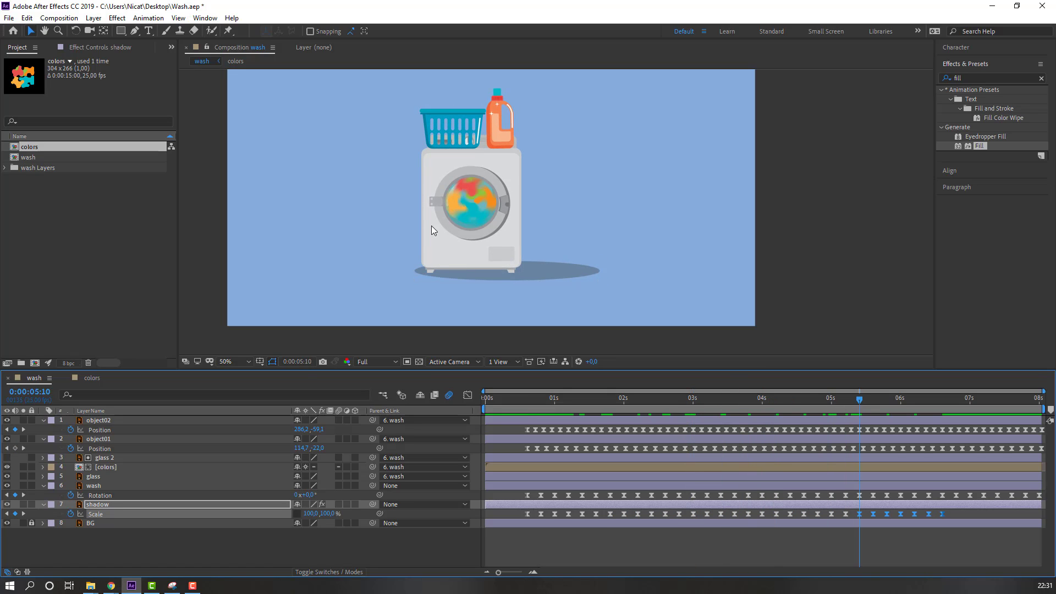
pyautogui.press(',')
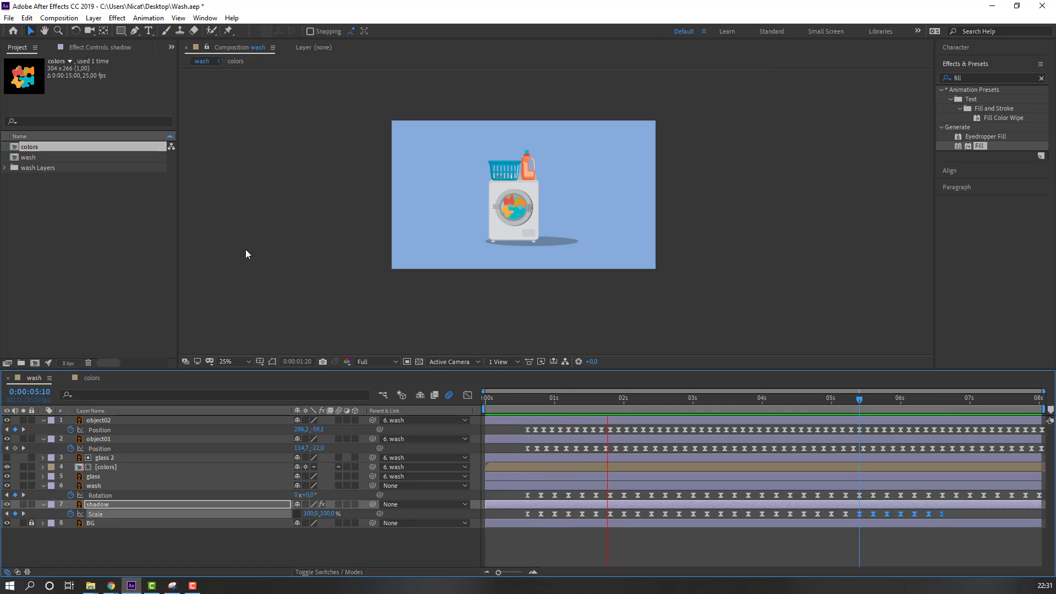
pyautogui.press('.')
pyautogui.moveTo(956, 401); pyautogui.dragTo(1026, 401)
pyautogui.hotkey('ctrl', 'v')
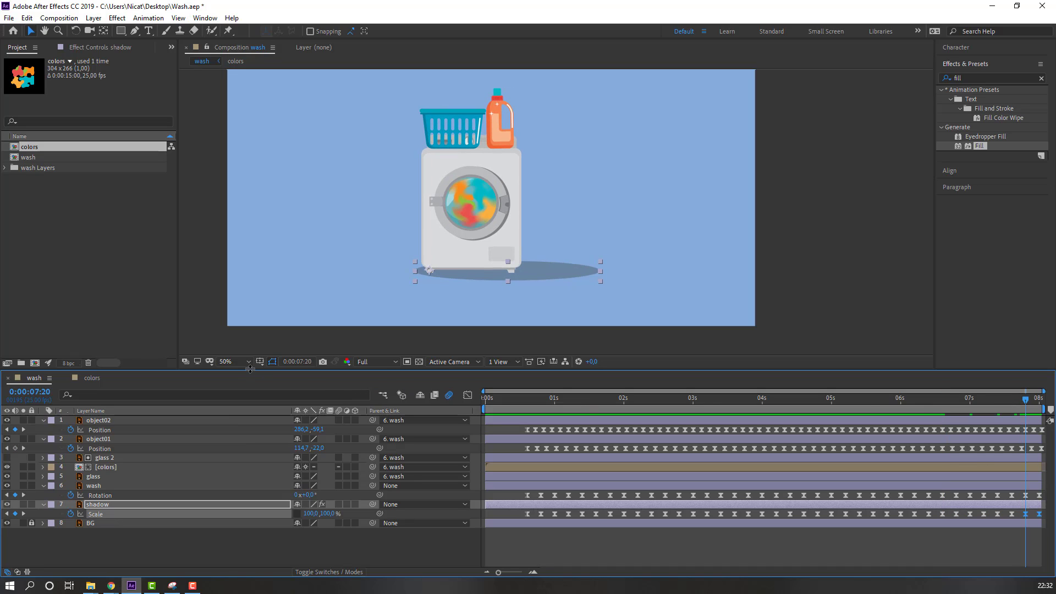
pyautogui.click(232, 360)
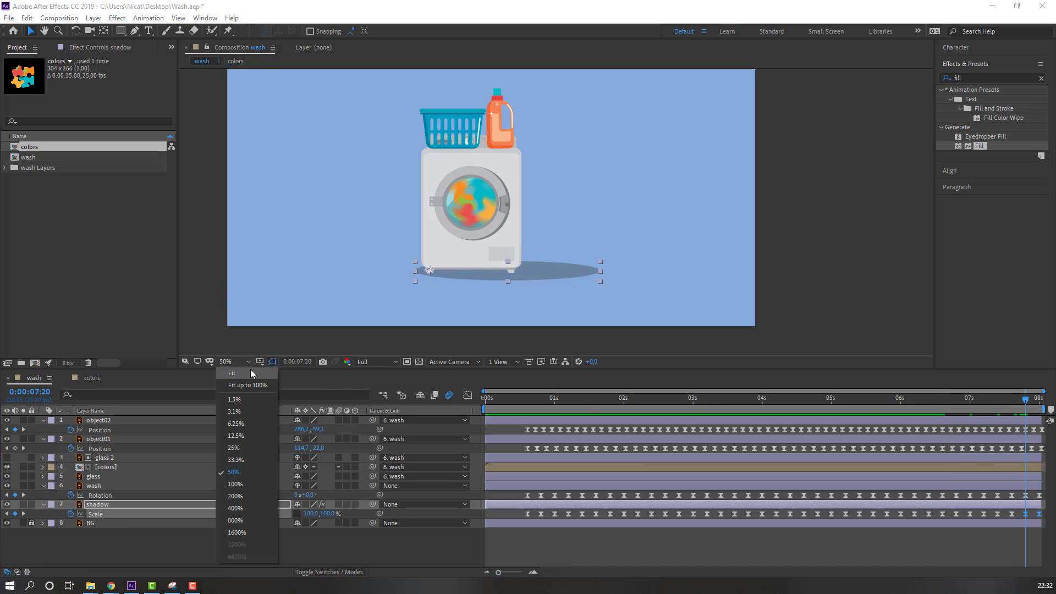
pyautogui.click(241, 382)
pyautogui.click(258, 540)
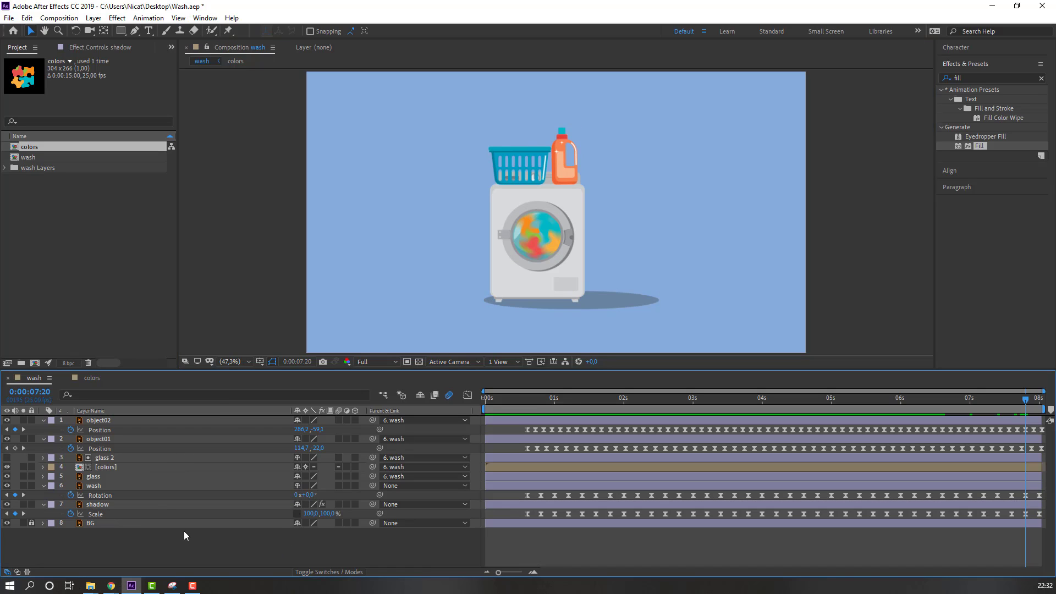
# Open the colors precomposition, find the Wiggle - position preset, apply it to the color6 layer and preview the motion.
pyautogui.doubleClick(108, 467)
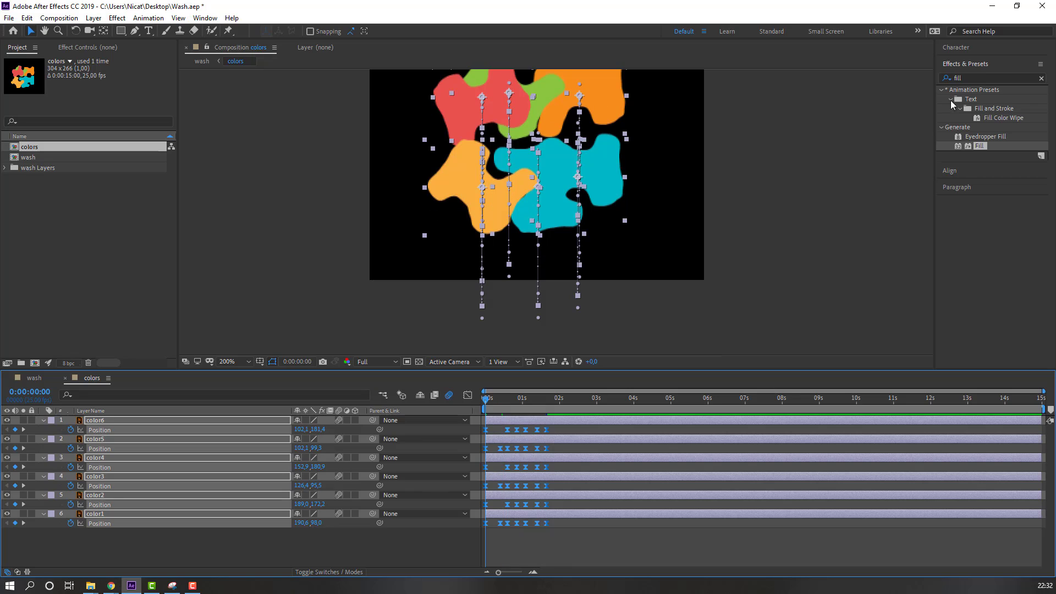
pyautogui.click(988, 78)
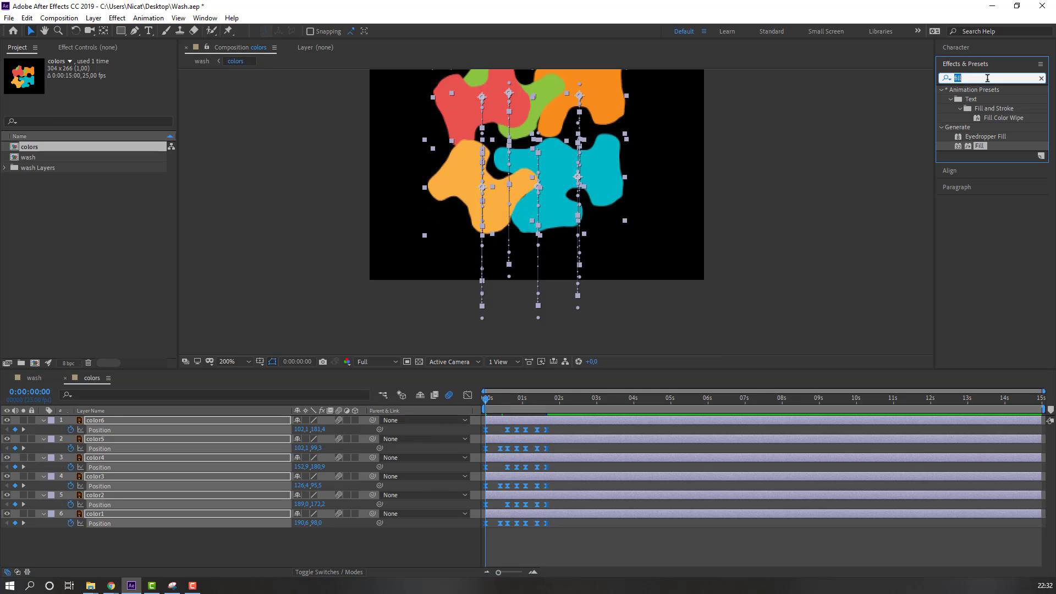
pyautogui.write('wiggle')
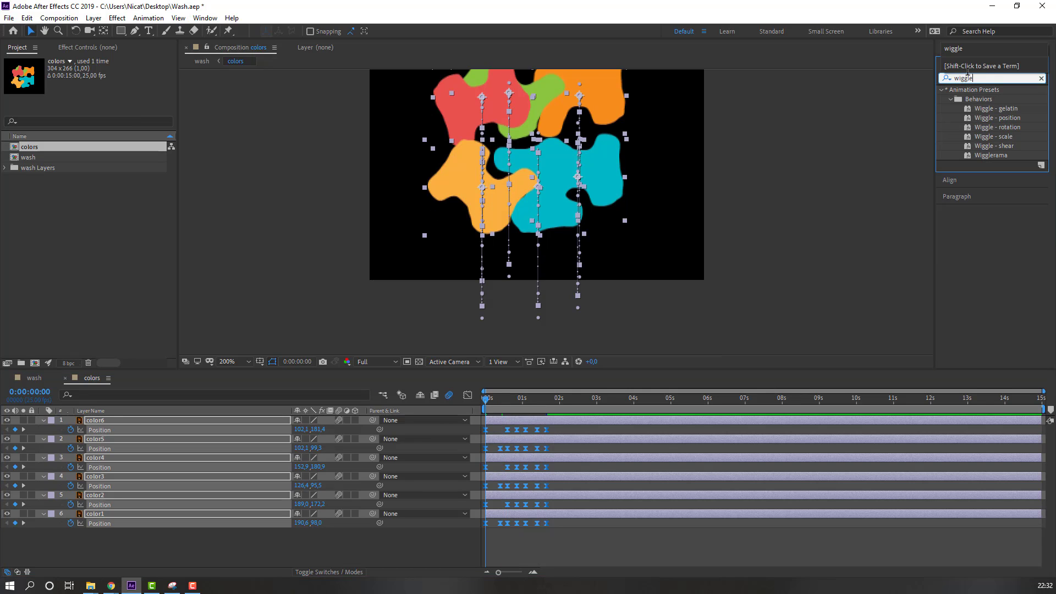
pyautogui.click(982, 117)
pyautogui.moveTo(985, 122); pyautogui.dragTo(104, 423)
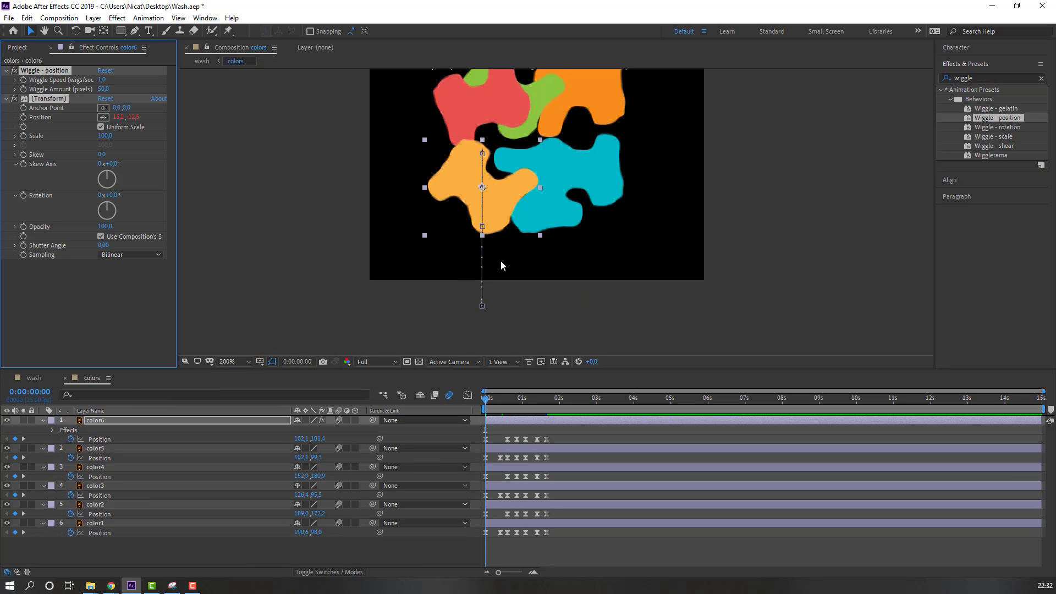
pyautogui.moveTo(504, 186); pyautogui.dragTo(457, 223)
pyautogui.press('space')
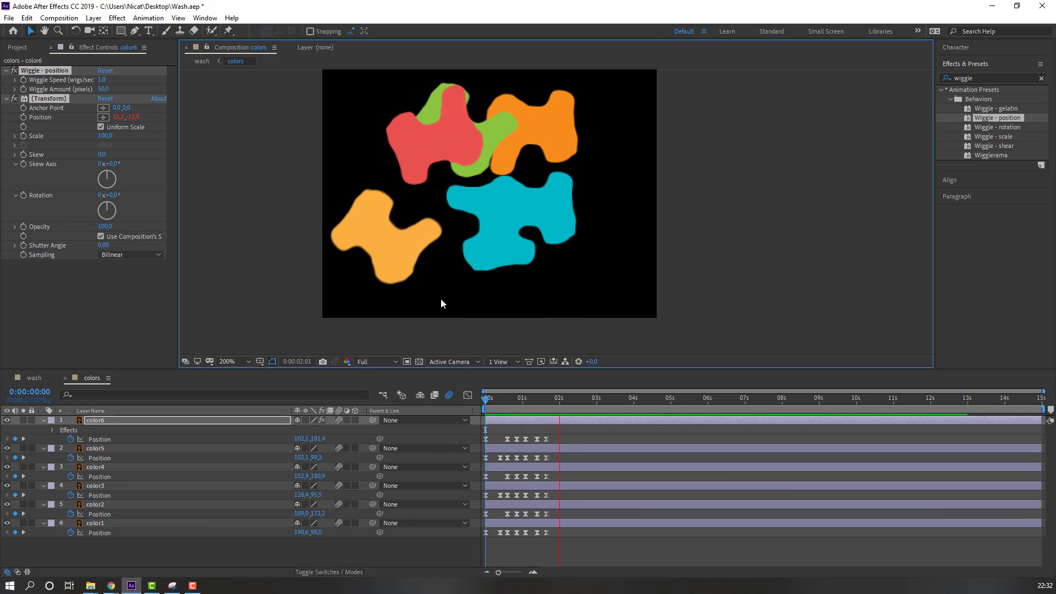
# Set color6's Wiggle Amount to 20 pixels and preview the motion.
pyautogui.click(170, 274)
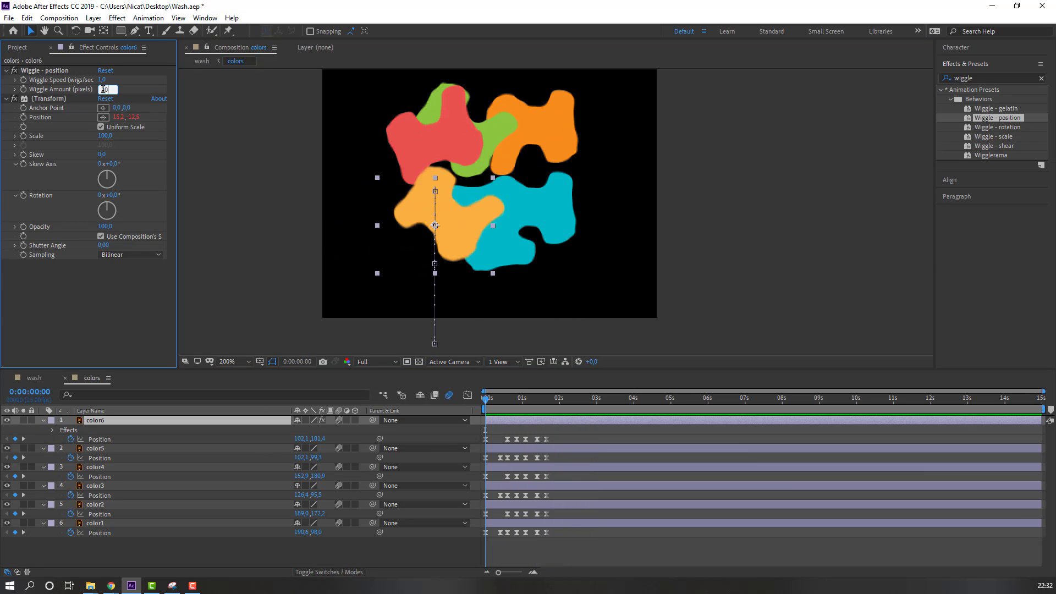
pyautogui.write('20')
pyautogui.press('Return')
pyautogui.press('space')
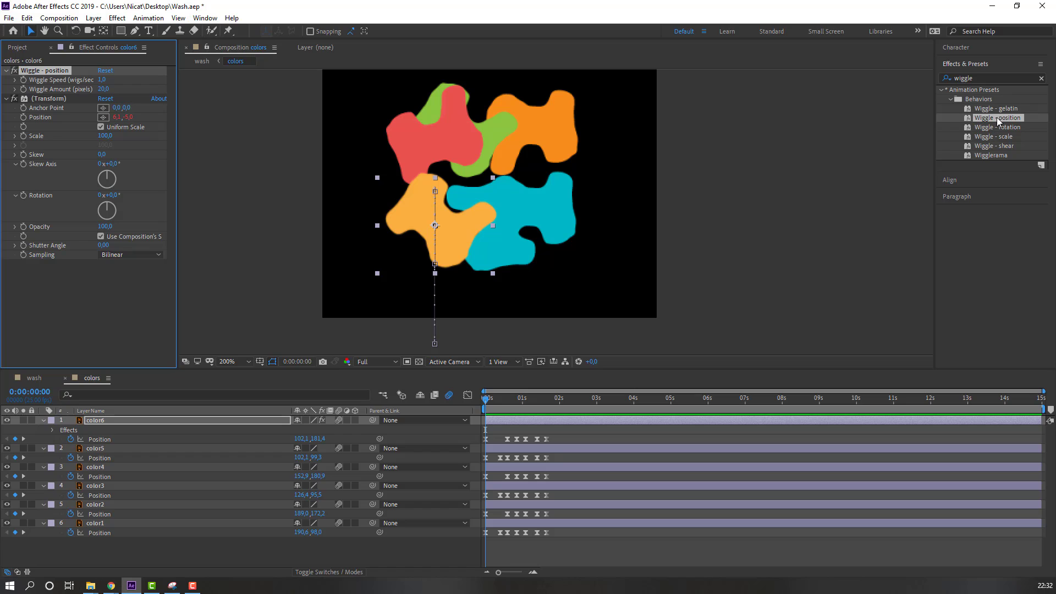
# Apply Wiggle - position to the color5 and color4 layers, setting each Wiggle Amount to 20 pixels.
pyautogui.moveTo(998, 118); pyautogui.dragTo(99, 448)
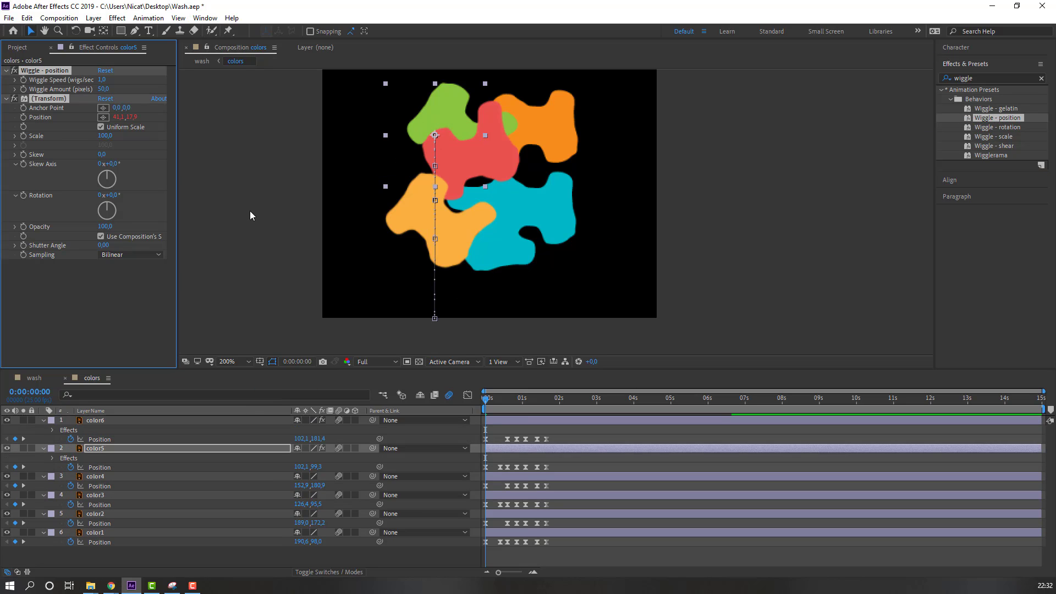
pyautogui.click(106, 89)
pyautogui.write('2')
pyautogui.press('Return')
pyautogui.click(99, 477)
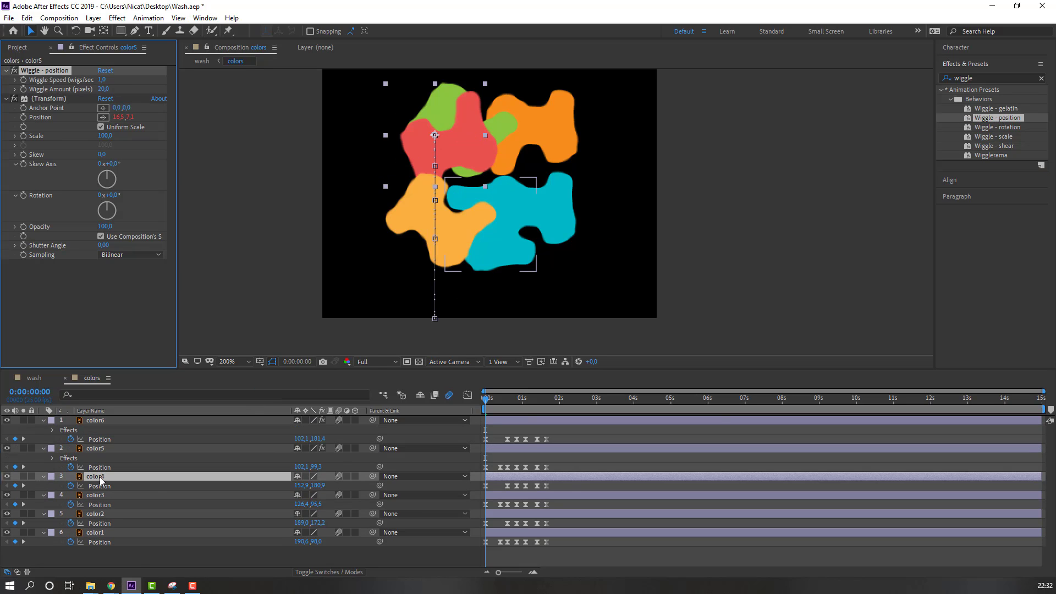
pyautogui.moveTo(985, 119); pyautogui.dragTo(231, 477)
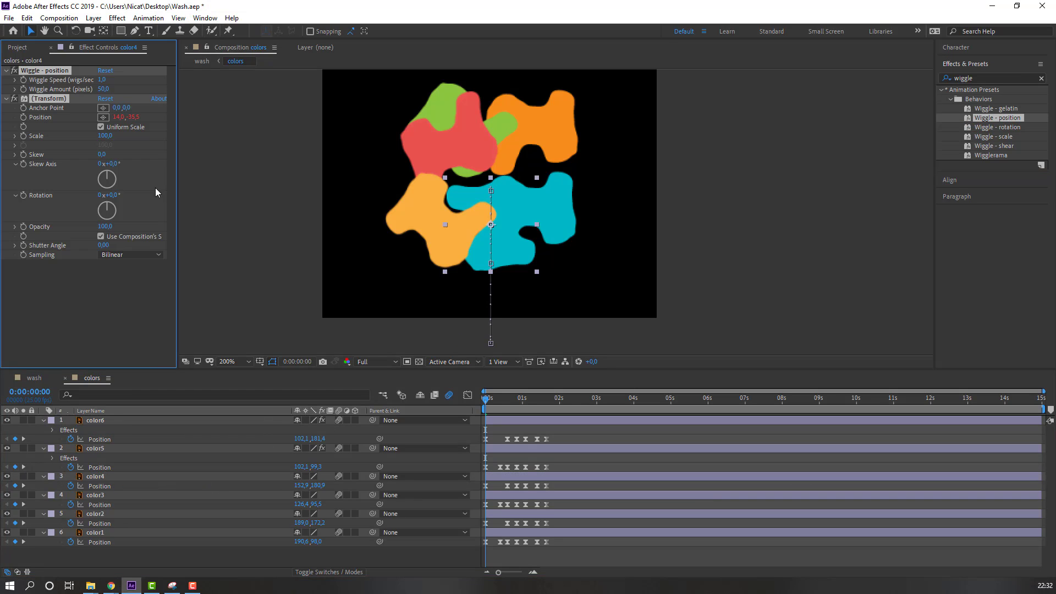
pyautogui.press('Return')
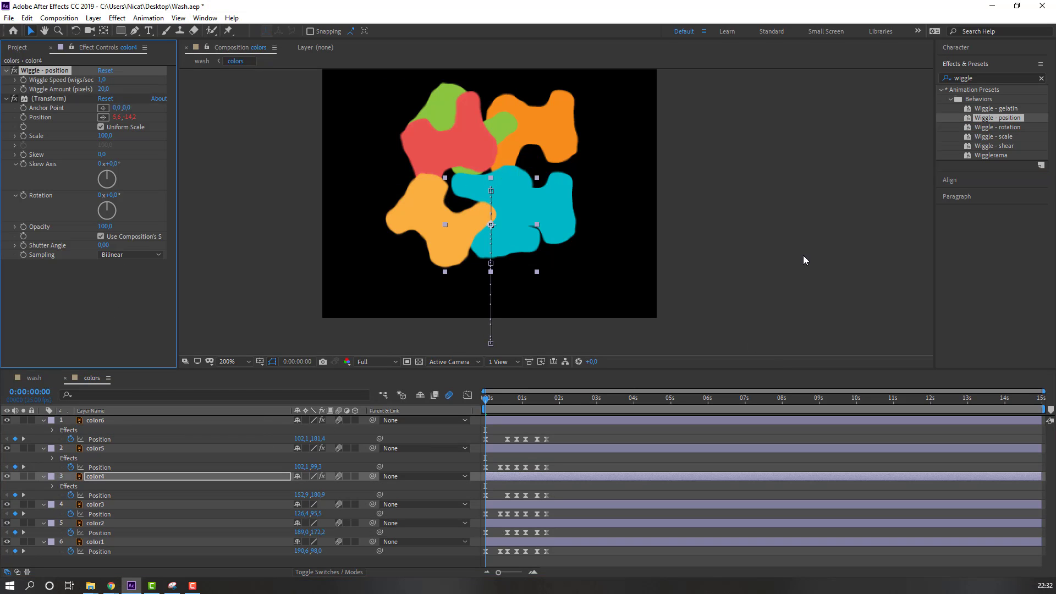
# Apply Wiggle - position to the color3 and color2 layers, setting each Wiggle Amount to 20 pixels.
pyautogui.moveTo(987, 121); pyautogui.dragTo(111, 507)
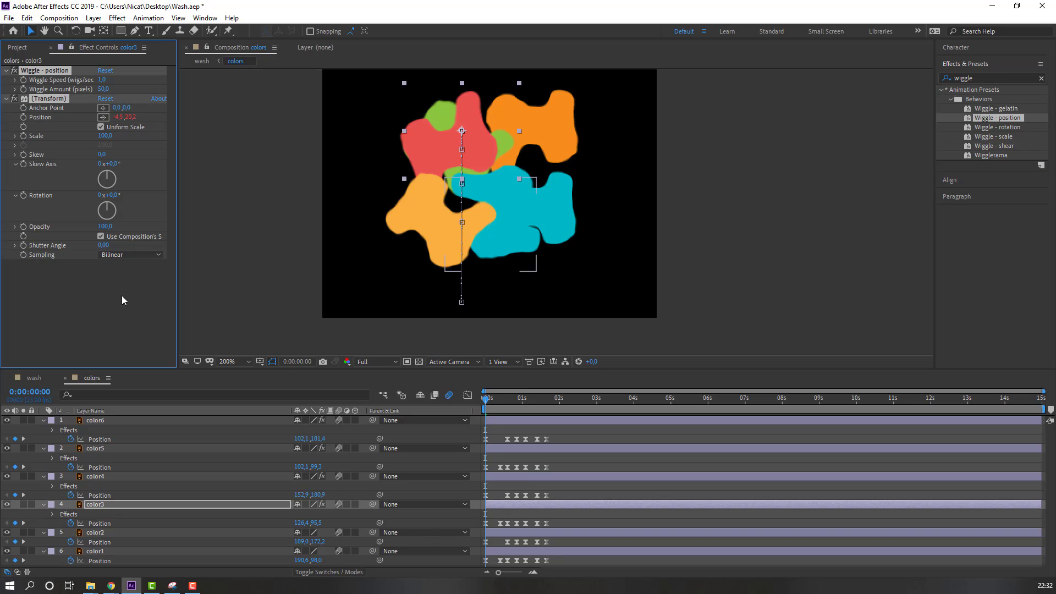
pyautogui.press('Return')
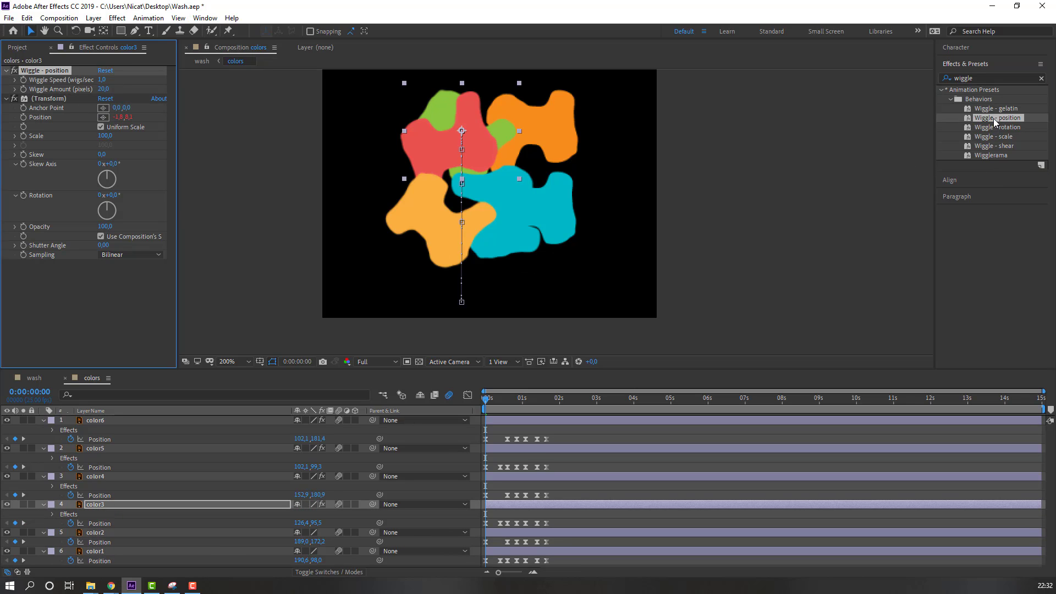
pyautogui.moveTo(995, 117); pyautogui.dragTo(117, 538)
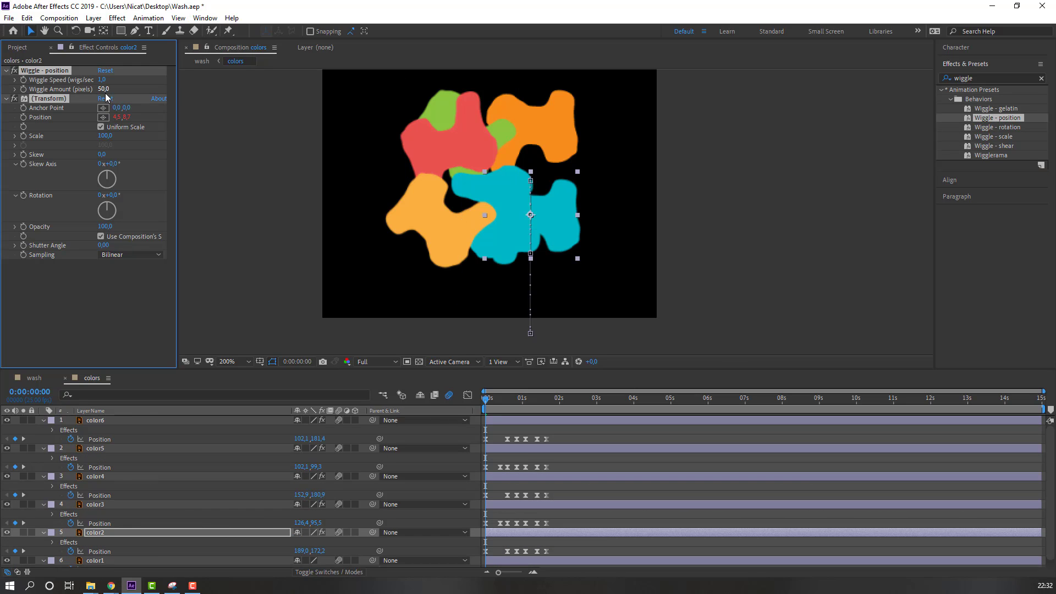
pyautogui.press('Return')
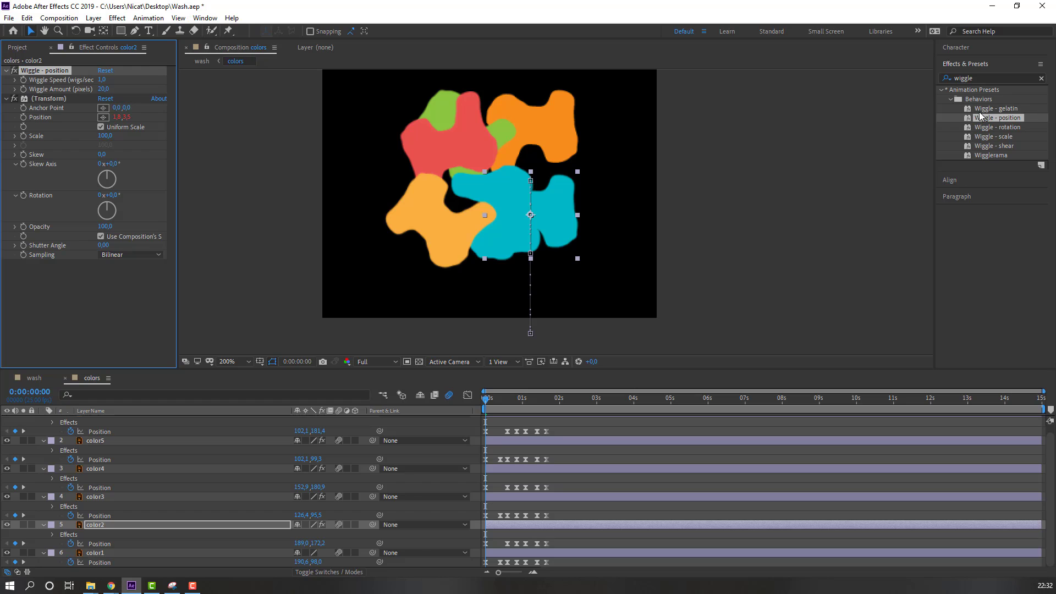
# Apply Wiggle - position to the color1 layer, set its Wiggle Amount to 20 pixels and preview the wash composition.
pyautogui.moveTo(980, 115); pyautogui.dragTo(129, 553)
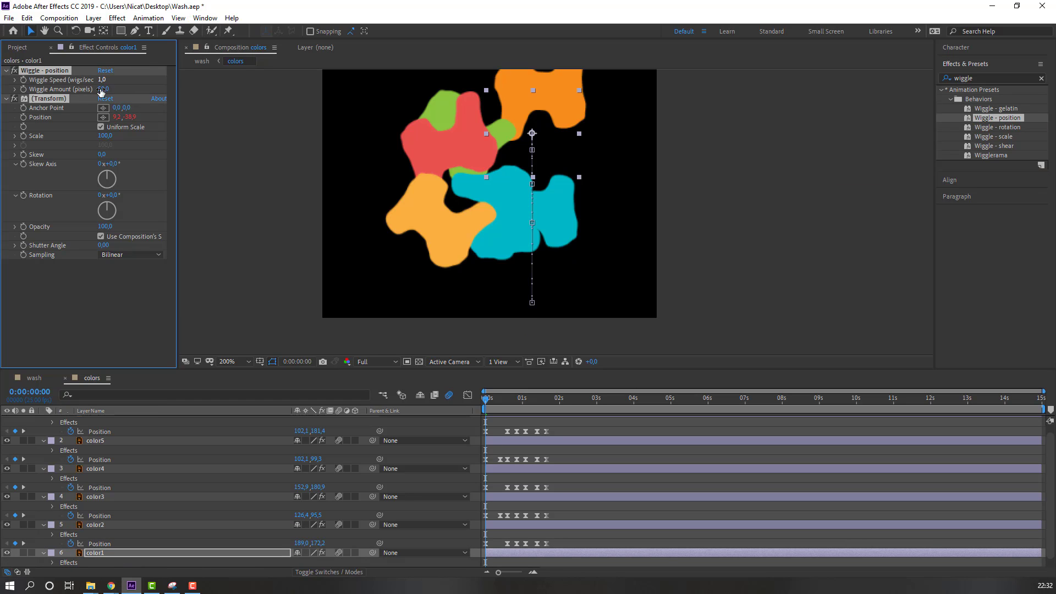
pyautogui.press('Return')
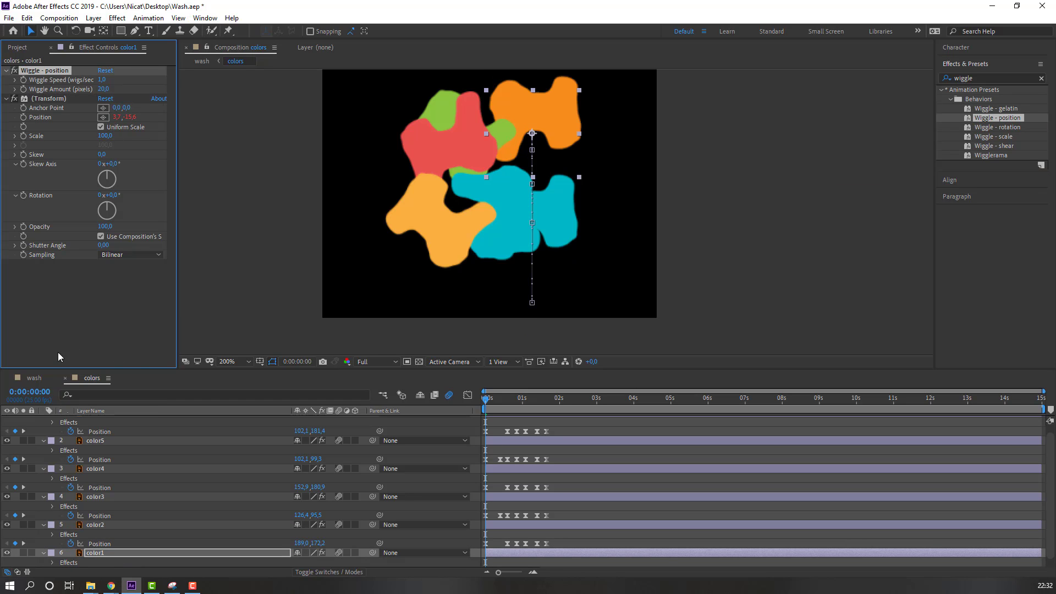
pyautogui.click(36, 380)
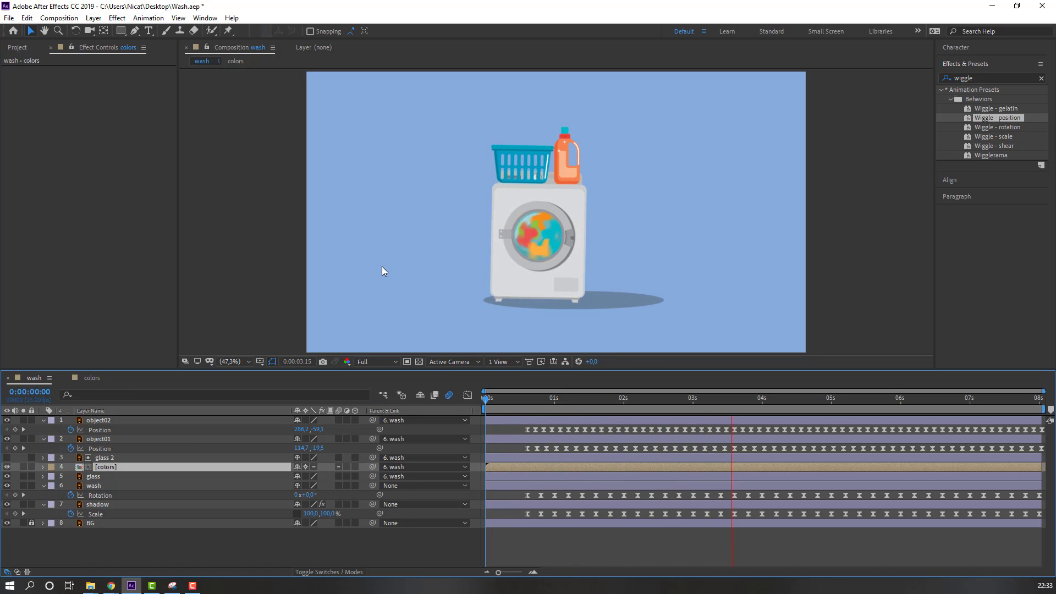
# Play back the clothes' motion in the colors precomposition and review the full animation in the wash composition.
pyautogui.click(92, 378)
pyautogui.press('space')
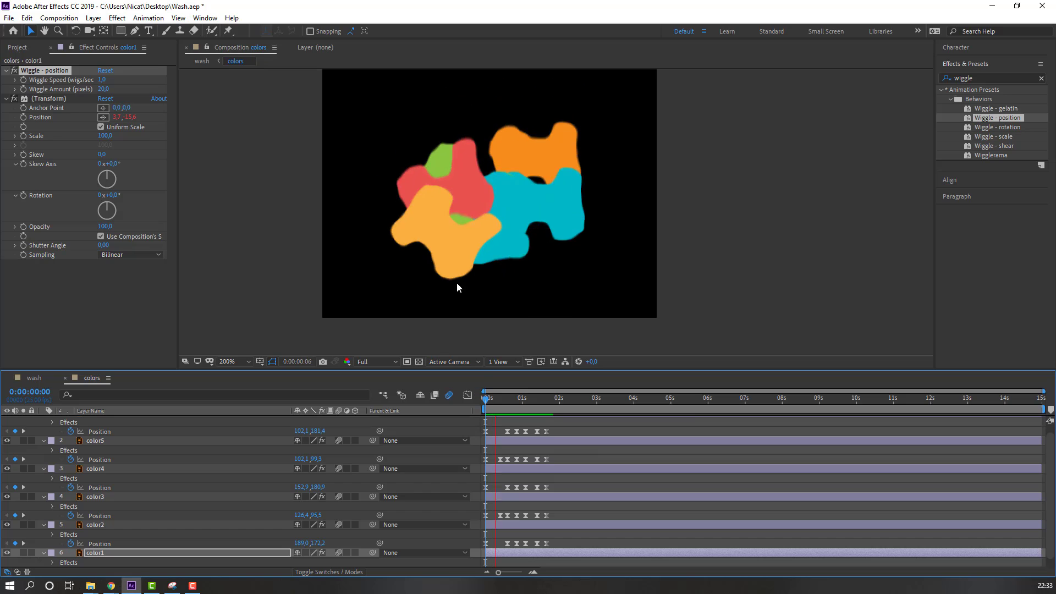
pyautogui.press(',')
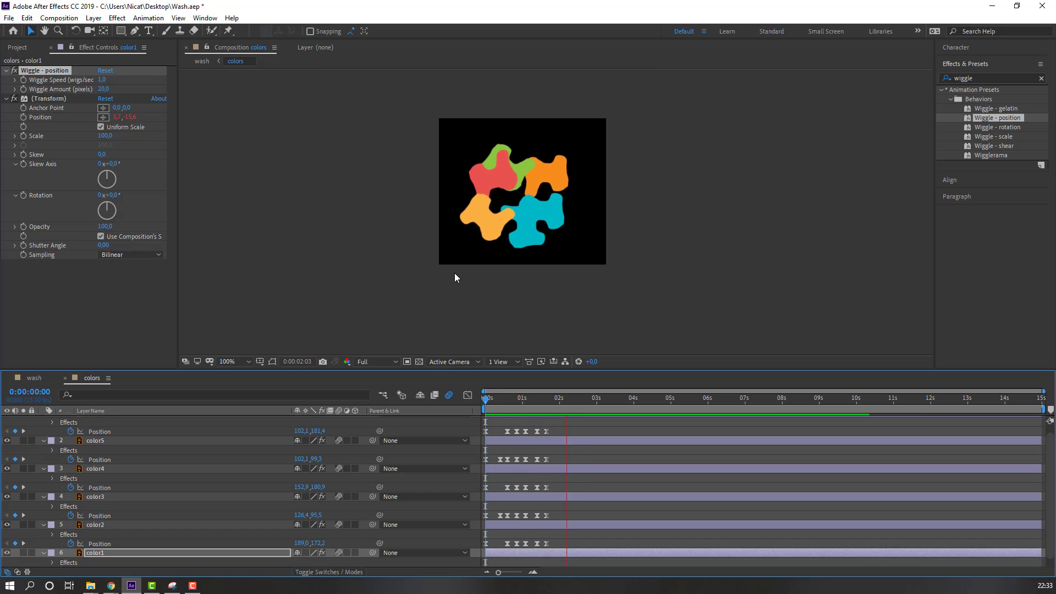
pyautogui.click(30, 383)
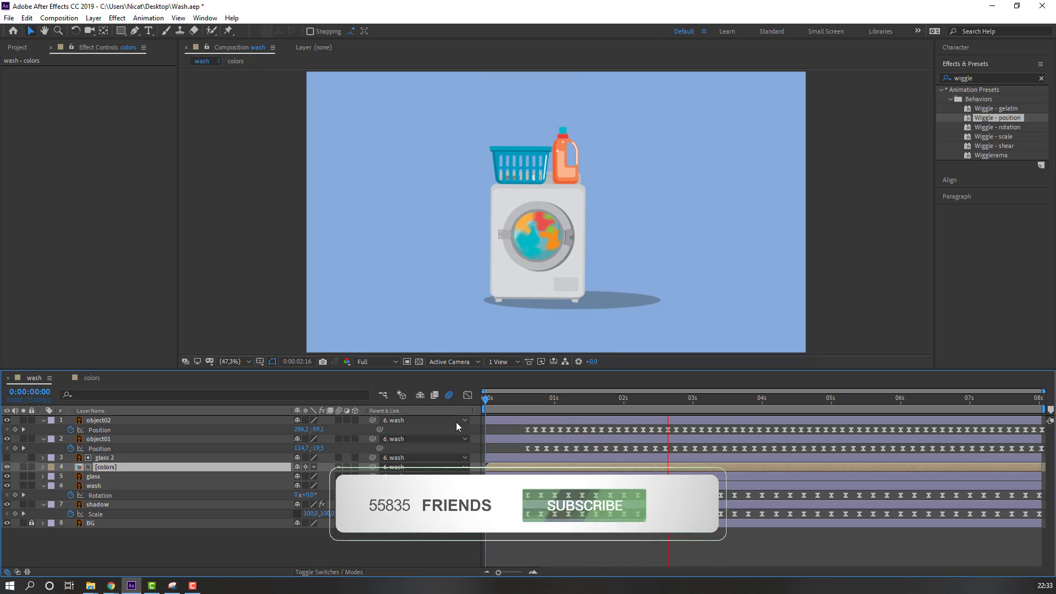
pyautogui.scroll(-2, 486, 278)
pyautogui.scroll(2, 483, 270)
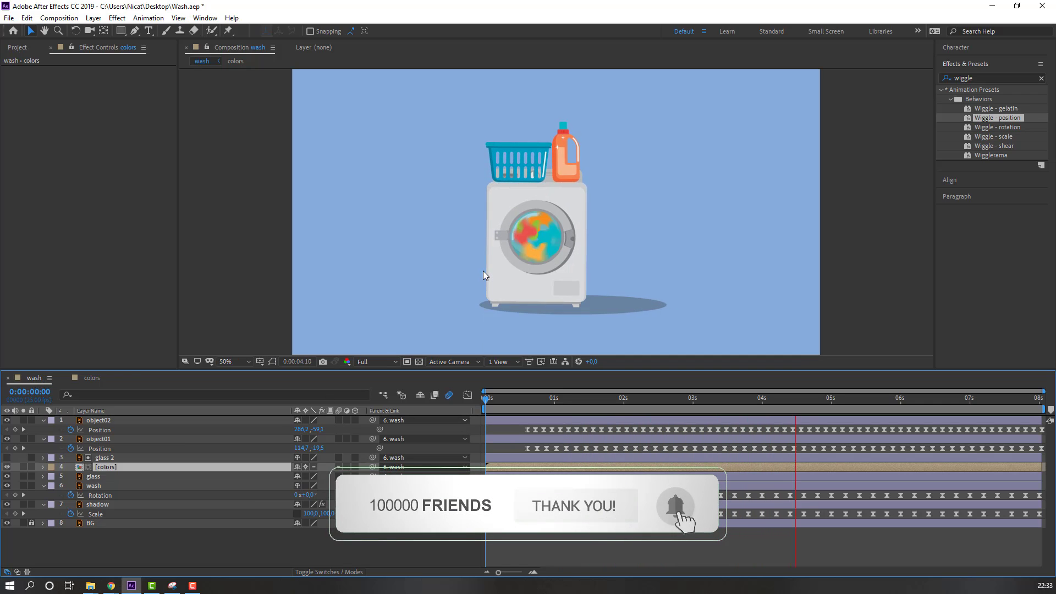